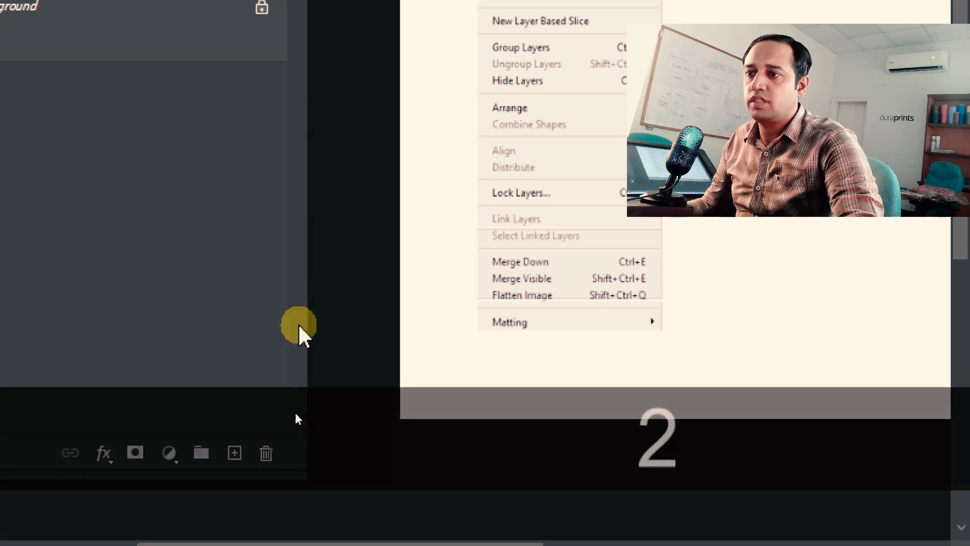
Examine the Layer menu's commands and the picture of the same menu placed on the canvas
key("ctrl+4")
key("space")
left_click_drag(312, 359, 294, 379)
left_click_drag(413, 127, 362, 150)
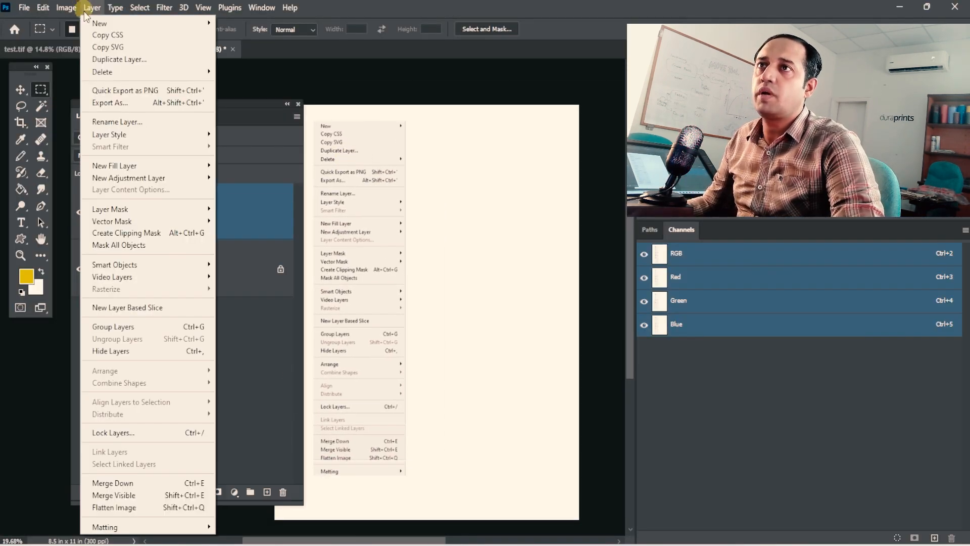
left_click(92, 8)
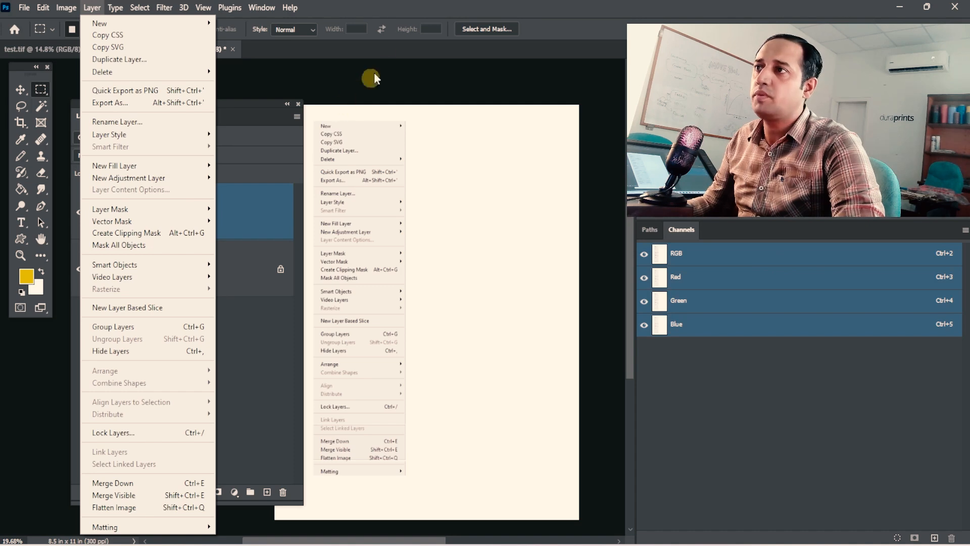
left_click(395, 14)
key("ctrl+space")
left_click_drag(399, 170, 423, 169)
left_click_drag(391, 131, 430, 110)
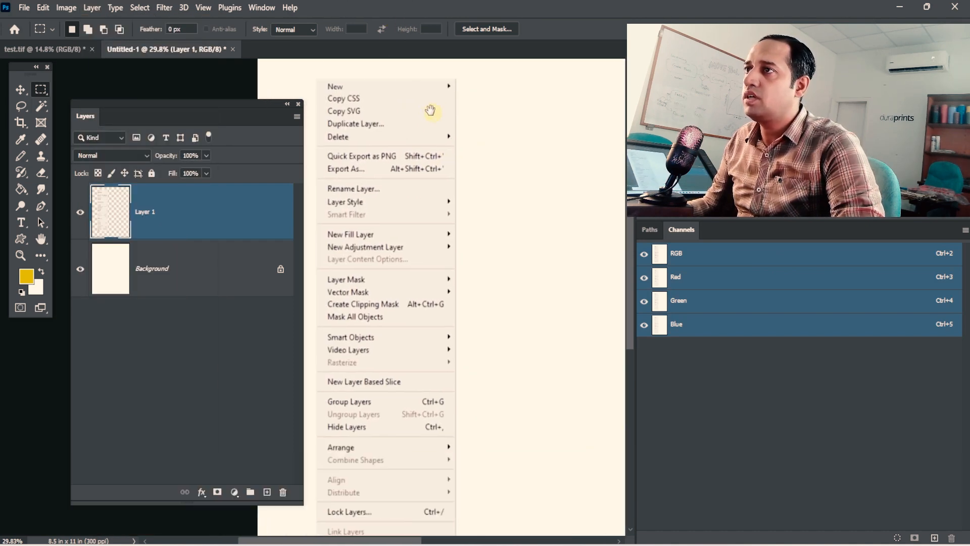
left_click(465, 128, "ctrl")
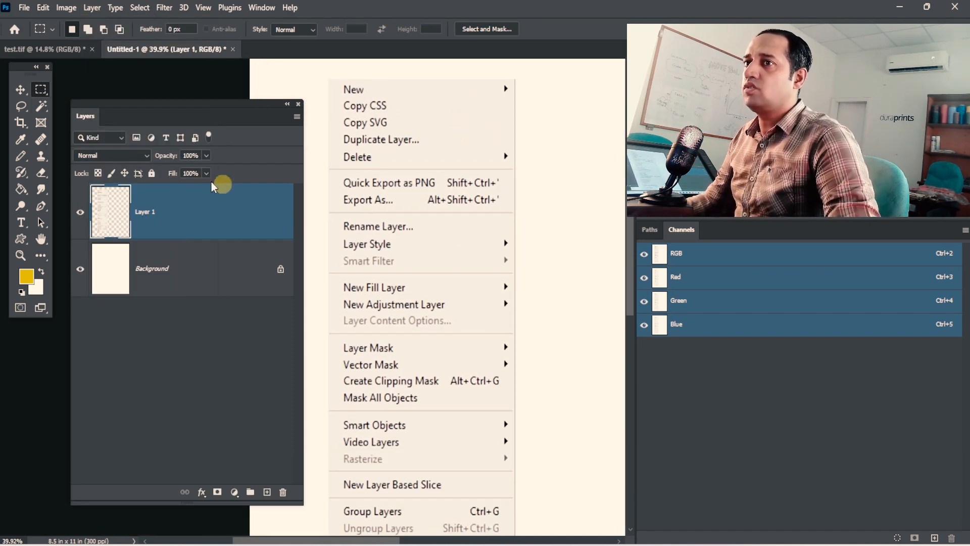
Set the foreground color to a dark red for annotating the menu picture
left_click(28, 276)
left_click(434, 298)
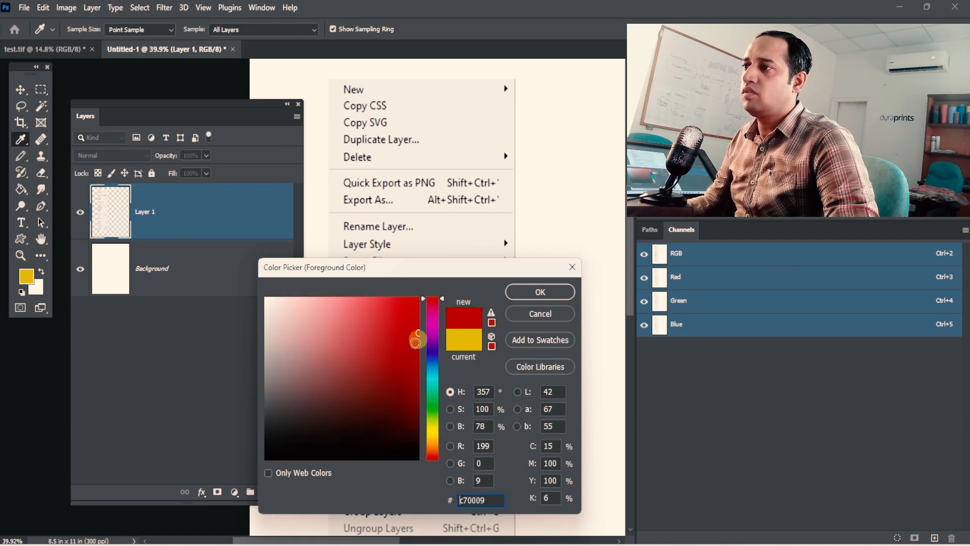
left_click(515, 293)
key("m")
key("space")
left_click_drag(433, 190, 414, 222)
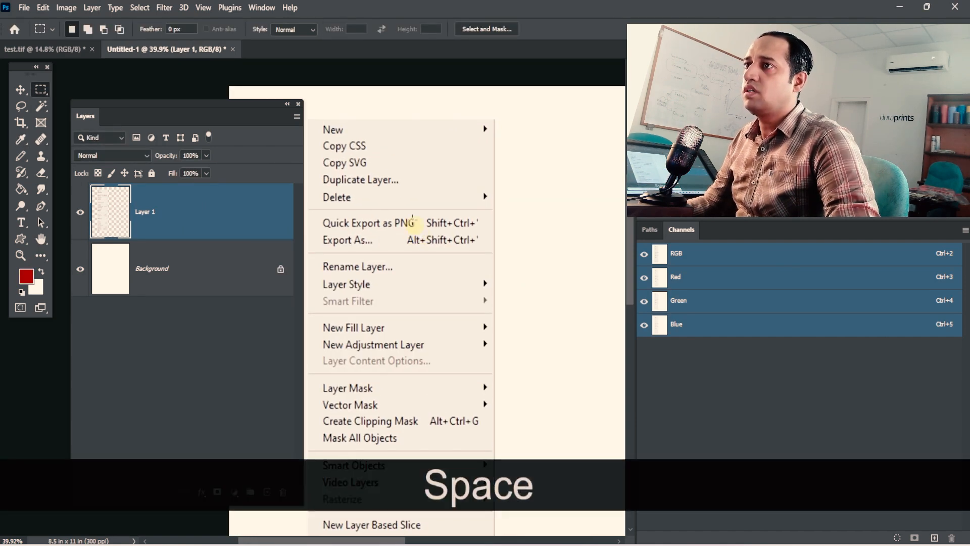
Choose the Pencil tool and reduce its tip size to 25 pixels
left_click(20, 156)
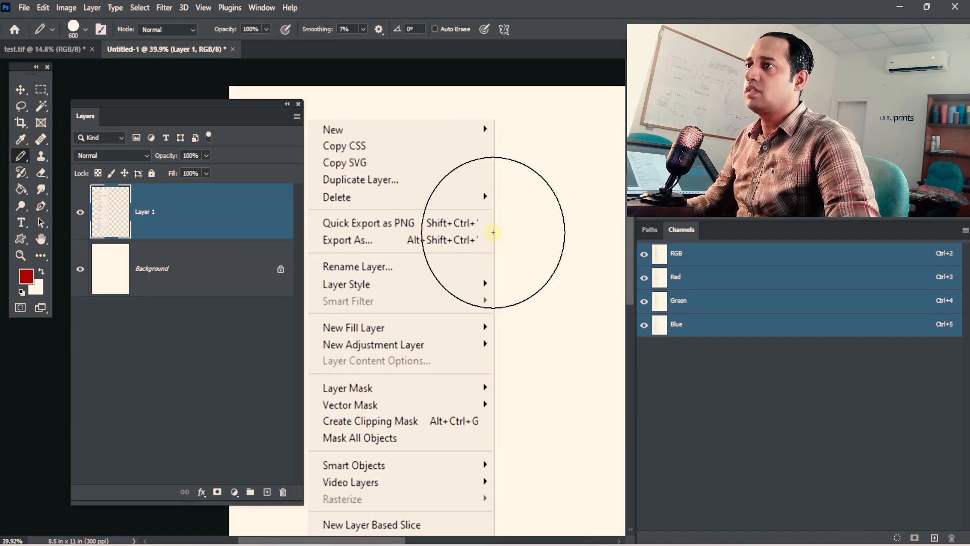
key("bracketleft")
key("bracketleft")
key("bracketleft")
key("bracketleft")
key("bracketleft")
key("bracketleft")
key("bracketleft")
key("bracketleft")
key("bracketleft")
key("bracketleft")
key("bracketleft")
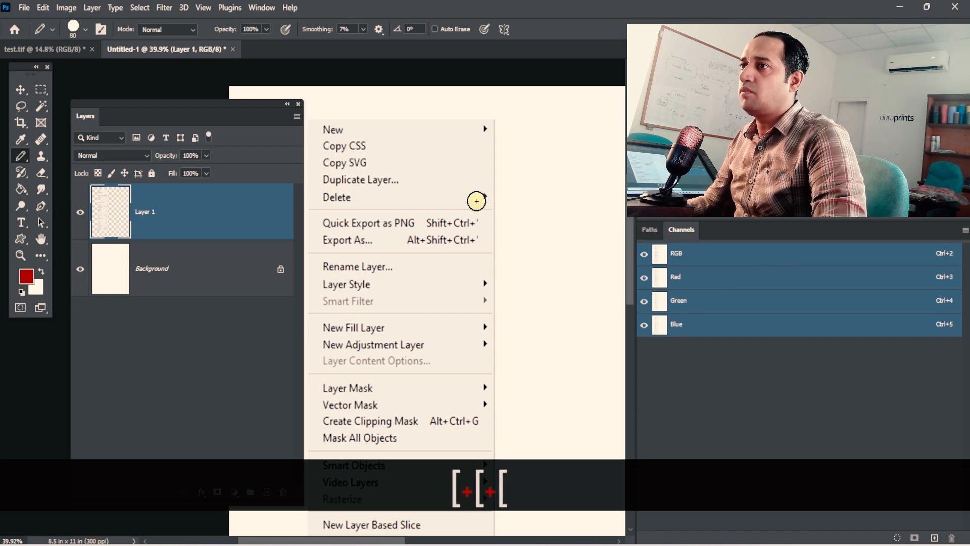
key("bracketleft")
key("bracketleft")
key("bracketleft")
key("bracketleft")
key("bracketleft")
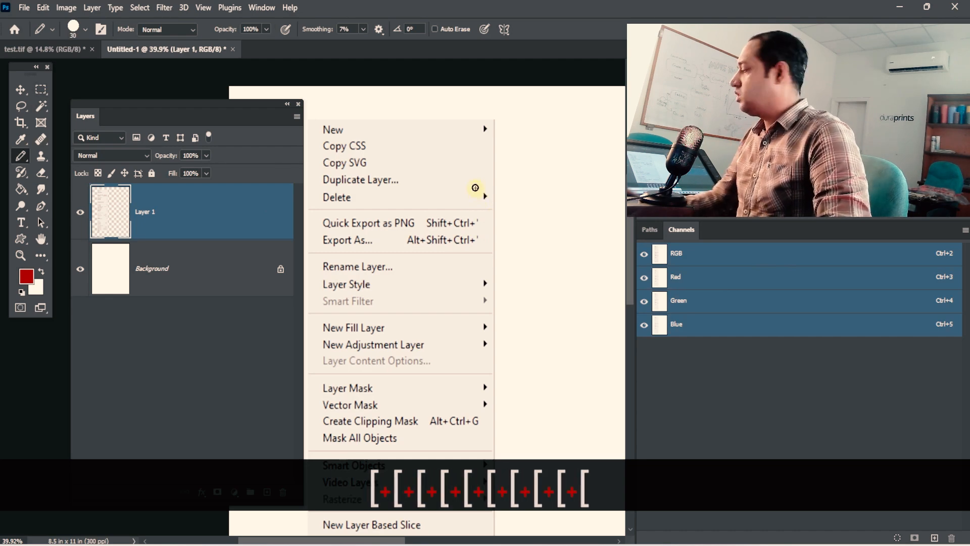
key("bracketleft")
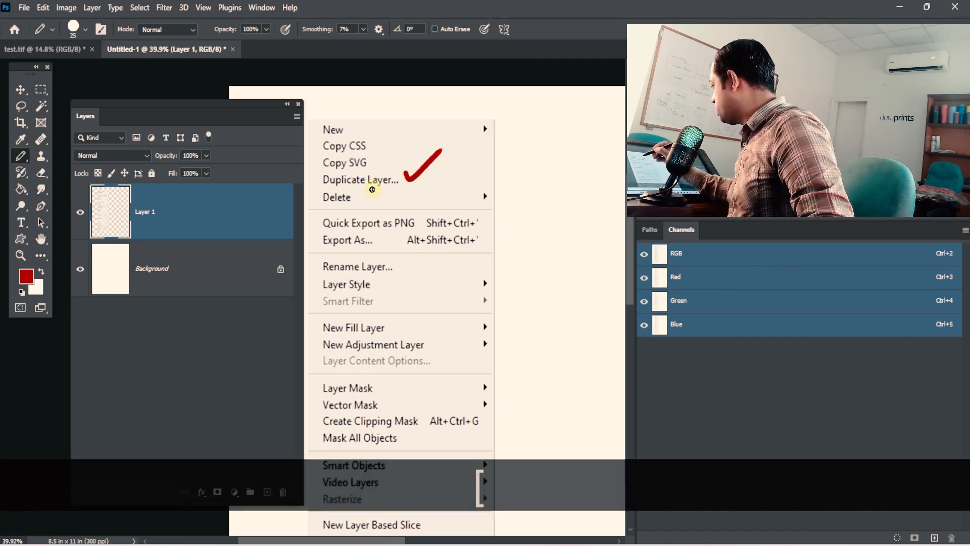
Draw red check marks beside menu commands in the picture, including Delete, Rename Layer, Hide Layers and Lock Layers
left_click_drag(362, 190, 385, 184)
key("space")
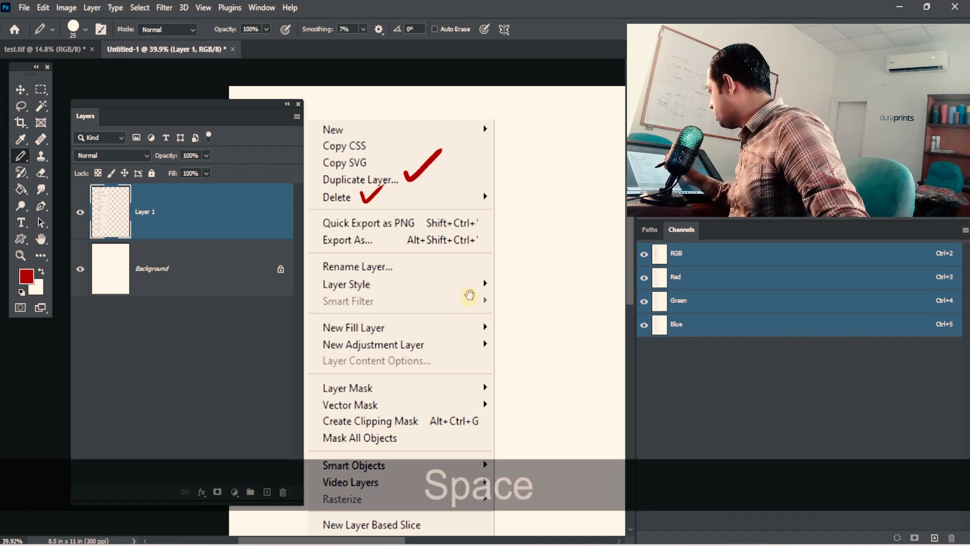
left_click_drag(465, 292, 452, 217)
key("space")
left_click_drag(468, 308, 494, 238)
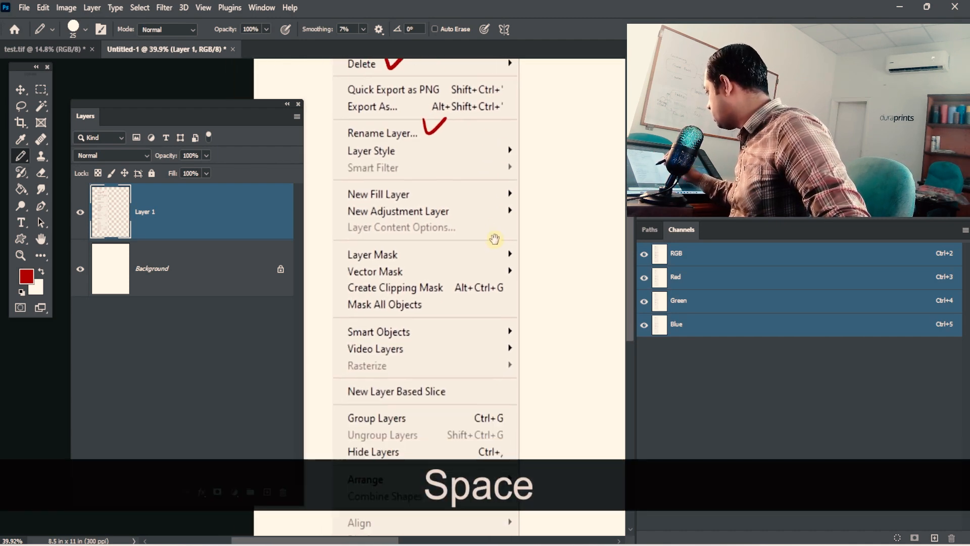
left_click_drag(502, 284, 466, 253)
left_click_drag(498, 300, 503, 268)
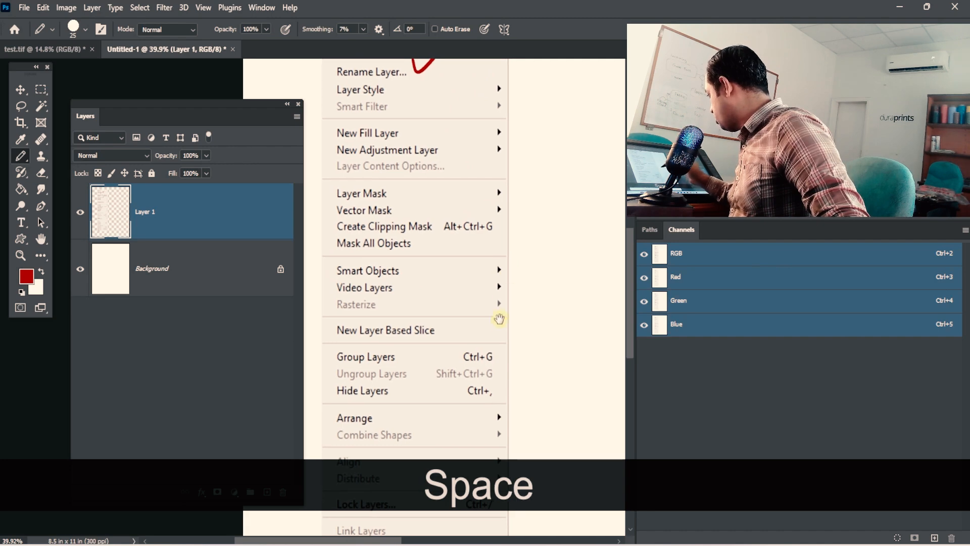
left_click_drag(500, 318, 504, 275)
left_click_drag(490, 317, 519, 237)
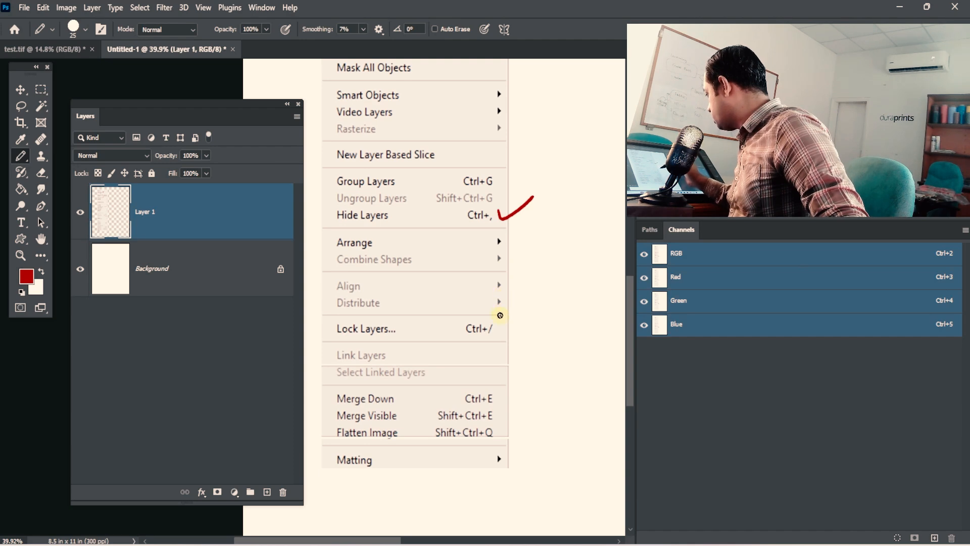
left_click_drag(505, 347, 515, 264)
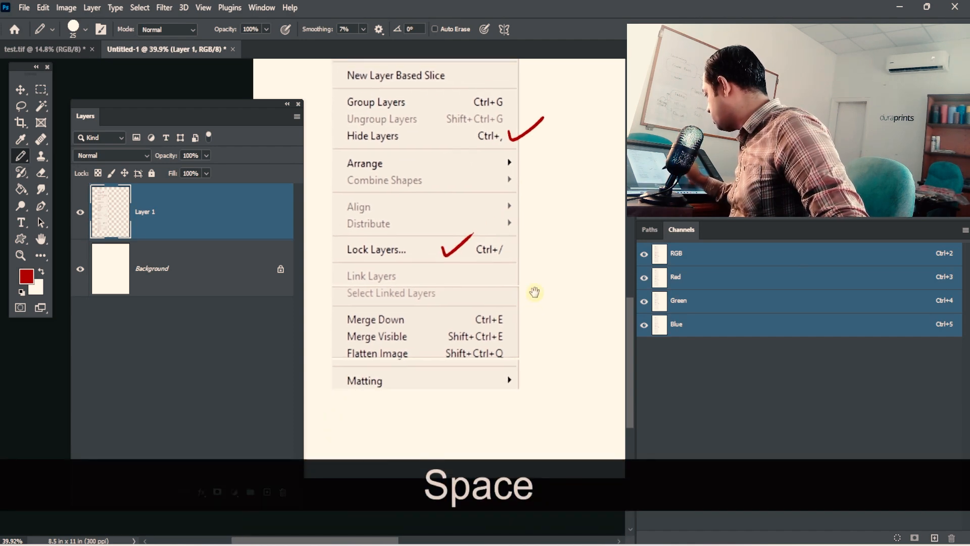
left_click_drag(509, 306, 518, 319)
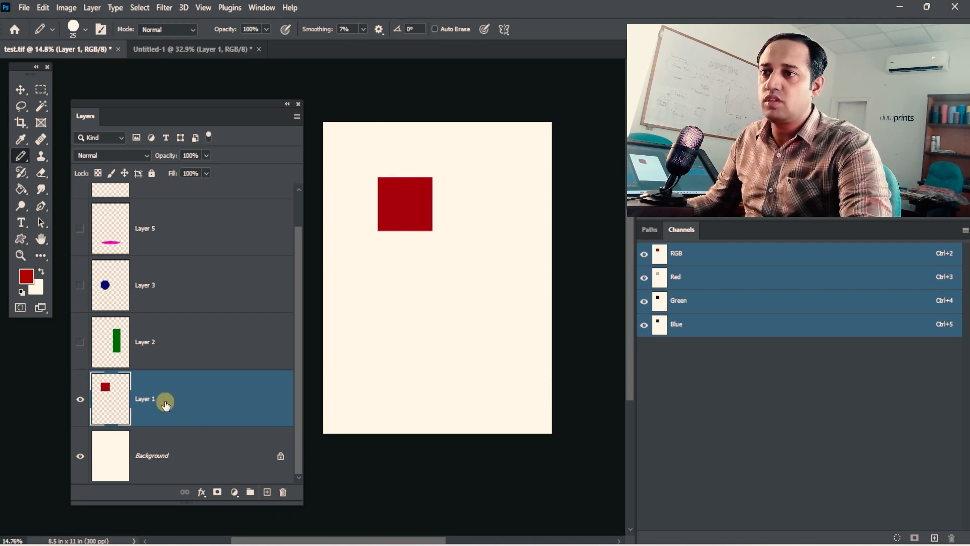
In test.tif, delete Layer 1 with the red square, and undo the deletion
left_click(171, 349)
left_click(169, 393)
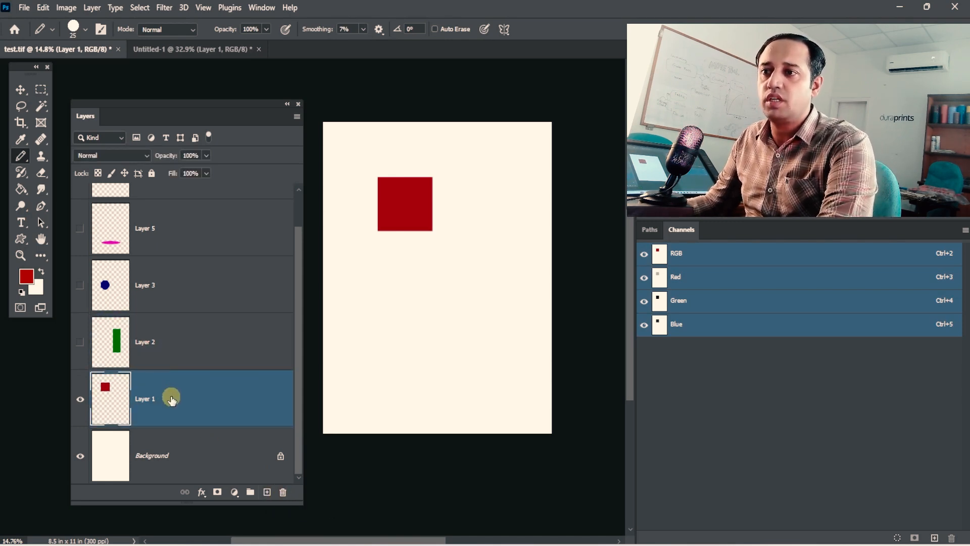
key("Delete")
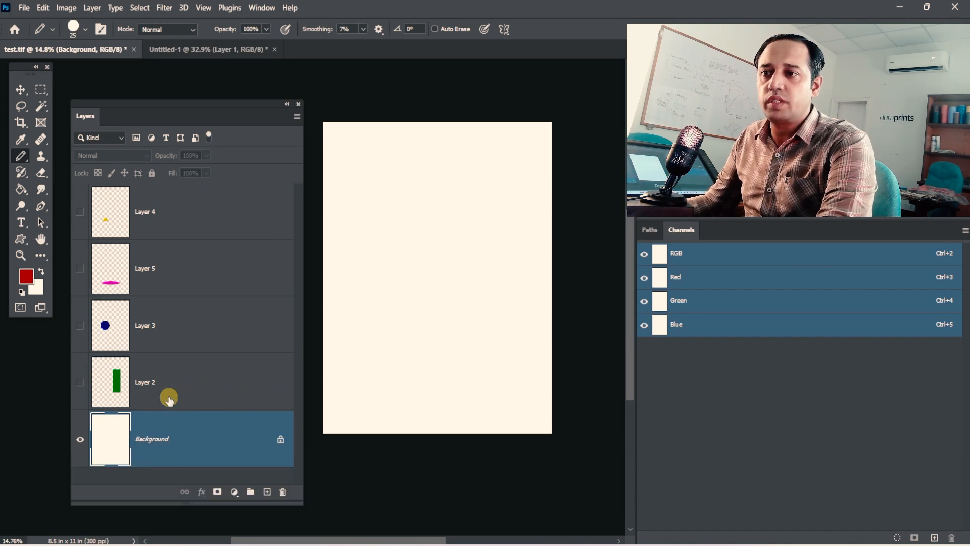
key("ctrl+z")
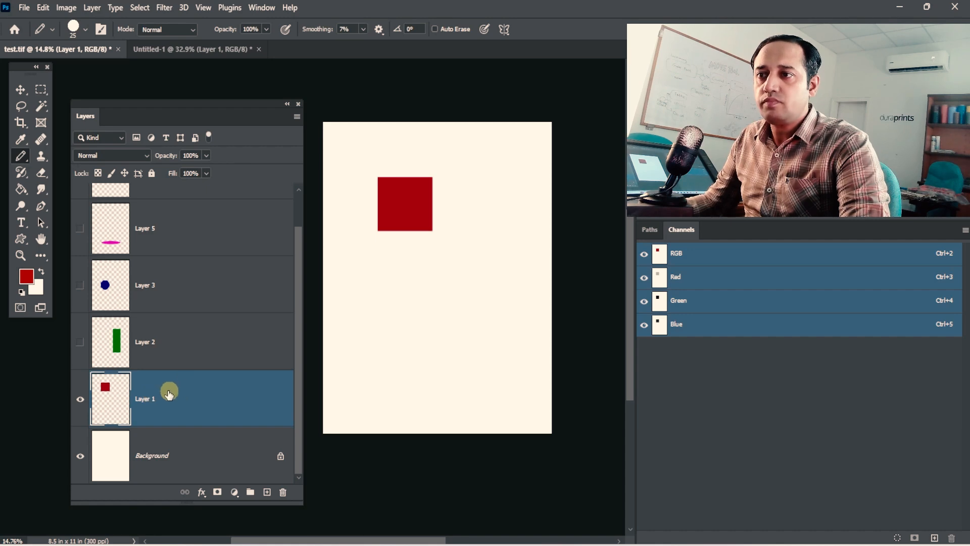
Discard only Layer 1 into the layer trash, and restore it by undoing
left_click_drag(167, 394, 193, 399)
left_click(157, 273, "shift")
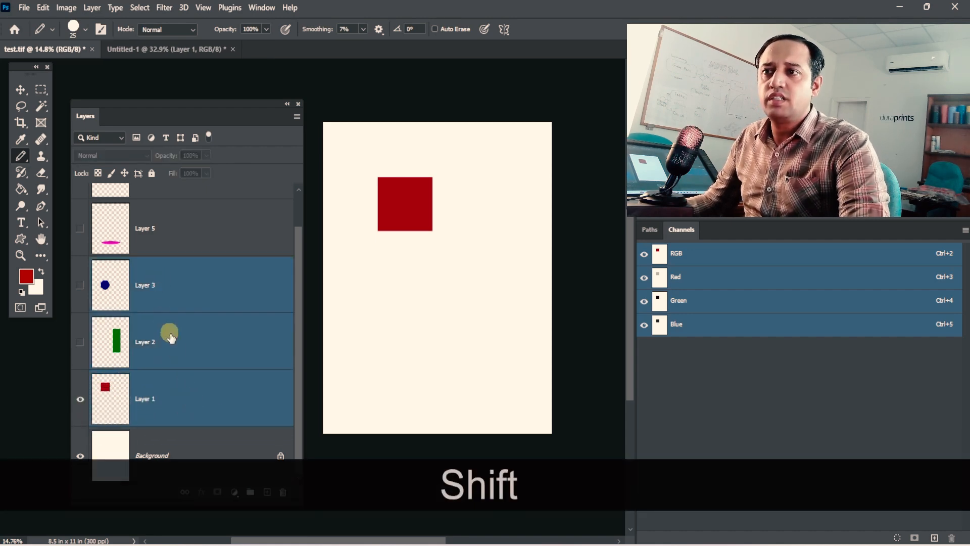
left_click(174, 410)
left_click_drag(175, 404, 285, 492)
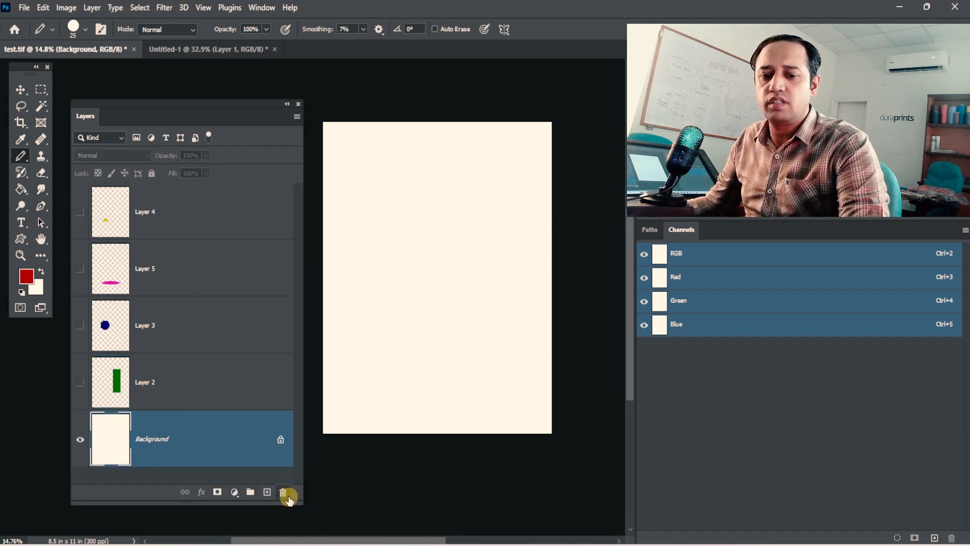
key("ctrl+z")
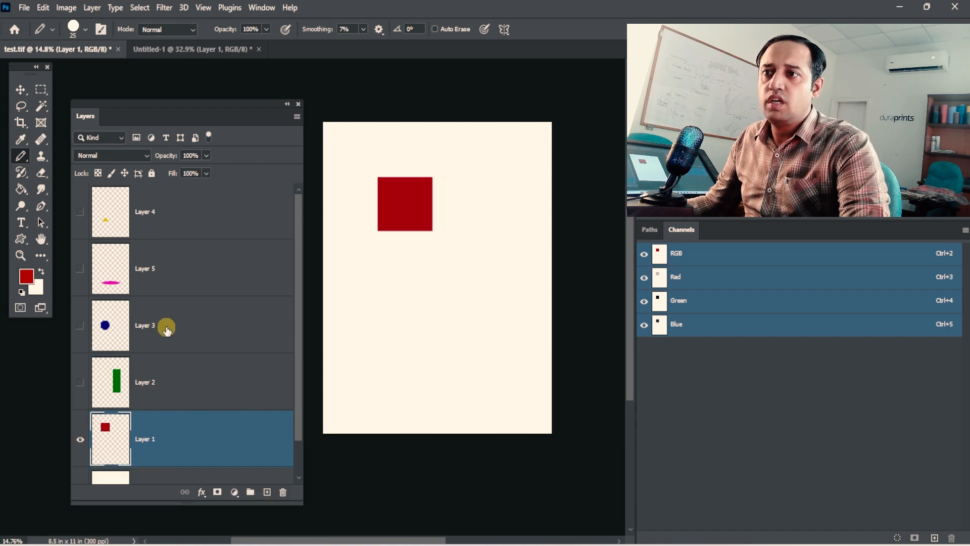
Select Layer 3 through Layer 1 together, delete all three layers at once, and undo the deletion
left_click(163, 327)
scroll(201, 373, "down", 1)
left_click(199, 402, "shift")
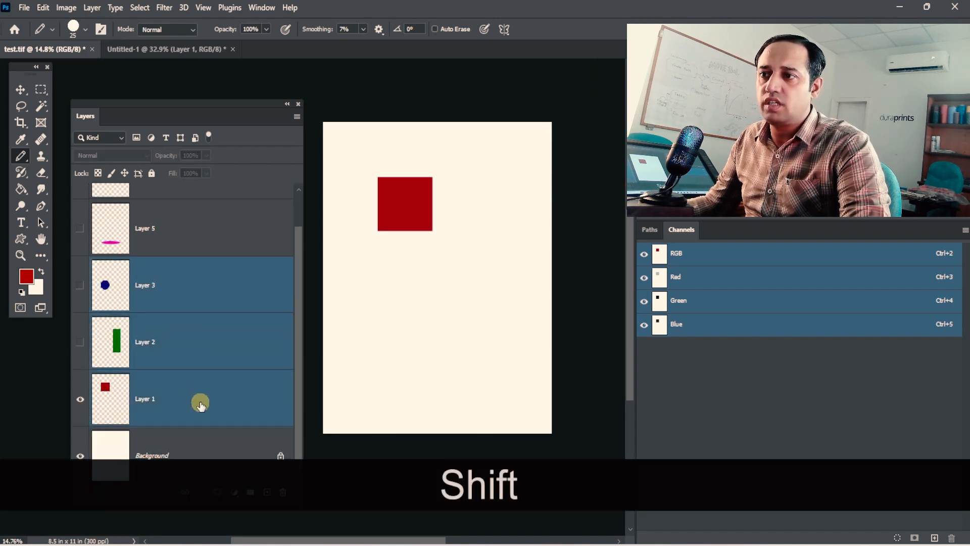
left_click(186, 309)
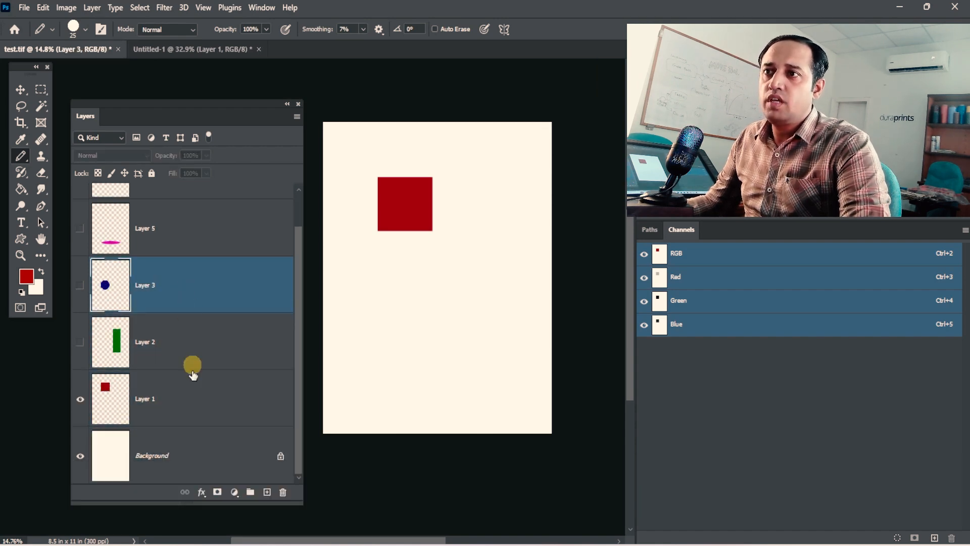
left_click(185, 401, "shift")
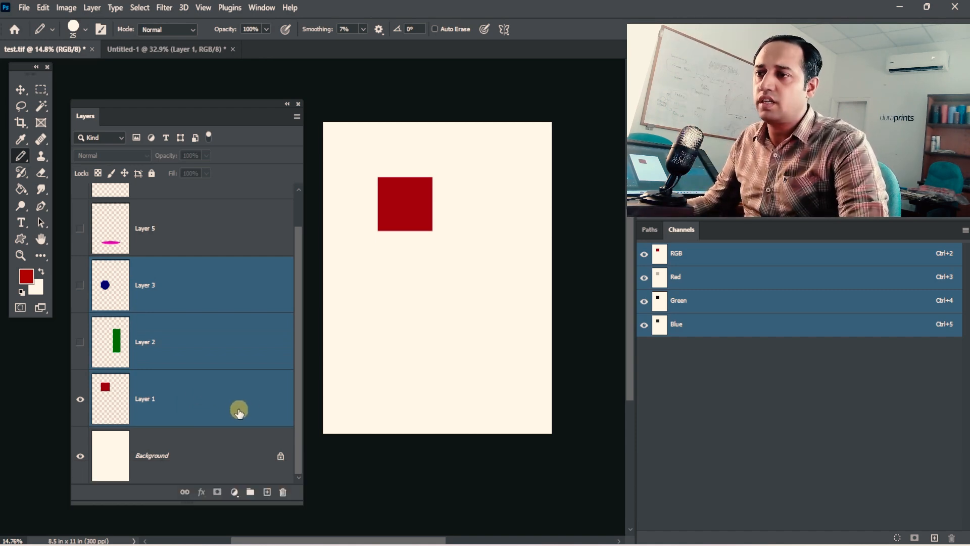
left_click_drag(240, 411, 283, 492)
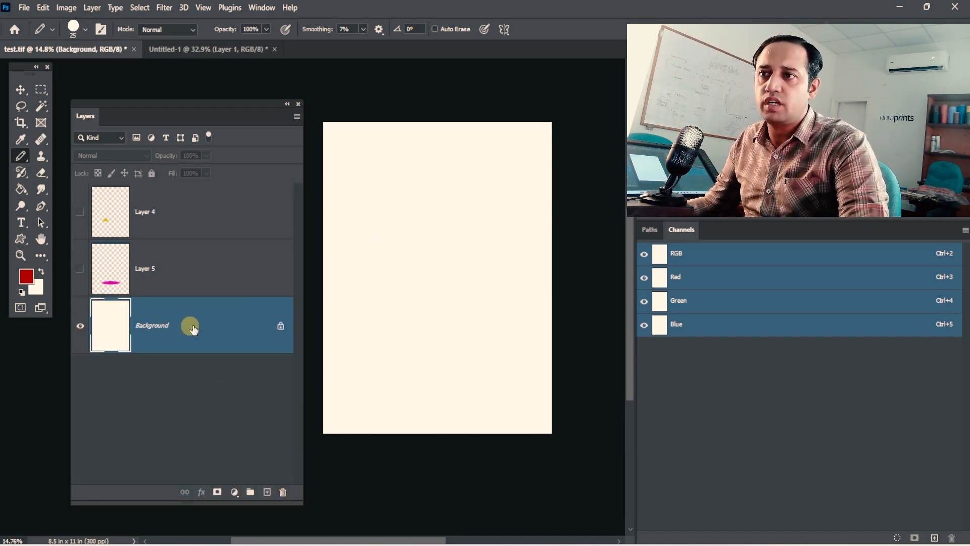
key("ctrl+z")
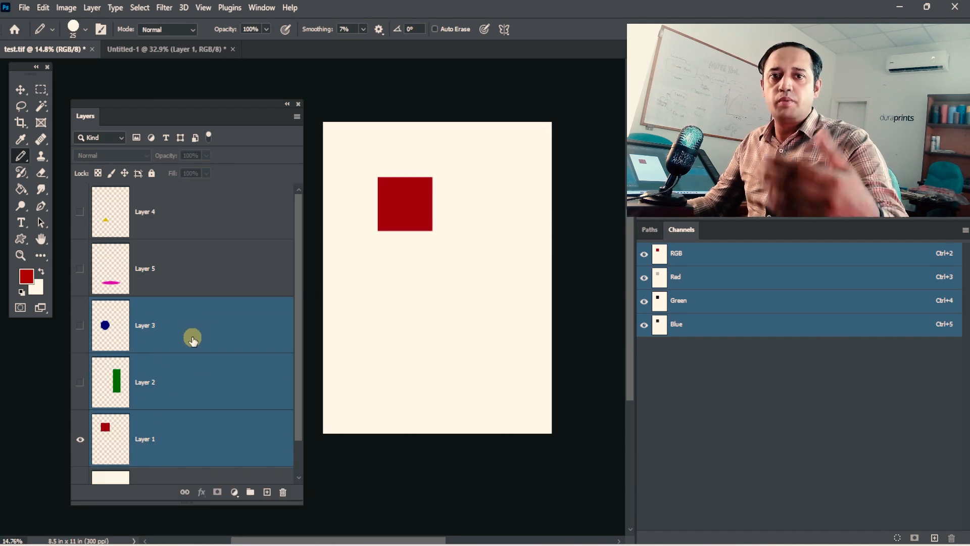
Create a new empty layer directly above Layer 1
left_click(224, 405)
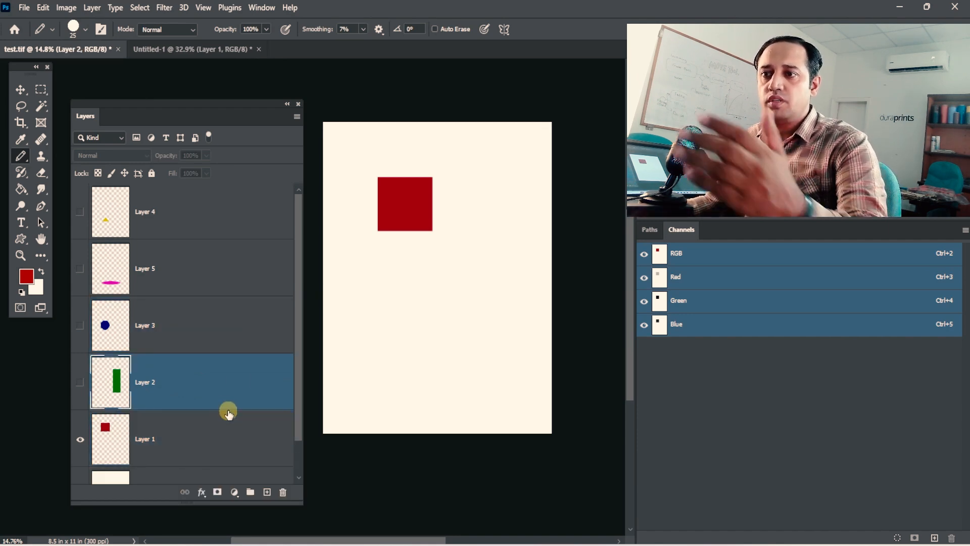
scroll(227, 413, "down", 1)
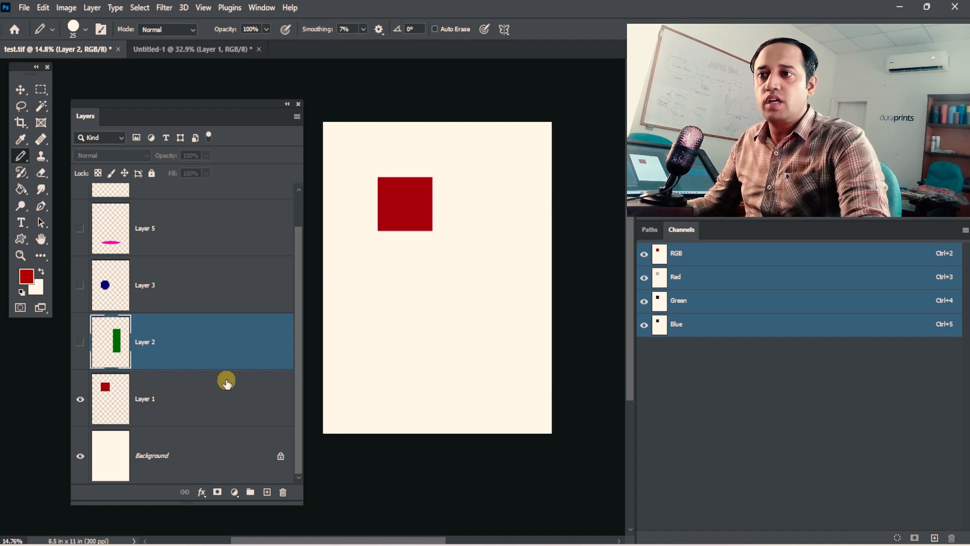
left_click(224, 398)
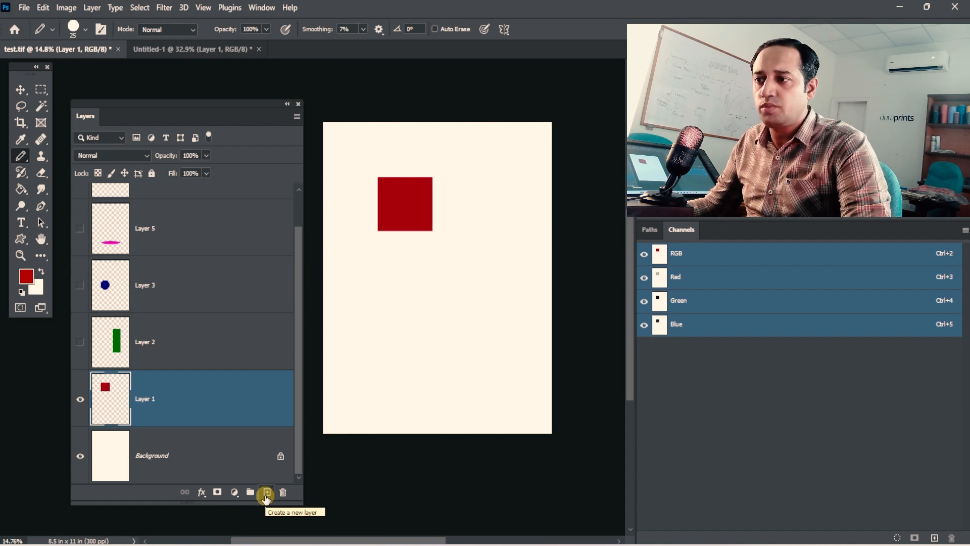
left_click(267, 493)
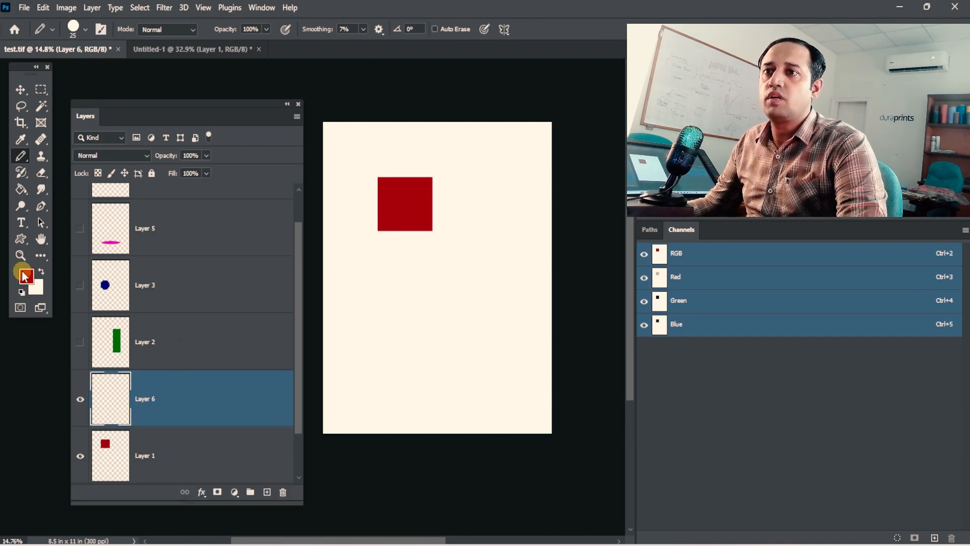
Set the foreground color to a deep blue and fill the whole new layer with it
left_click(25, 276)
left_click(434, 354)
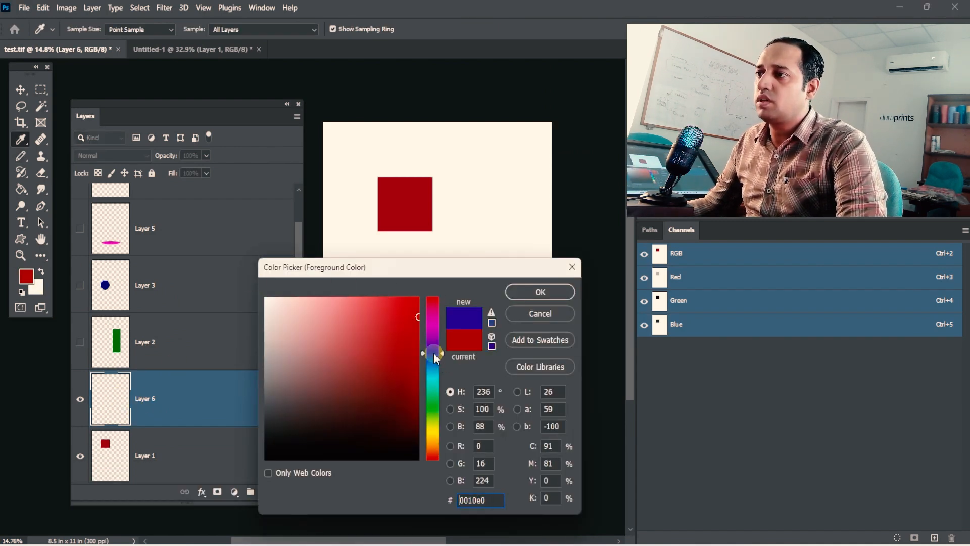
left_click(534, 291)
key("b")
key("alt+BackSpace")
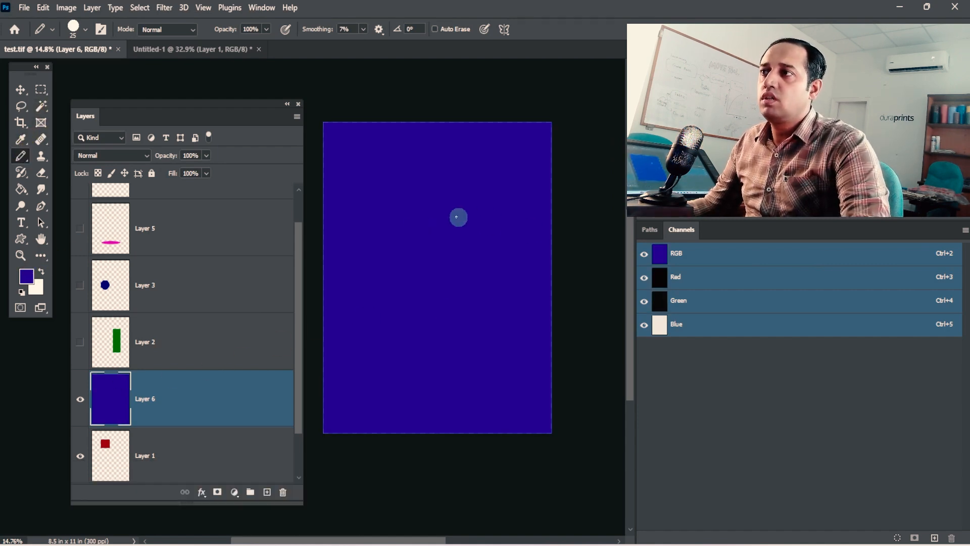
Scribble two white Pencil strokes over the blue-filled layer with an enlarged tip, and switch to the Rectangular Marquee tool
key("bracketright")
key("bracketright")
key("bracketright")
key("bracketright")
key("bracketright")
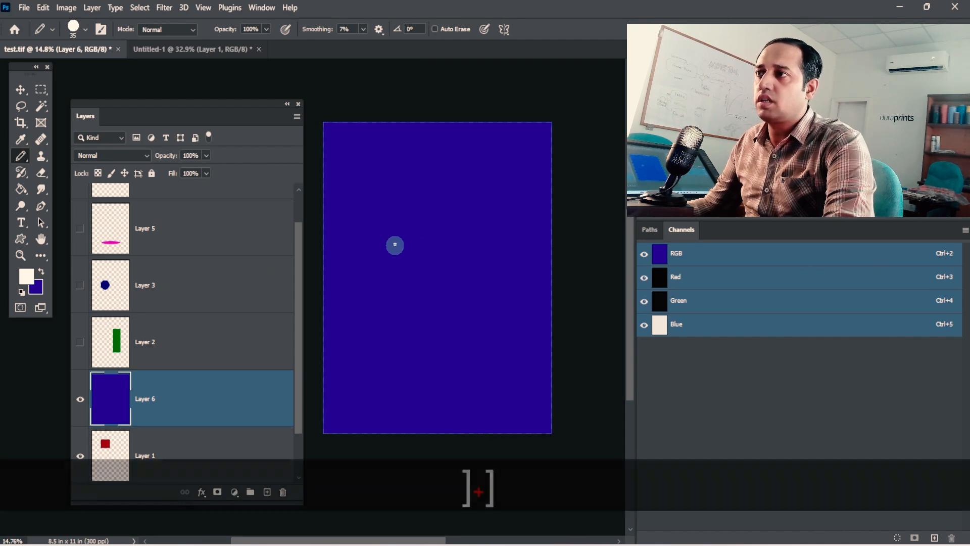
mouse_move(416, 174)
left_mouse_down()
mouse_move(386, 298)
mouse_move(478, 388)
left_mouse_up()
mouse_move(493, 162)
left_mouse_down()
mouse_move(476, 163)
mouse_move(485, 226)
left_mouse_up()
left_click(41, 90)
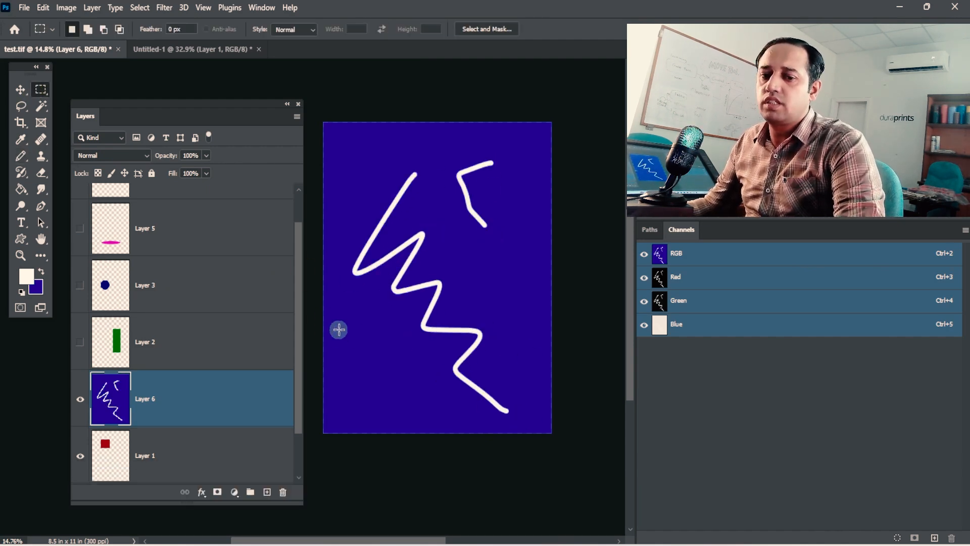
Delete a square area from the lower-left part of the blue Layer 6 using a rectangular selection, and deselect
left_click_drag(336, 328, 406, 402)
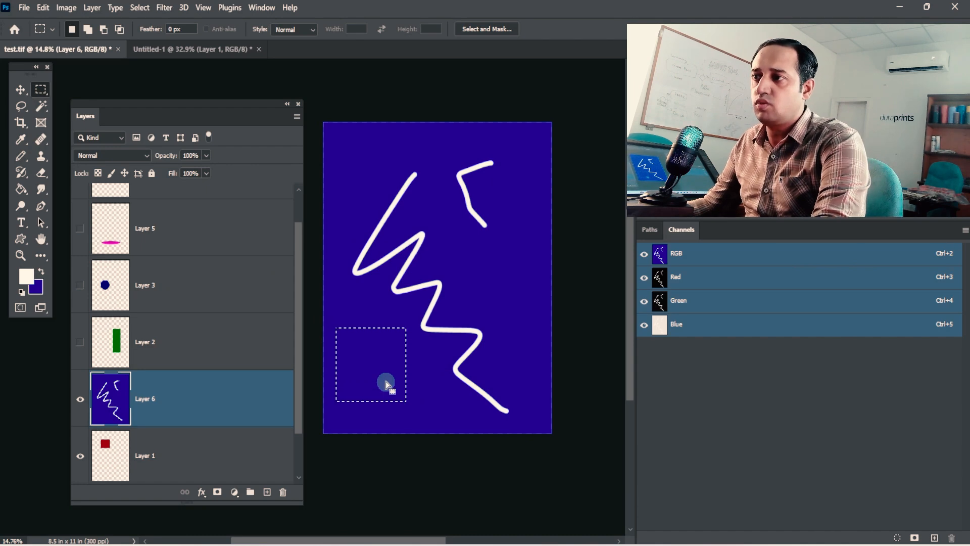
key("Delete")
key("ctrl+d")
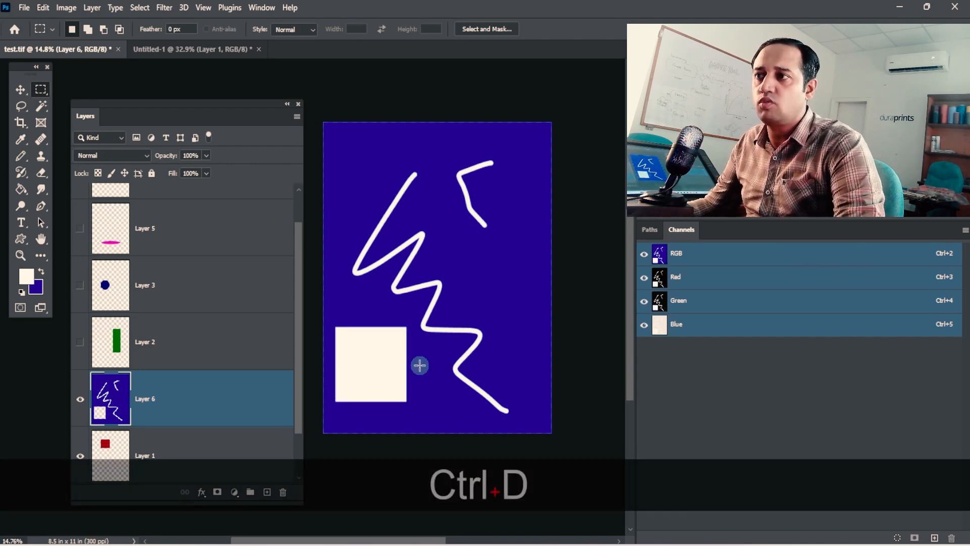
Draw a circular selection to the right of the white scribble, fill it with red c40000 as foreground color, and deselect
right_click(43, 96)
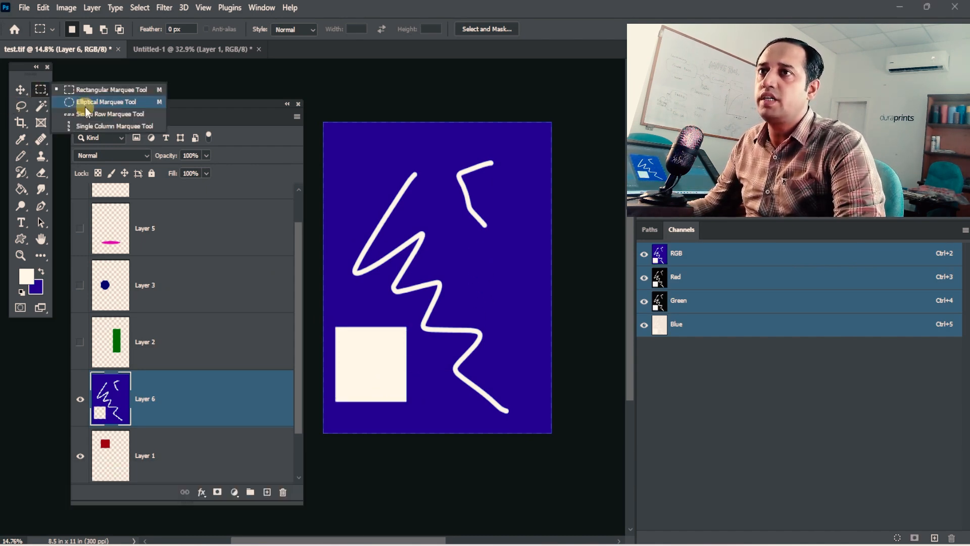
left_click(86, 111)
left_click_drag(496, 280, 525, 252)
left_click(31, 282)
left_click(414, 343)
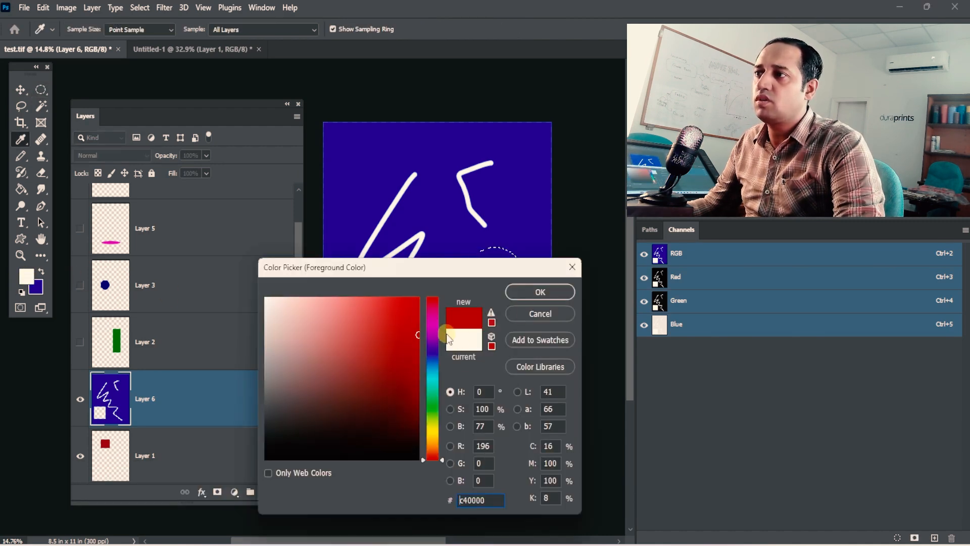
left_click(536, 289)
key("alt+BackSpace")
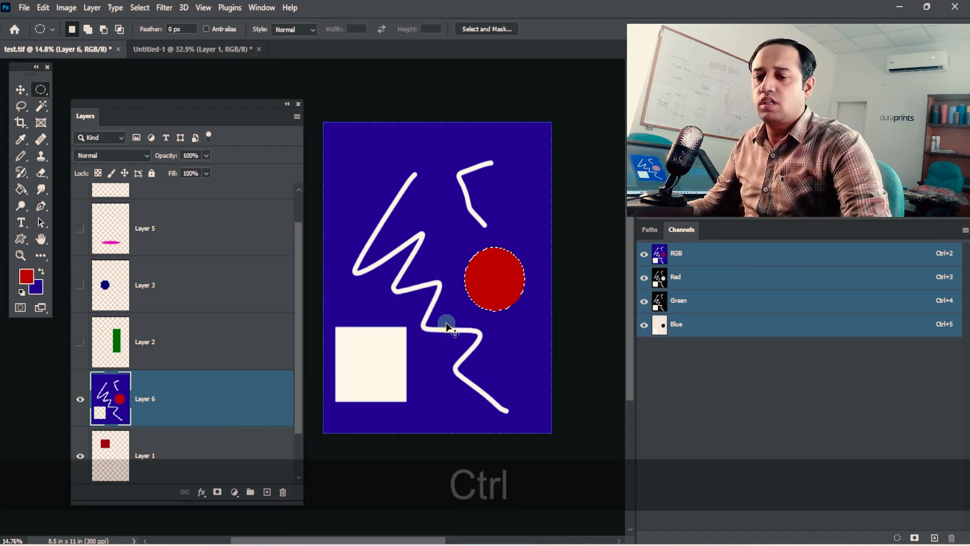
key("ctrl+d")
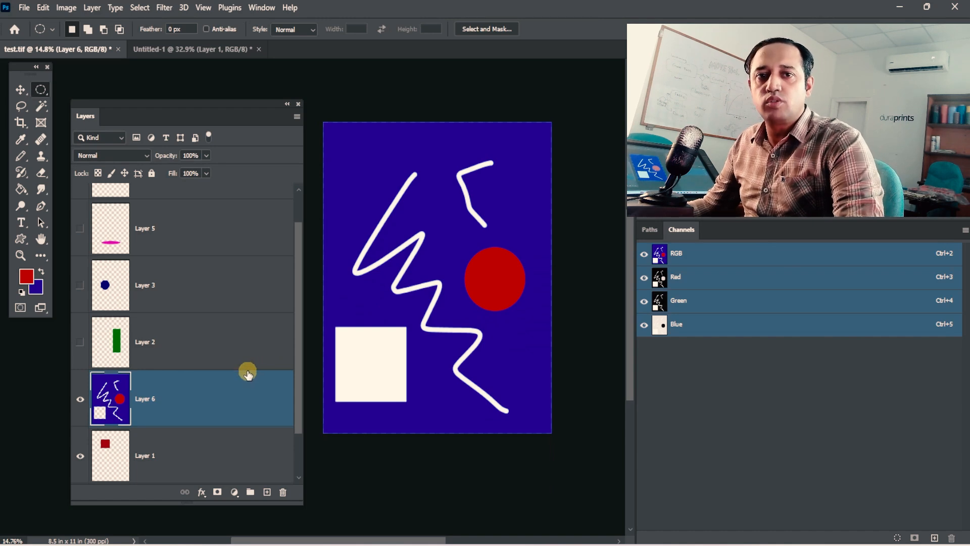
Delete the blue Layer 6 and make Layers 2, 3, 5 and 4 visible
scroll(238, 384, "down", 1)
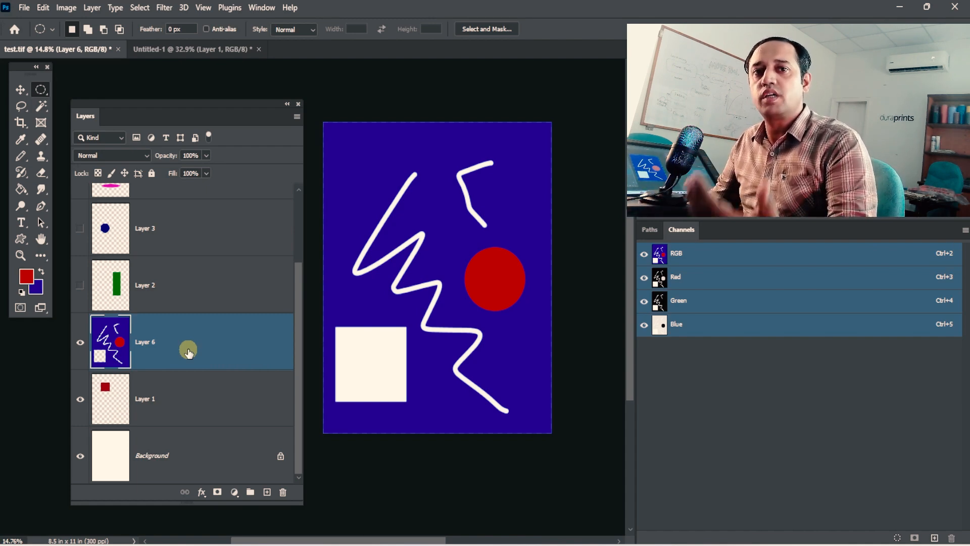
left_click_drag(192, 357, 283, 490)
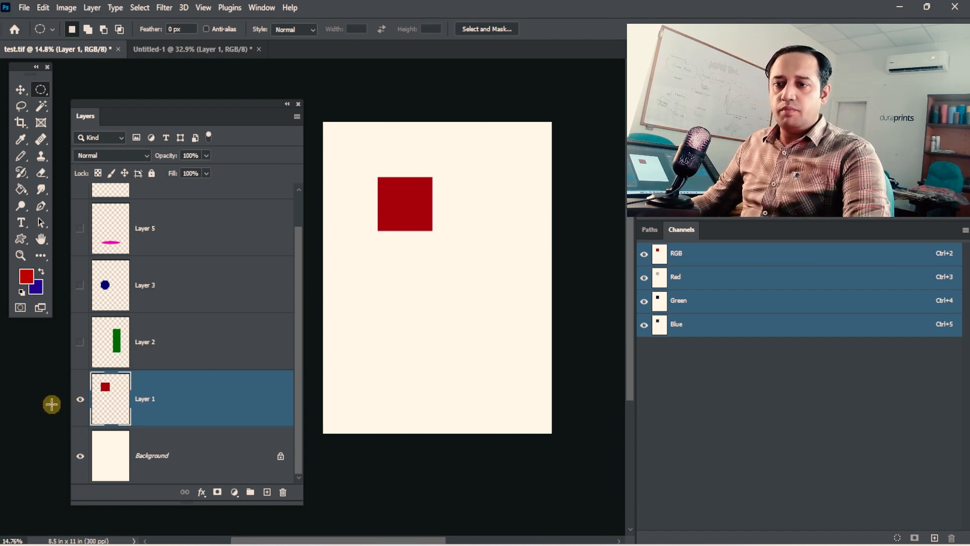
left_click_drag(76, 223, 82, 344)
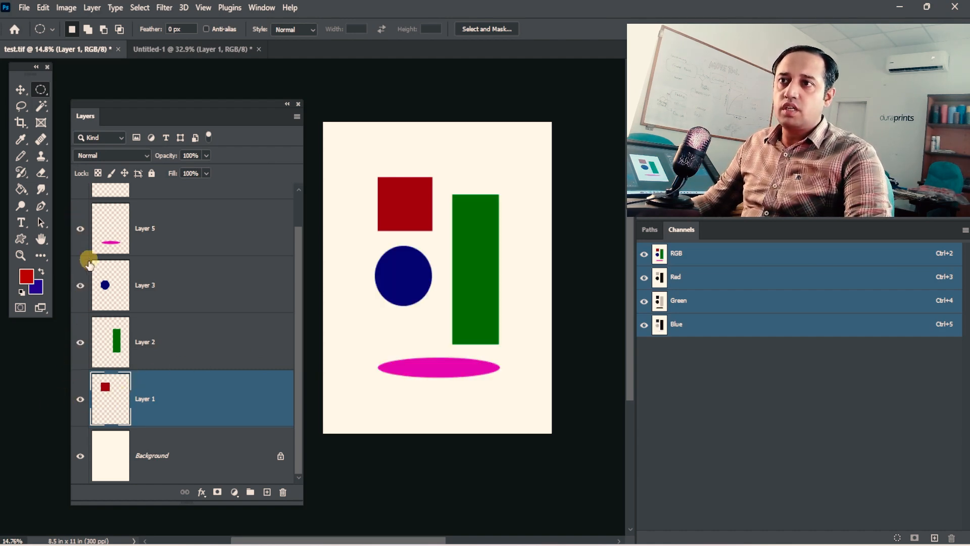
scroll(91, 243, "up", 1)
left_click(82, 213)
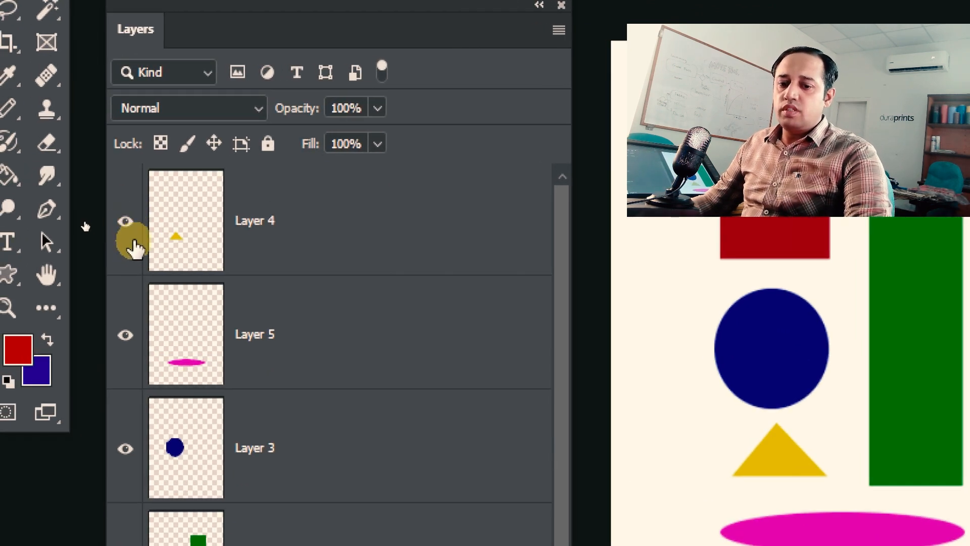
mouse_move(154, 197)
left_mouse_down()
mouse_move(91, 200)
mouse_move(163, 218)
left_mouse_up()
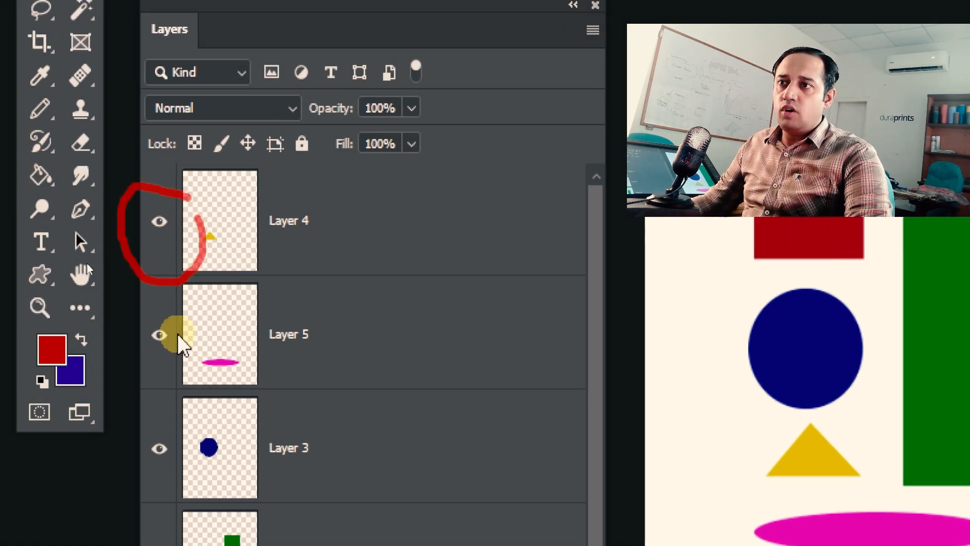
mouse_move(179, 345)
left_mouse_down()
mouse_move(148, 369)
mouse_move(182, 365)
left_mouse_up()
mouse_move(172, 444)
left_mouse_down()
mouse_move(147, 487)
mouse_move(182, 462)
left_mouse_up()
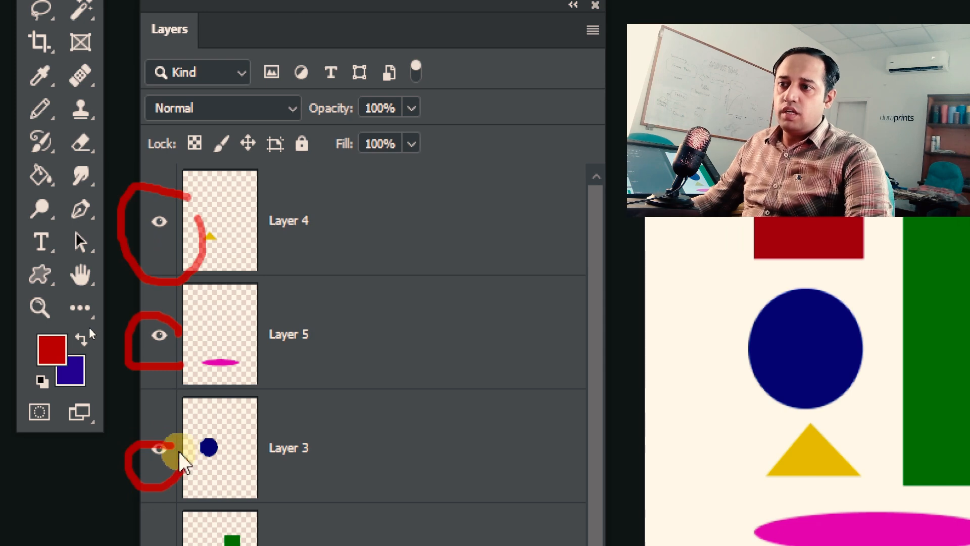
key("Escape")
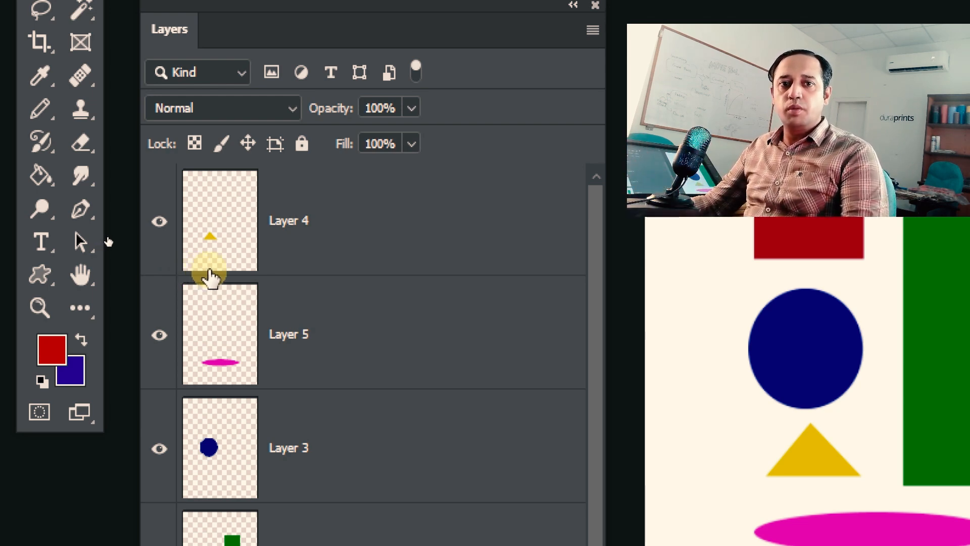
Select Layer 5 with the magenta ellipse and toggle its visibility off and on several times, leaving it visible
left_click(289, 294)
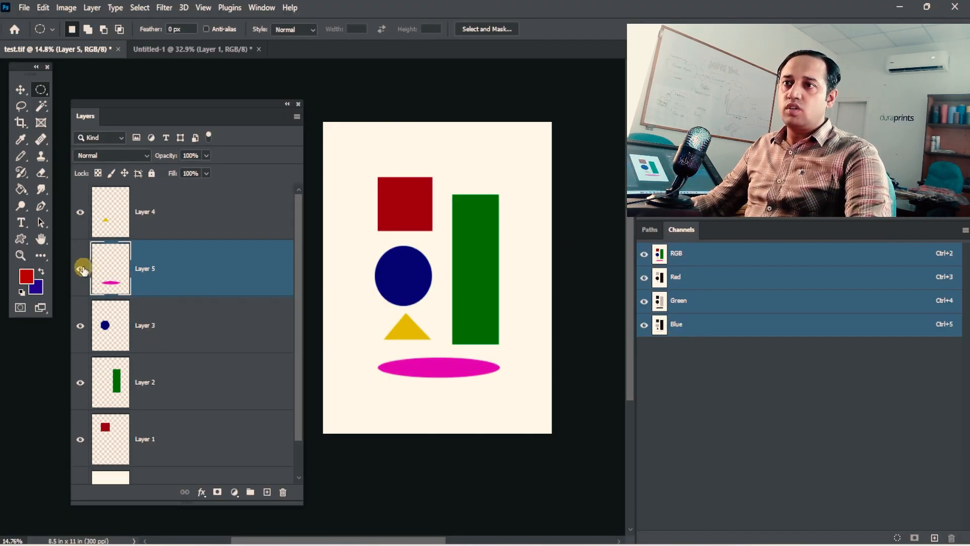
left_click(81, 269)
left_click(81, 268)
left_click(82, 268)
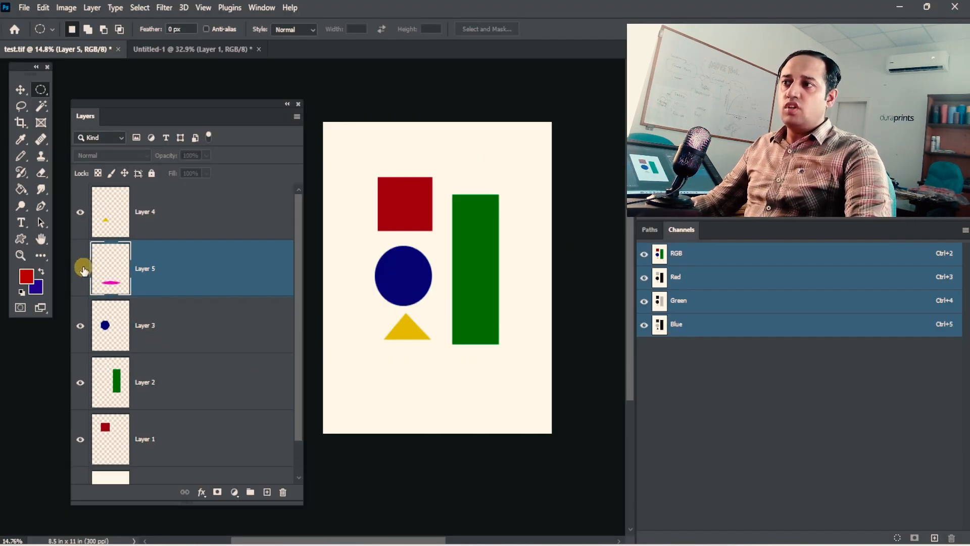
left_click(82, 269)
left_click(81, 269)
left_click(82, 268)
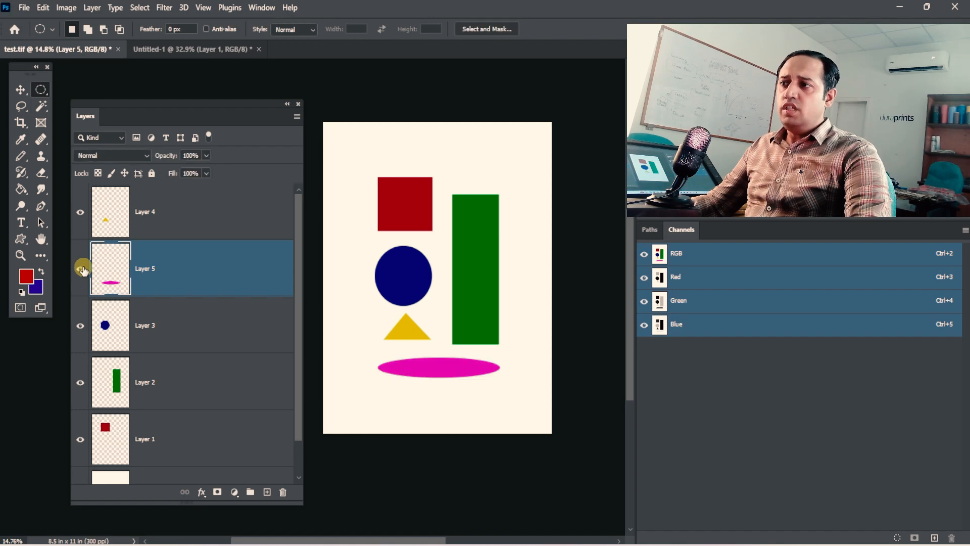
left_click(81, 268)
left_click(82, 268)
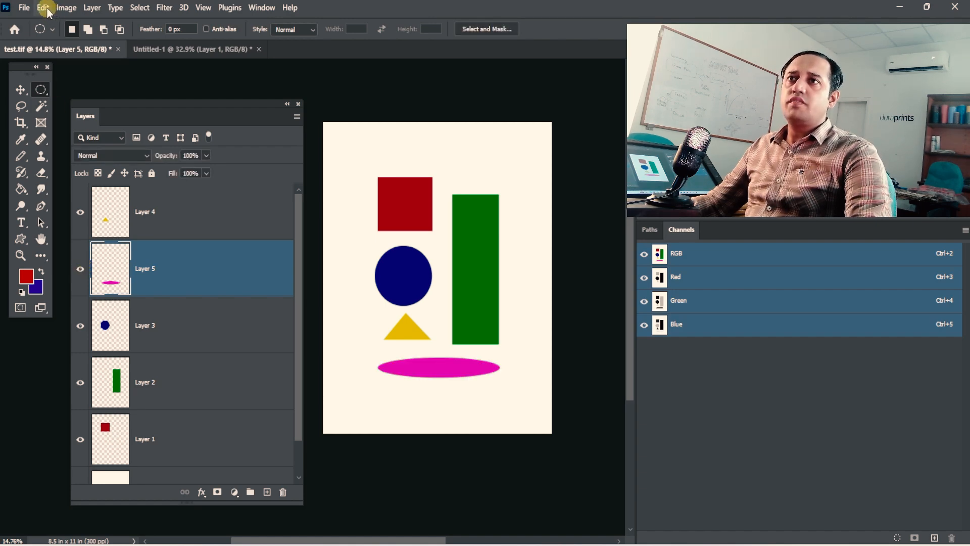
Hide Layer 5 with the Hide Layers command, and toggle it on and off repeatedly, leaving it visible
left_click(92, 7)
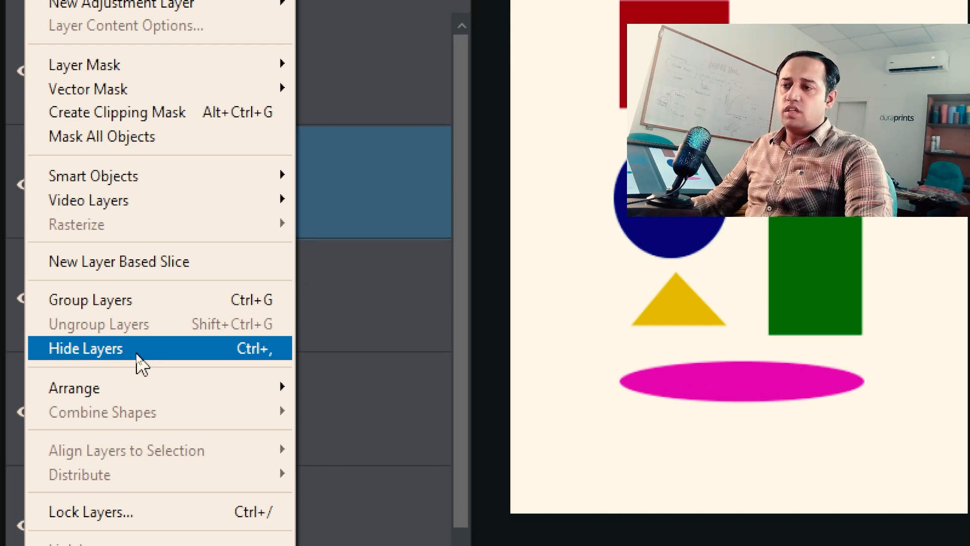
left_click(137, 355)
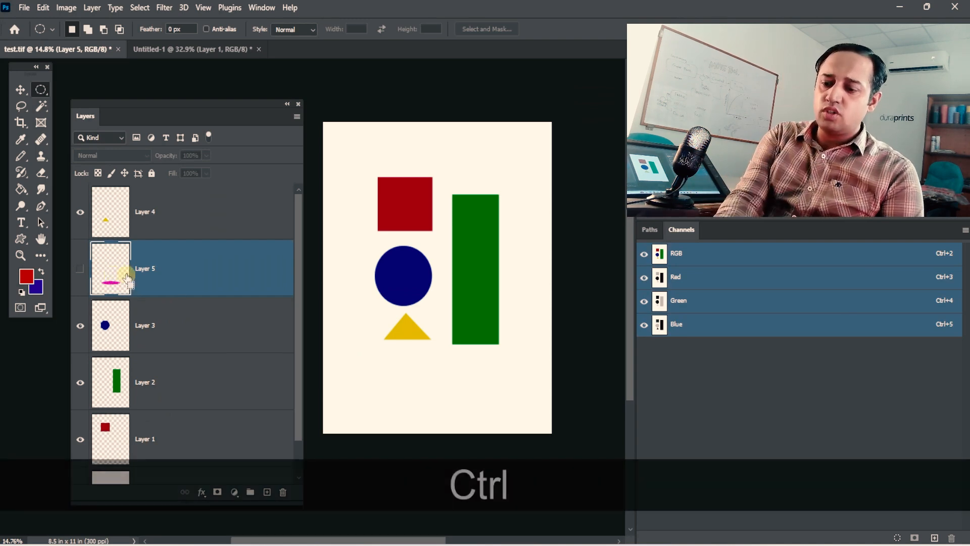
key("ctrl+comma")
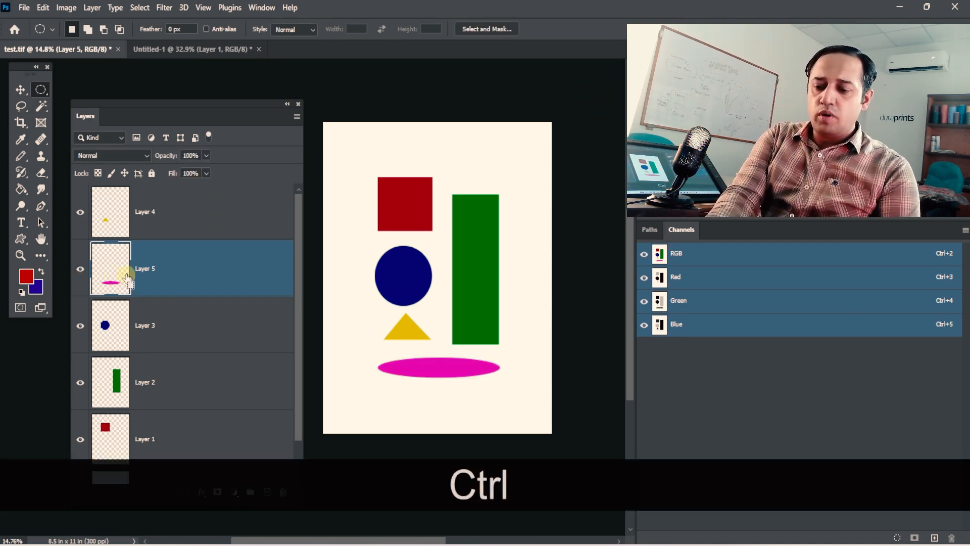
key("ctrl+comma")
key("ctrl+comma")
key("ctrl+comma")
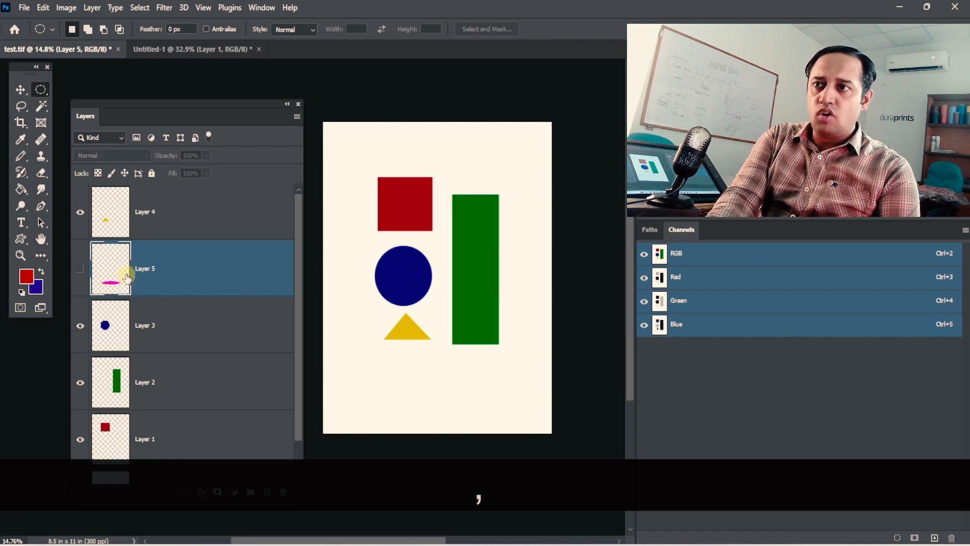
key("ctrl+comma")
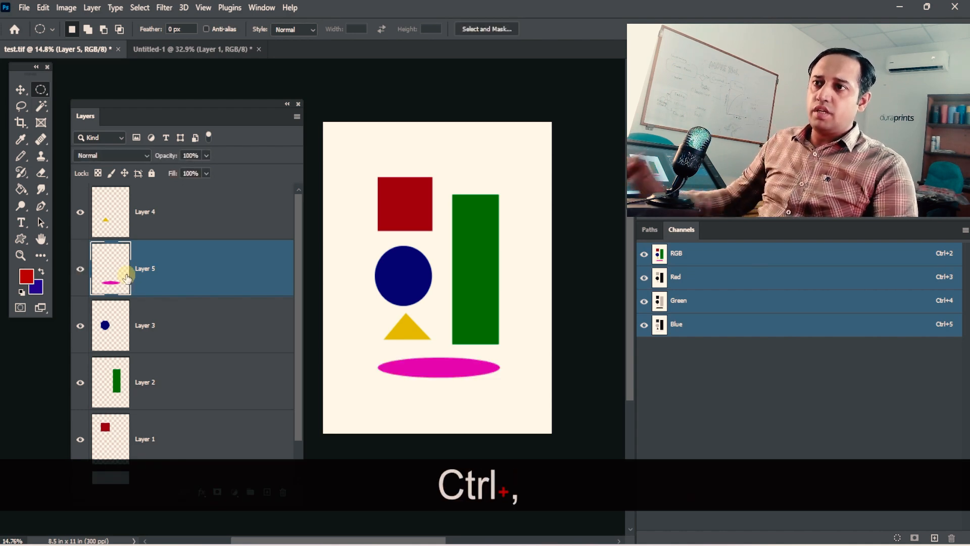
Select Layer 3 with the blue circle and toggle its visibility off and on several times
left_click(146, 326)
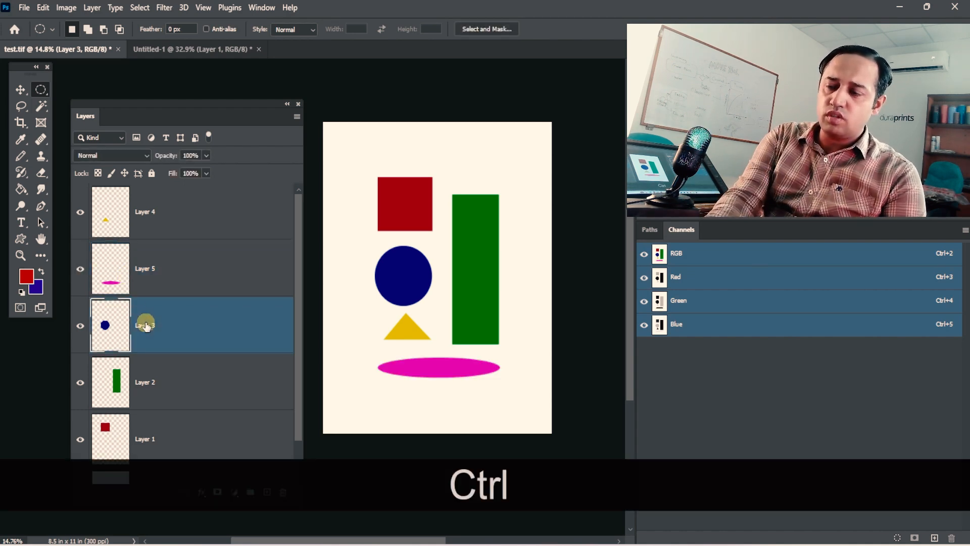
key("ctrl+comma")
key("ctrl+comma")
key("ctrl+comma")
key("ctrl+comma")
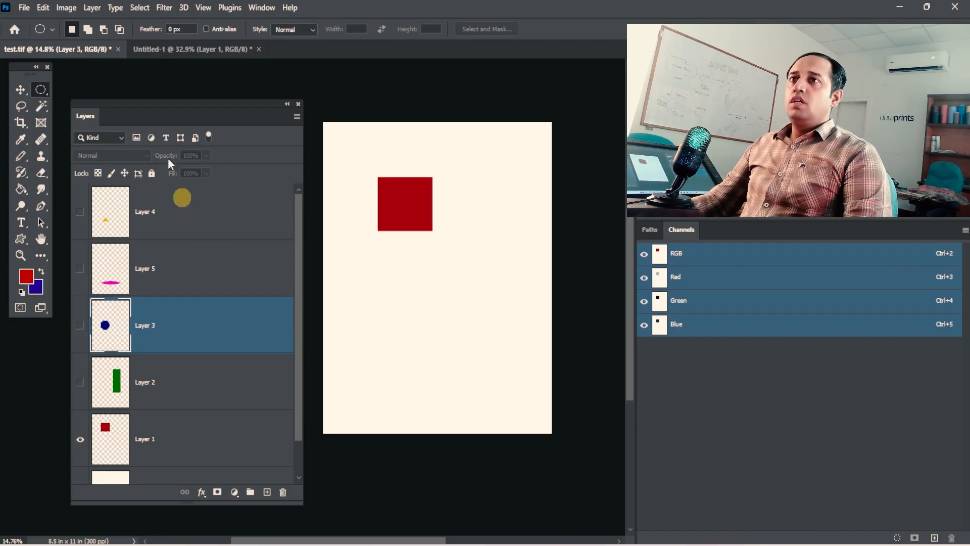
left_click(66, 8)
mouse_move(92, 8)
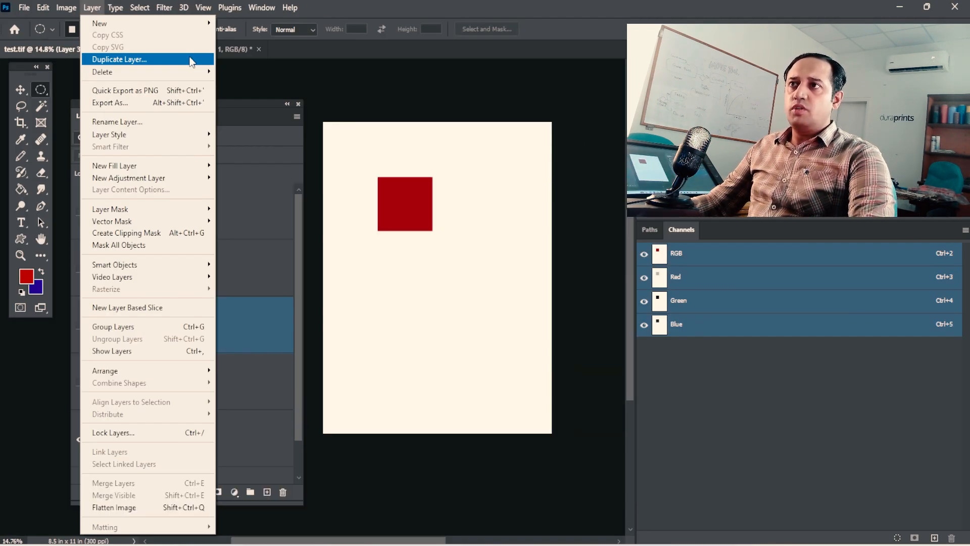
left_click(368, 21)
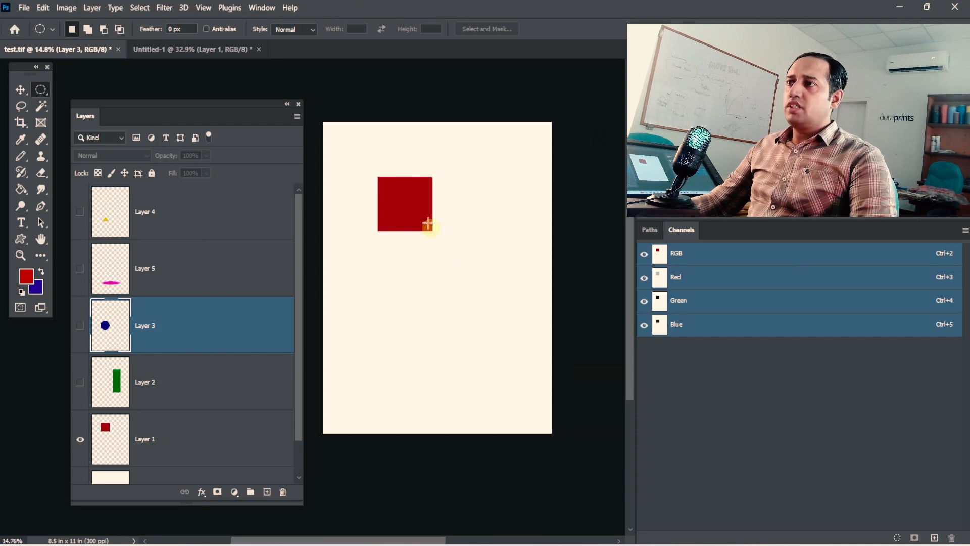
Duplicate Layer 1 as "Layer 1 copy" in test.tif and move the copied red square below and to the right of the original
left_click(170, 448)
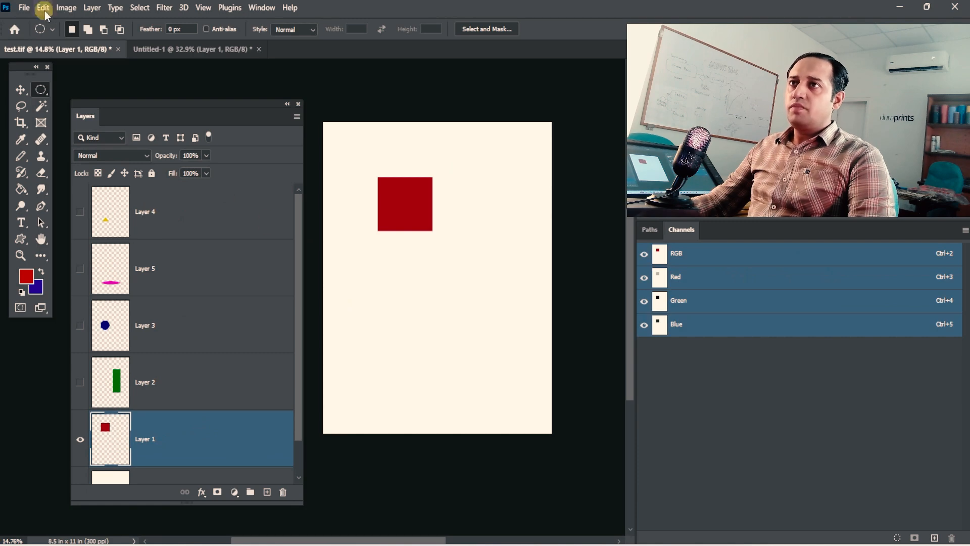
left_click(92, 7)
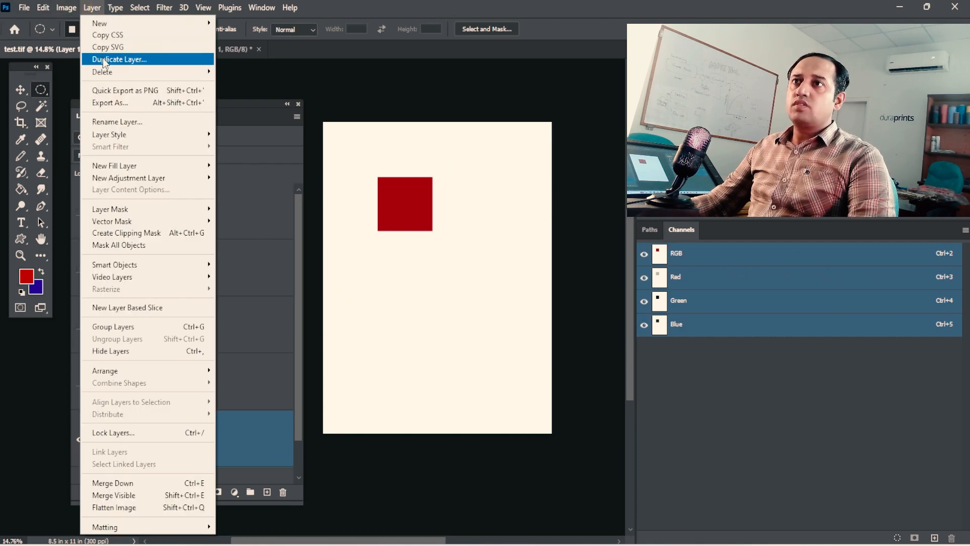
left_click(103, 59)
left_click_drag(544, 137, 424, 177)
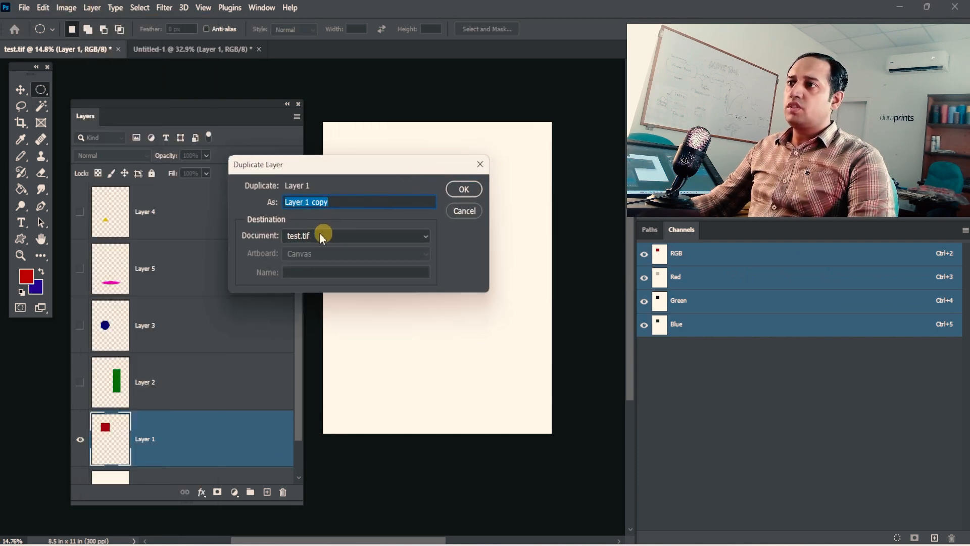
left_click(463, 189)
scroll(235, 371, "down", 2)
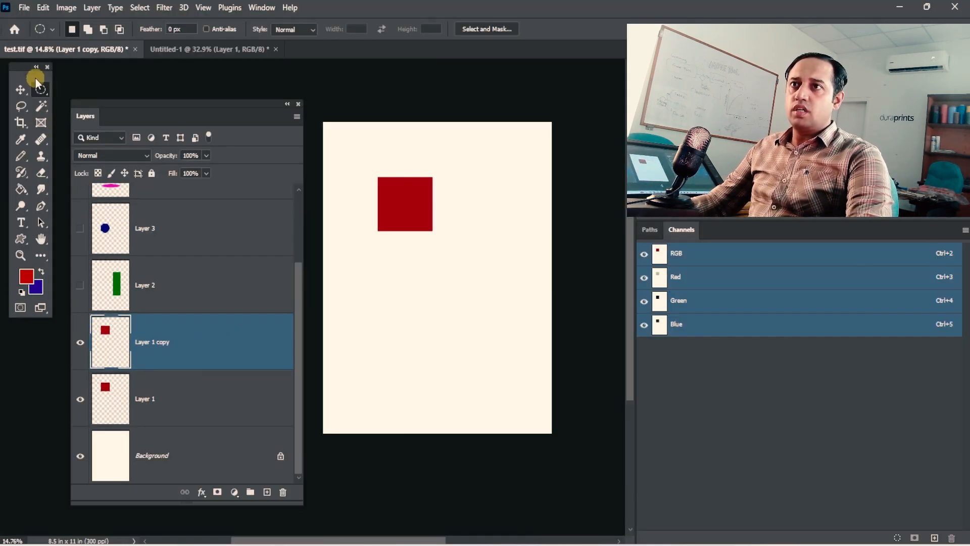
left_click(21, 90)
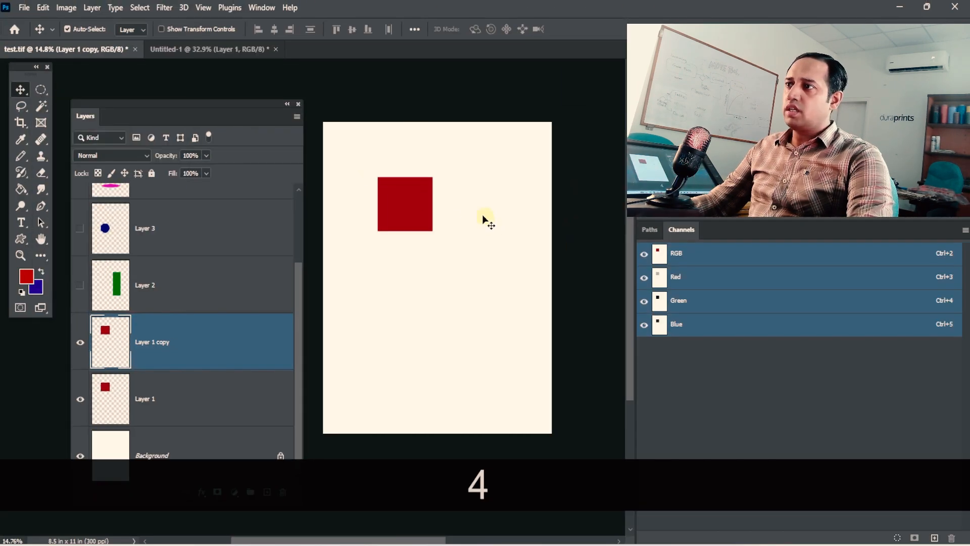
left_click_drag(414, 205, 470, 307)
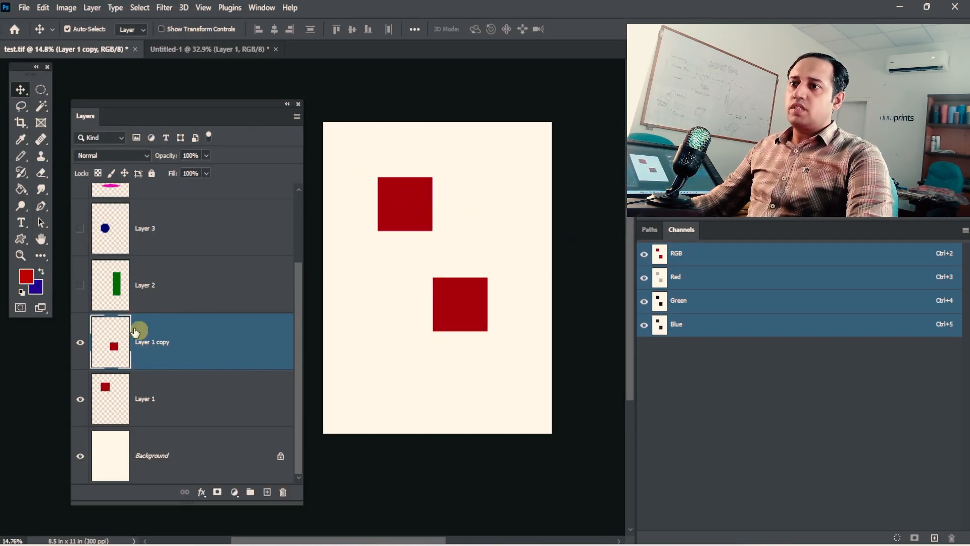
Duplicate Layer 1 copy as "Layer 1 copy 2" in test.tif and move the new square to the page's lower-left area
left_click(89, 11)
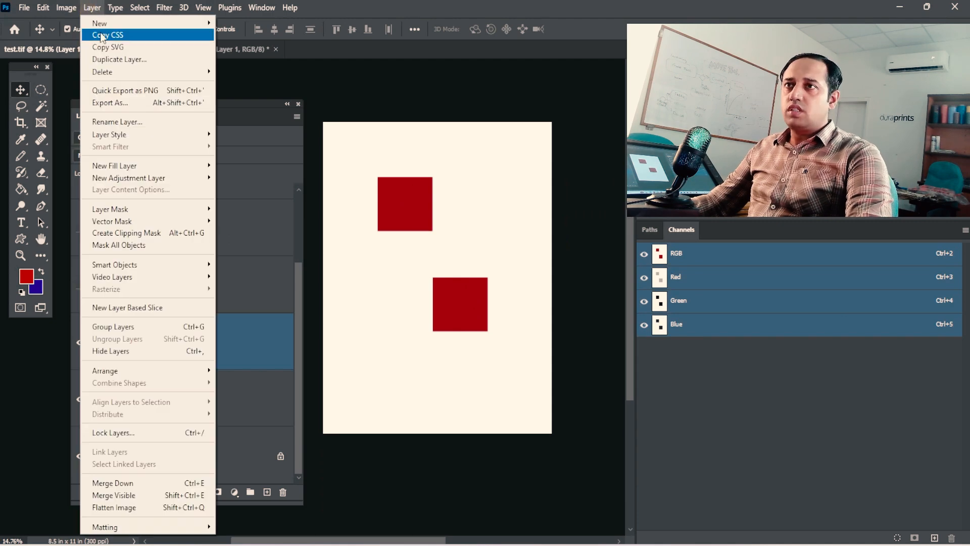
left_click(107, 59)
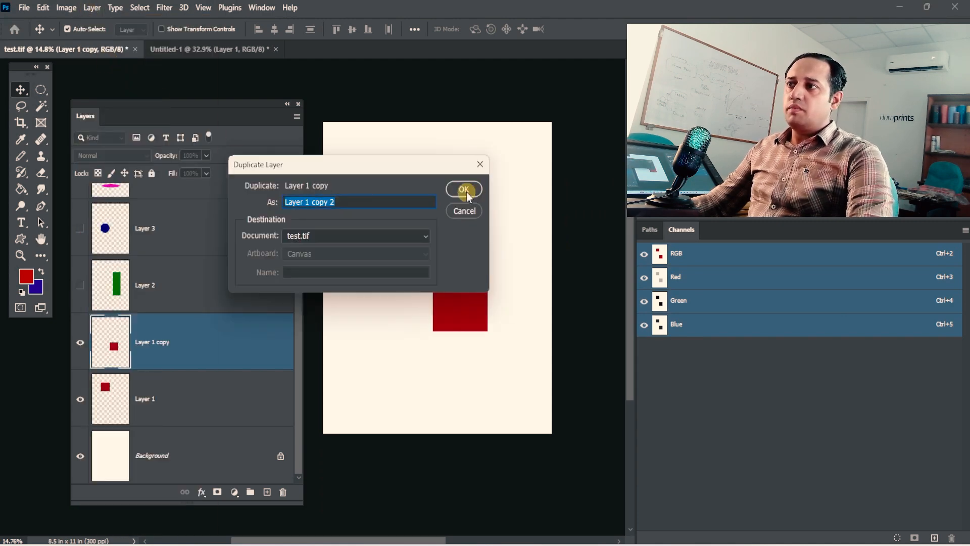
left_click(465, 190)
scroll(211, 342, "down", 1)
left_click_drag(447, 317, 362, 396)
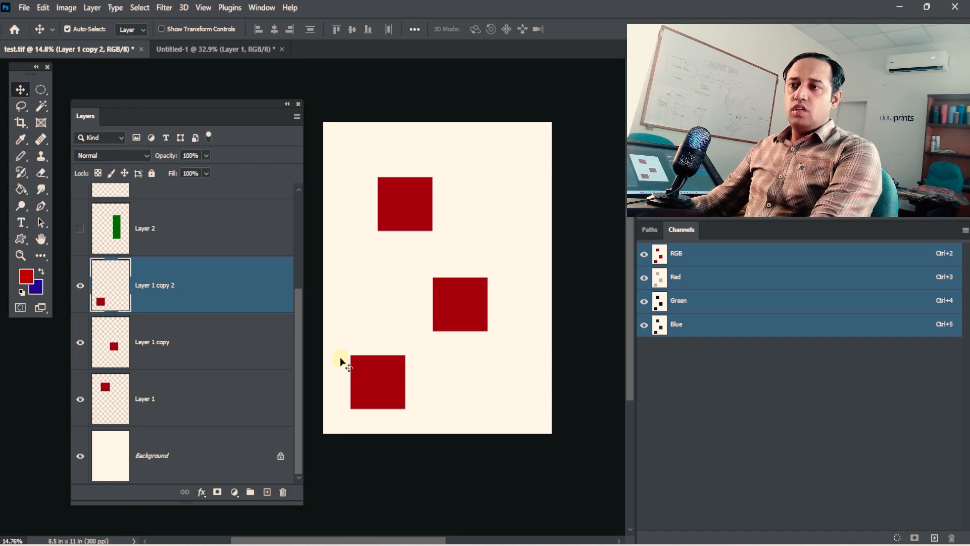
Delete the two duplicate red square layers, Layer 1 copy 2 and Layer 1 copy
key("Delete")
key("Delete")
scroll(396, 337, "down", 1)
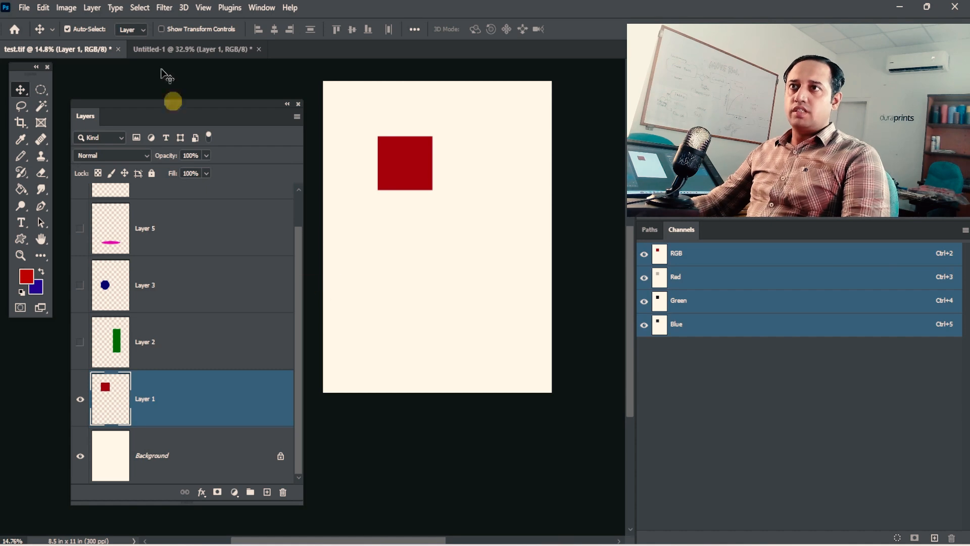
left_click(92, 7)
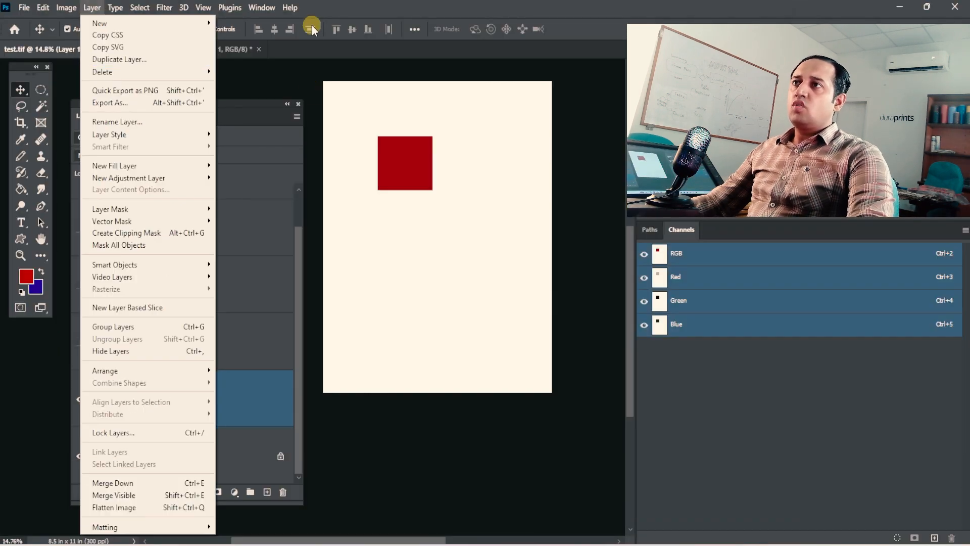
left_click(312, 29)
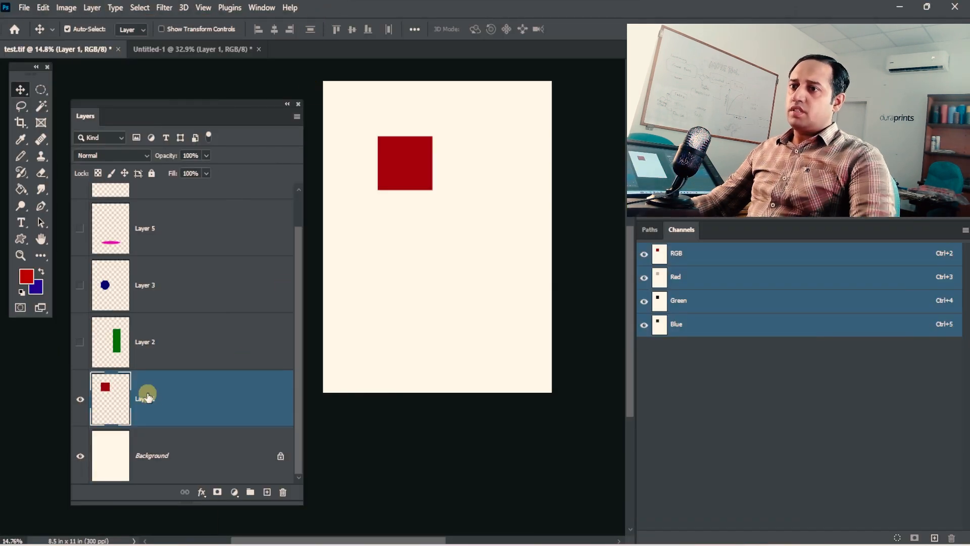
Duplicate Layer 1 directly within the layer list, undo it, duplicate it again and delete the copy
left_click_drag(110, 394, 264, 471)
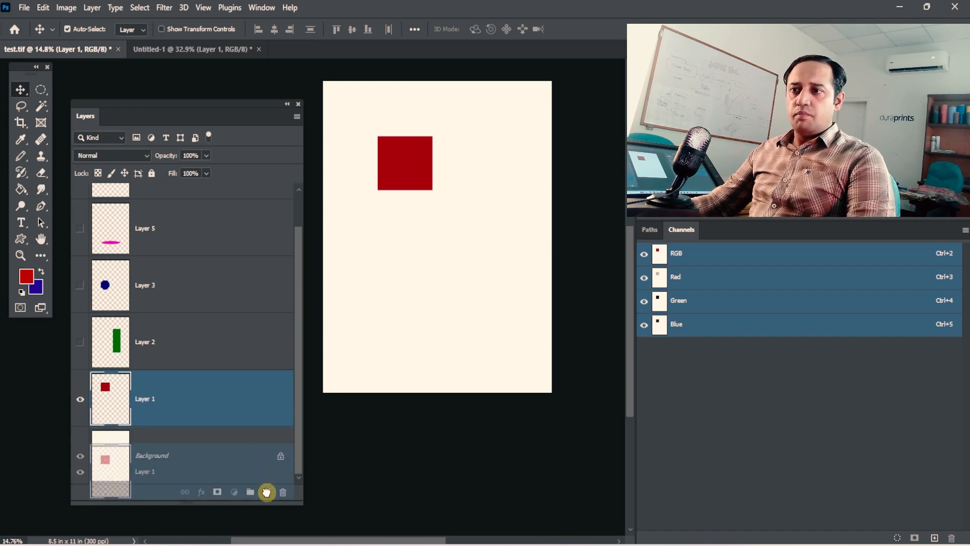
left_click_drag(266, 492, 267, 491)
key("ctrl+z")
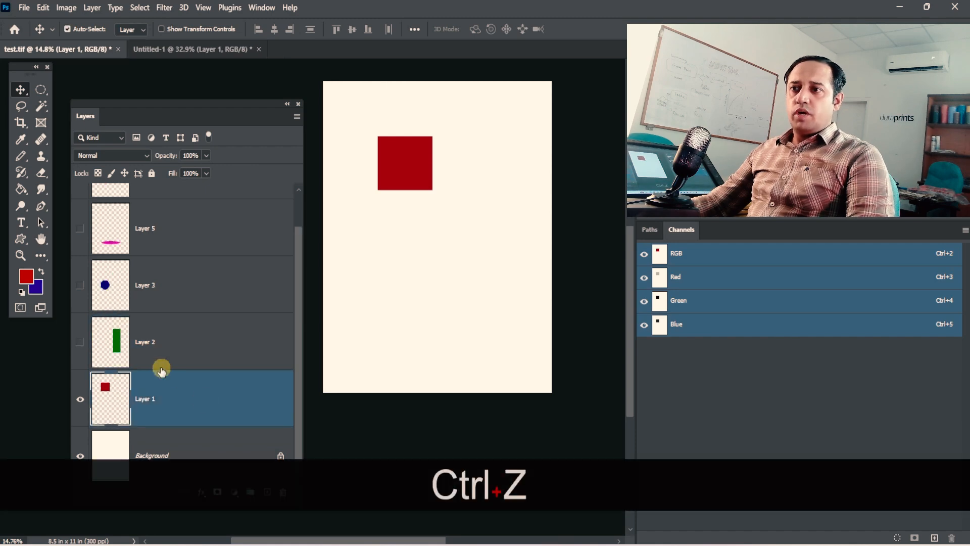
left_click_drag(130, 386, 267, 490)
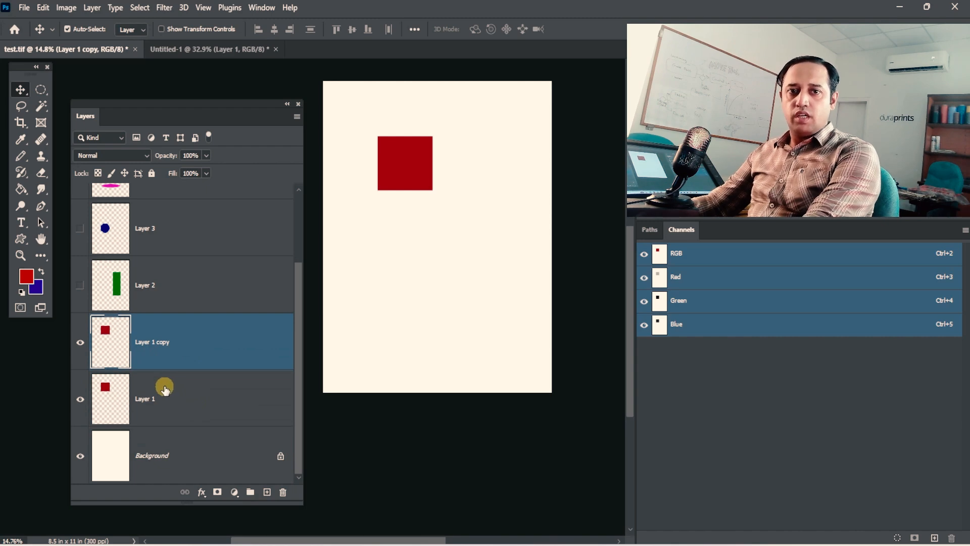
key("Delete")
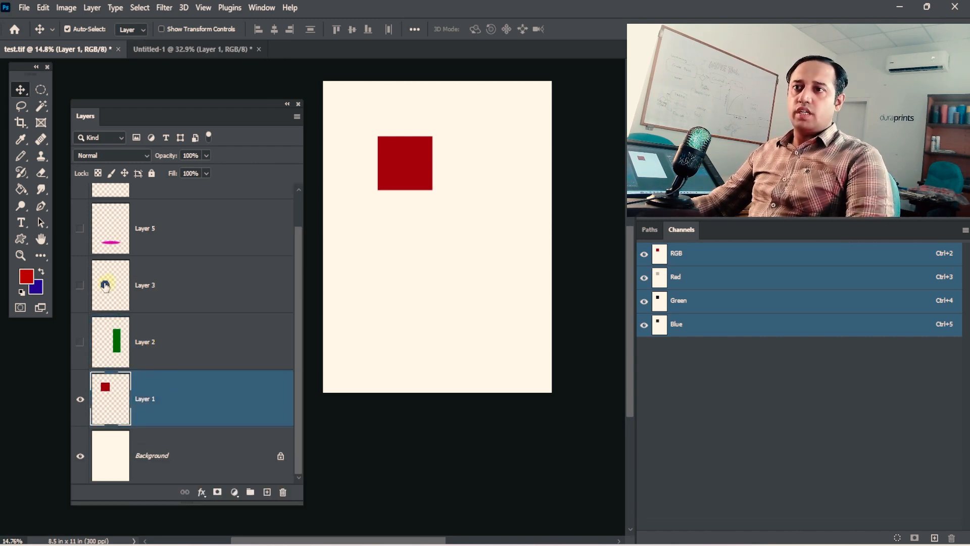
Show Layer 3 with the blue circle, hide Layer 1, and make Layer 3 the active layer
left_click(80, 285)
left_click(80, 399)
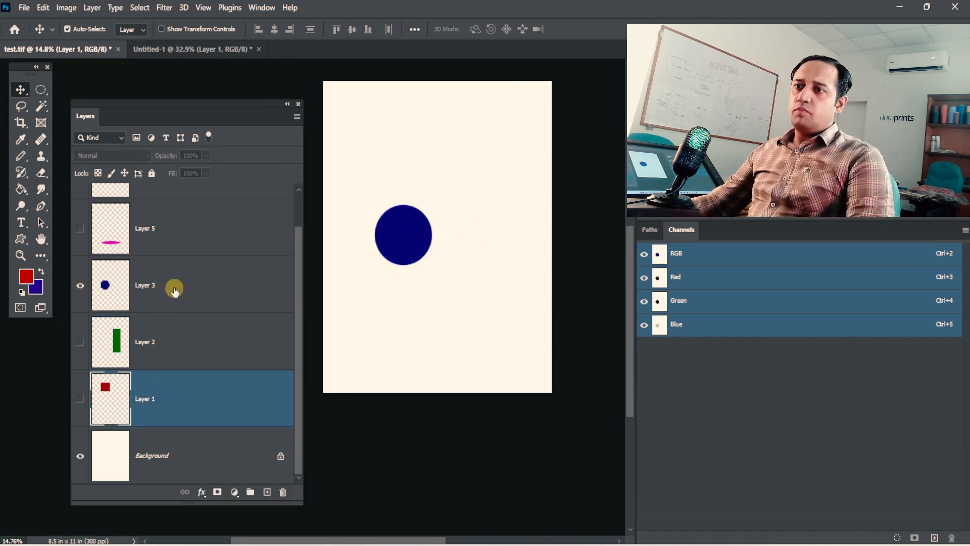
left_click(175, 285)
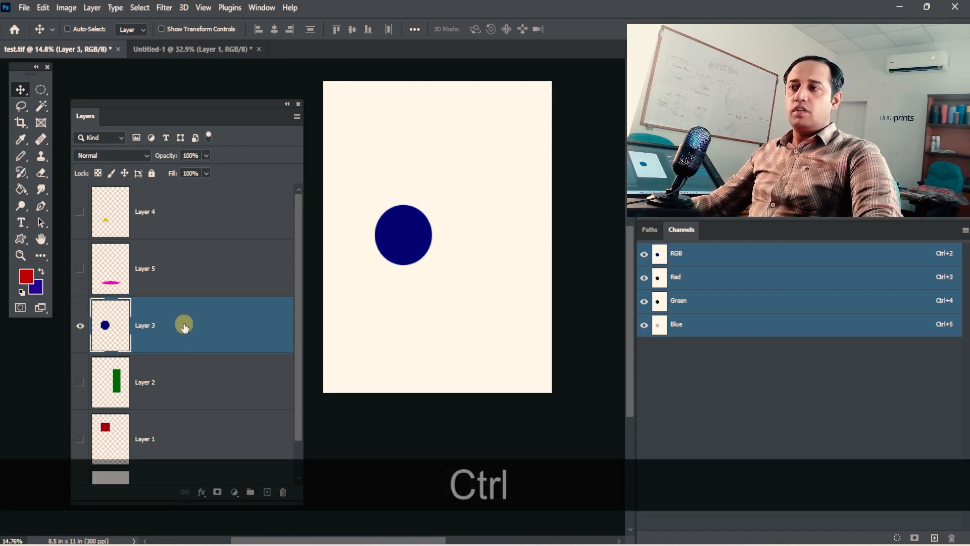
Duplicate Layer 3 twice and move the copied blue circles to the page's lower-right and upper-right areas
key("ctrl+j")
scroll(162, 275, "up", 2)
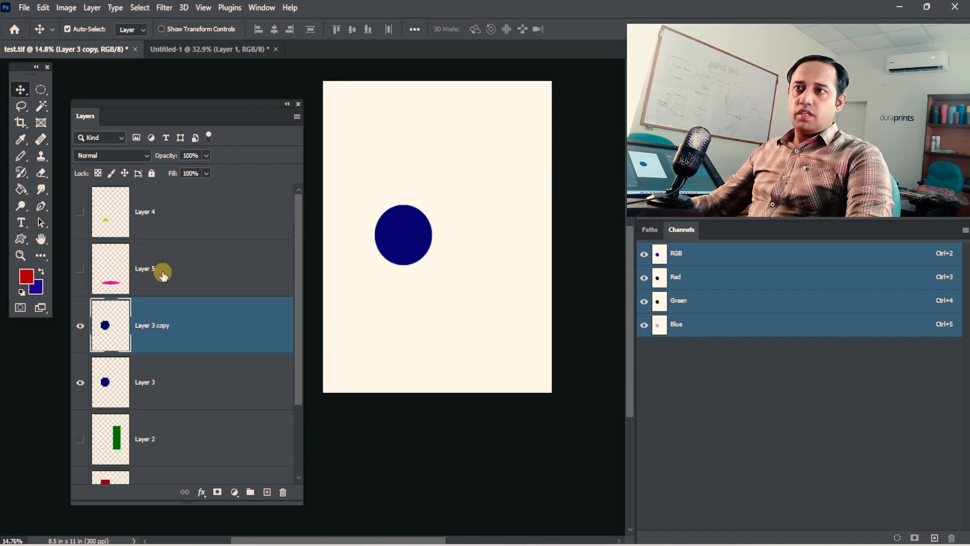
key("ctrl+j")
left_click_drag(410, 235, 505, 349)
left_click_drag(413, 225, 510, 125)
Duplicate the upper-right circle's layer and move the new circle to the page's lower-left area with Free Transform
key("ctrl+j")
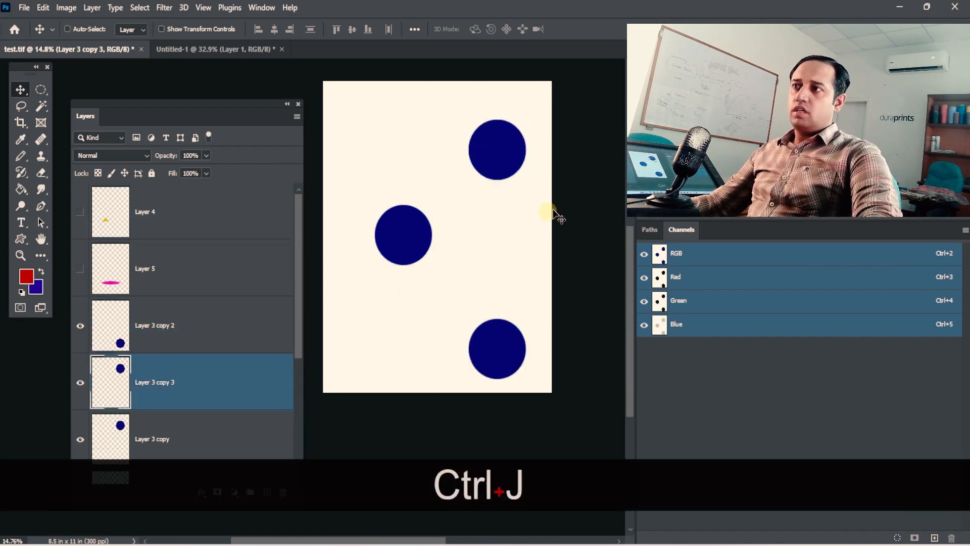
key("ctrl+t")
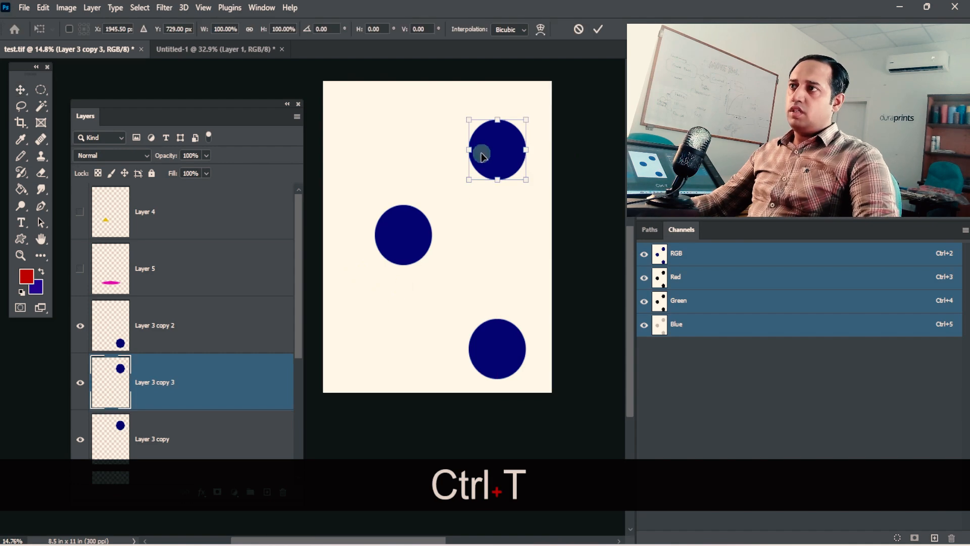
left_click_drag(489, 151, 412, 352)
key("Return")
scroll(219, 368, "down", 3)
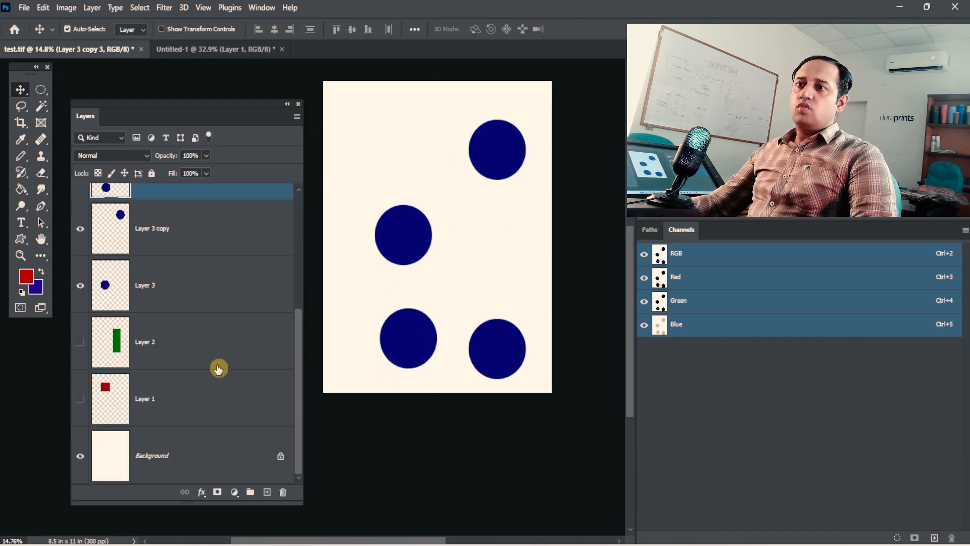
Select Layer 3 copy 2, Layer 3 copy 3 and Layer 3 copy together and delete them
scroll(212, 352, "up", 3)
left_click(212, 349)
left_click(193, 385, "shift")
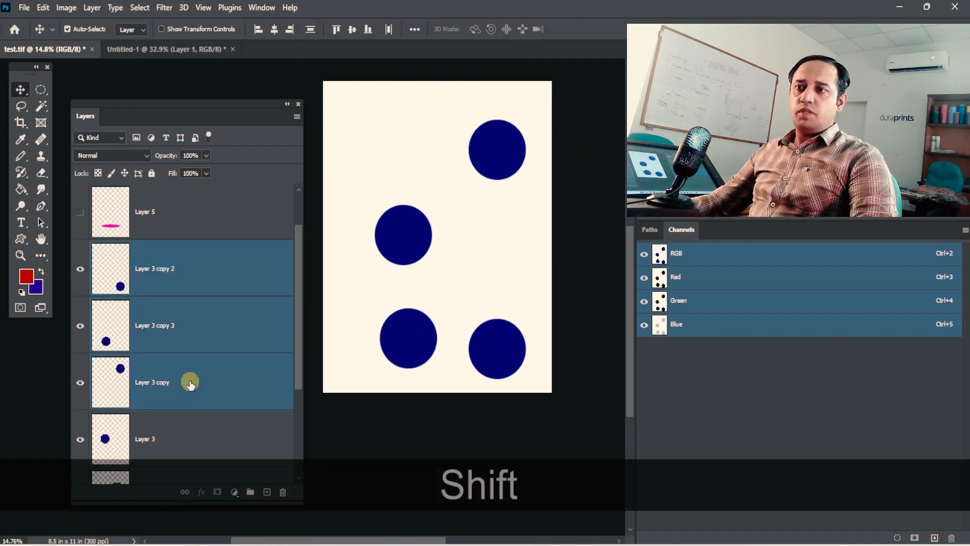
key("Delete")
Duplicate Layer 3 and undo it, duplicate it again using the Duplicate Layer command, and delete that copy
left_click_drag(163, 304, 266, 492)
key("ctrl+z")
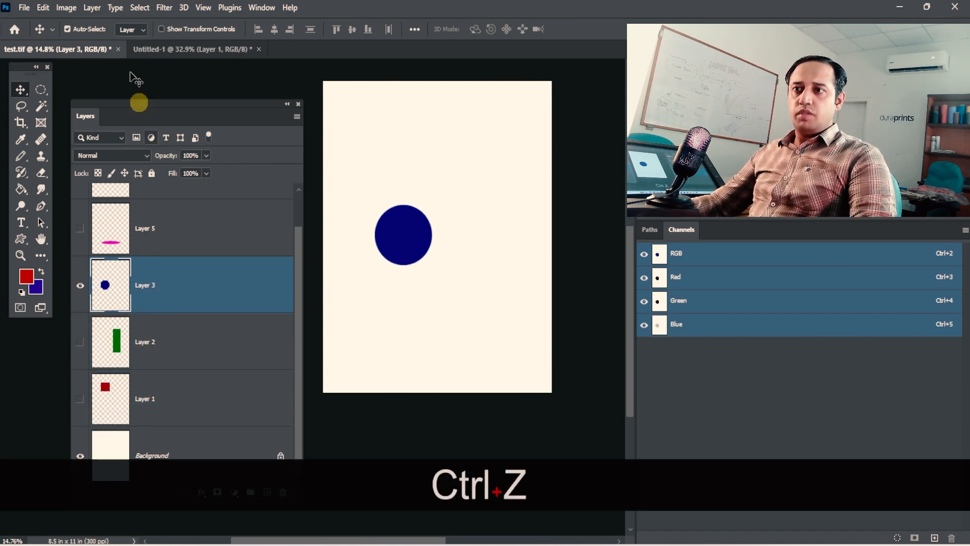
left_click(93, 8)
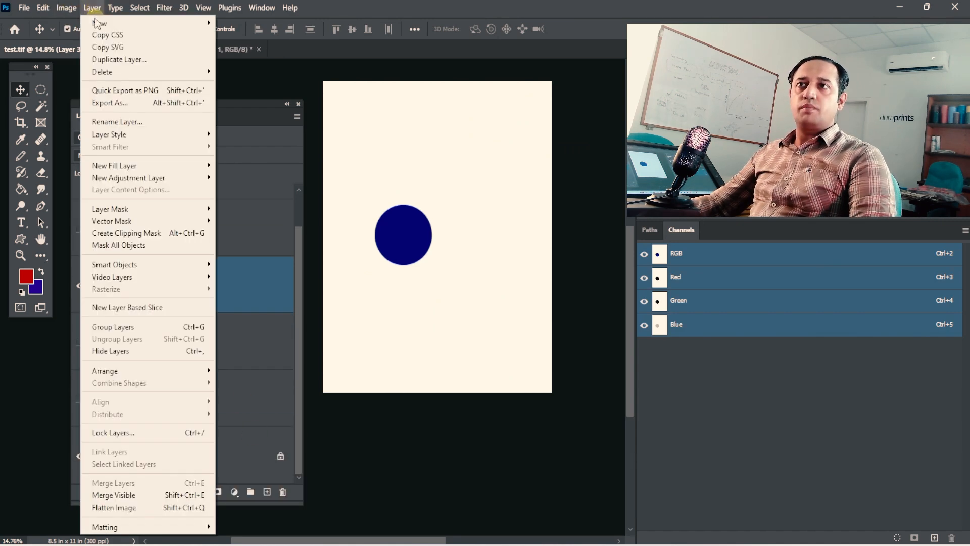
left_click(114, 60)
left_click(462, 189)
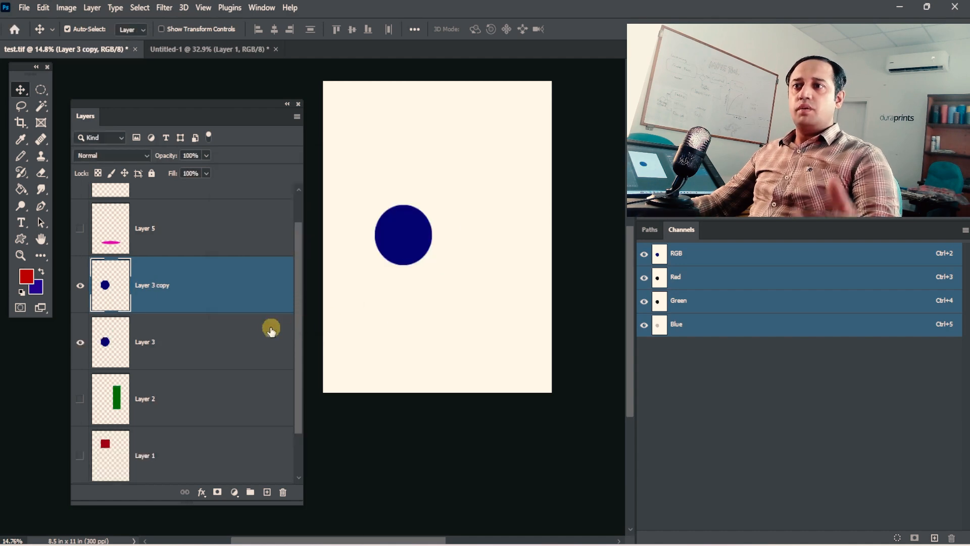
key("Delete")
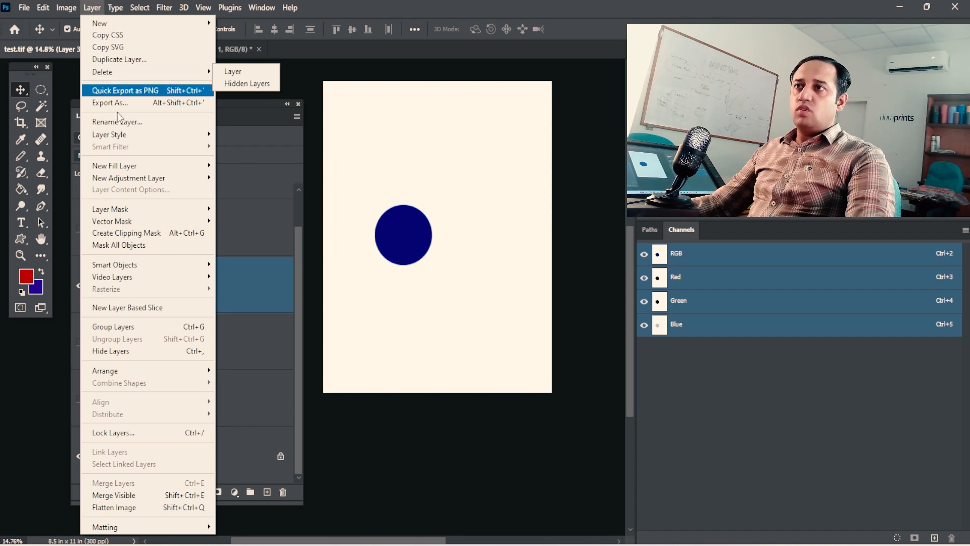
Delete Layer 3 with the Delete Layer command, confirming the deletion, and undo it
mouse_move(146, 76)
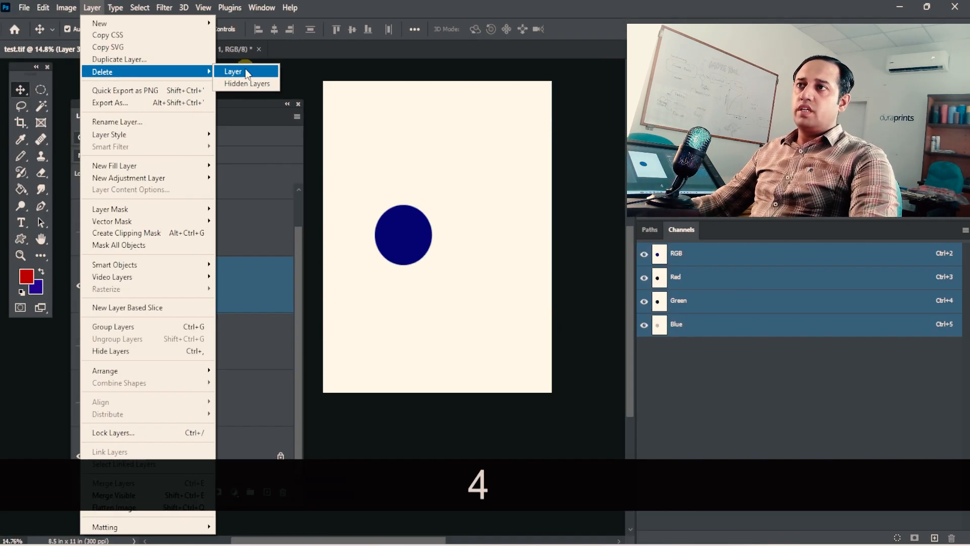
left_click(245, 71)
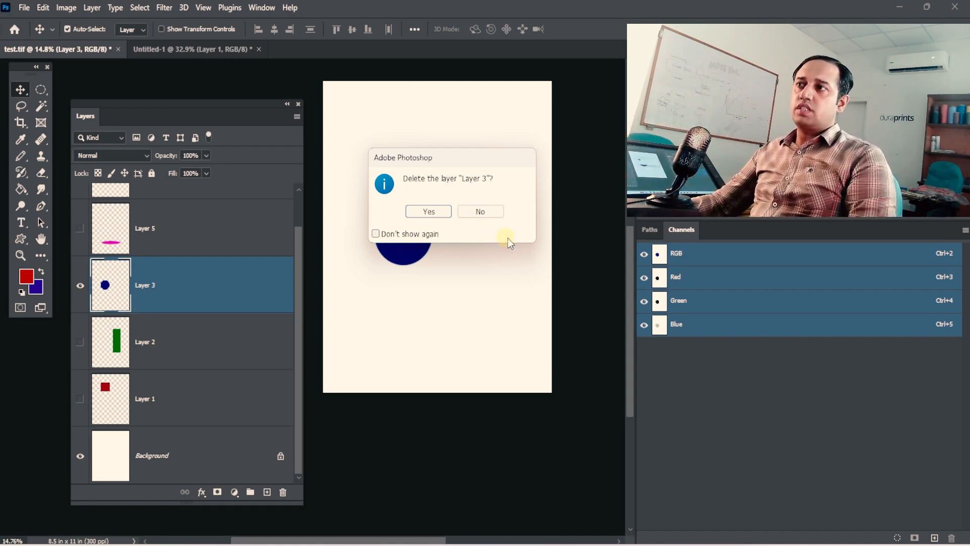
left_click(429, 212)
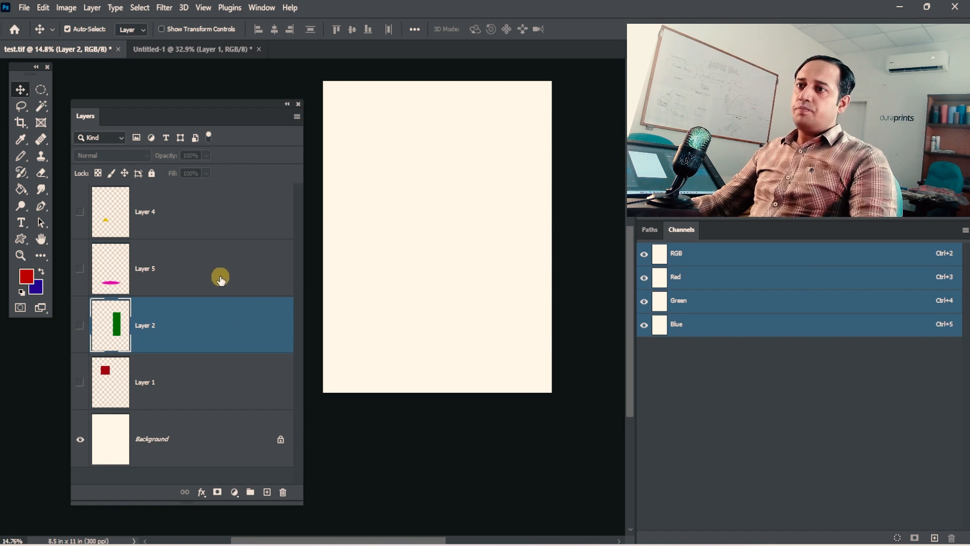
key("ctrl+z")
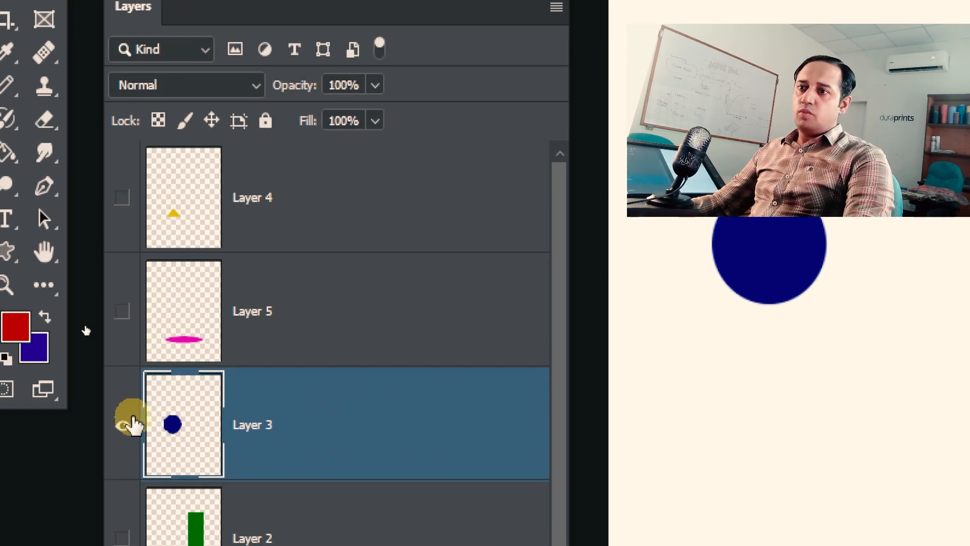
scroll(130, 429, "down", 1)
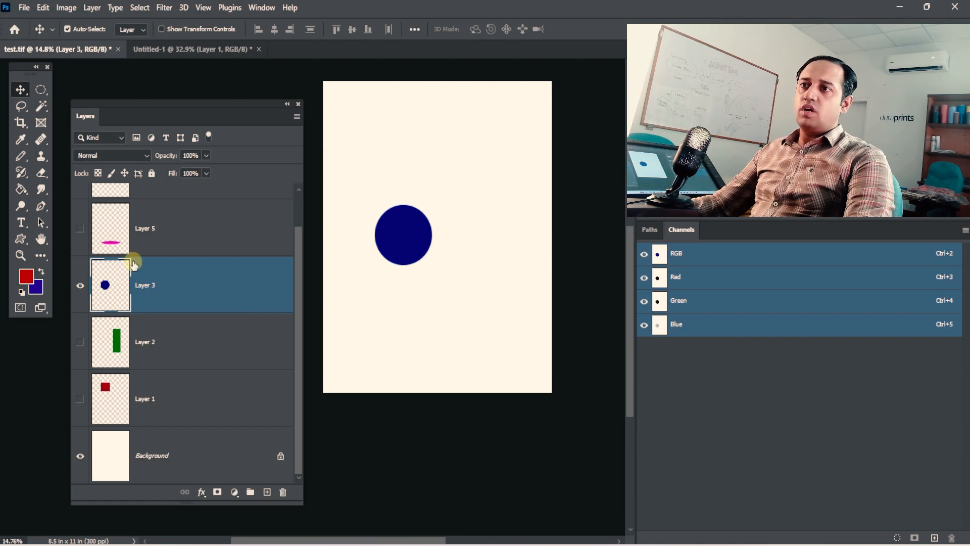
Delete all hidden layers with the Delete Hidden Layers command, confirming the deletion, and undo it
left_click(92, 7)
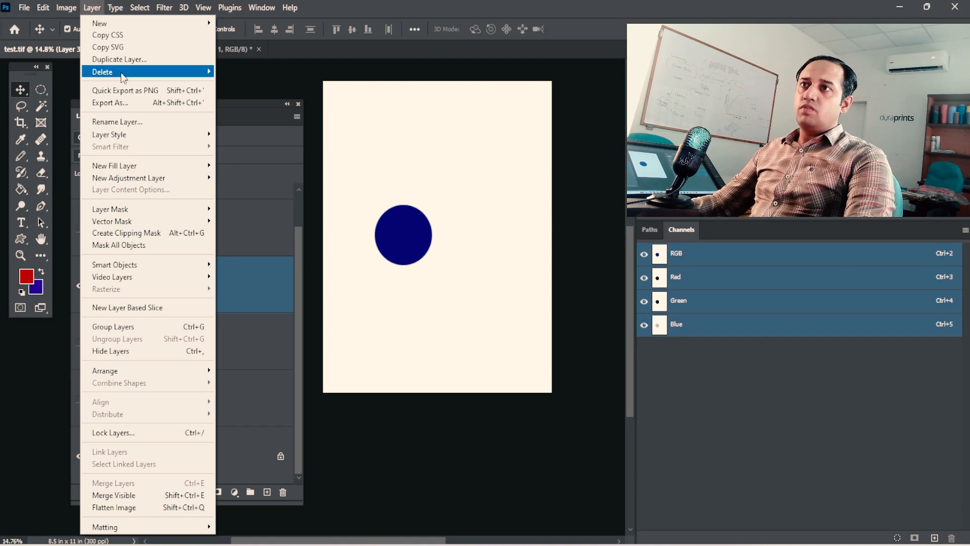
mouse_move(152, 72)
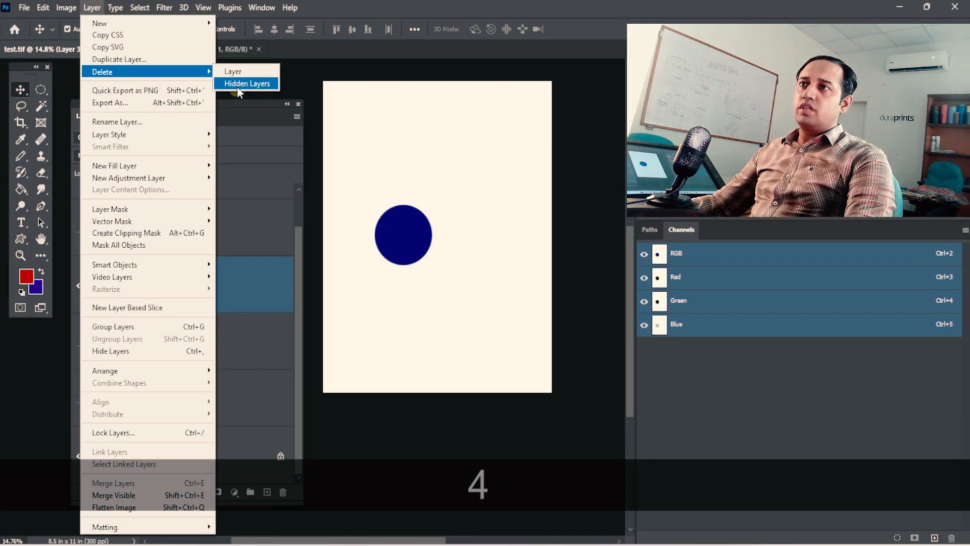
left_click(237, 86)
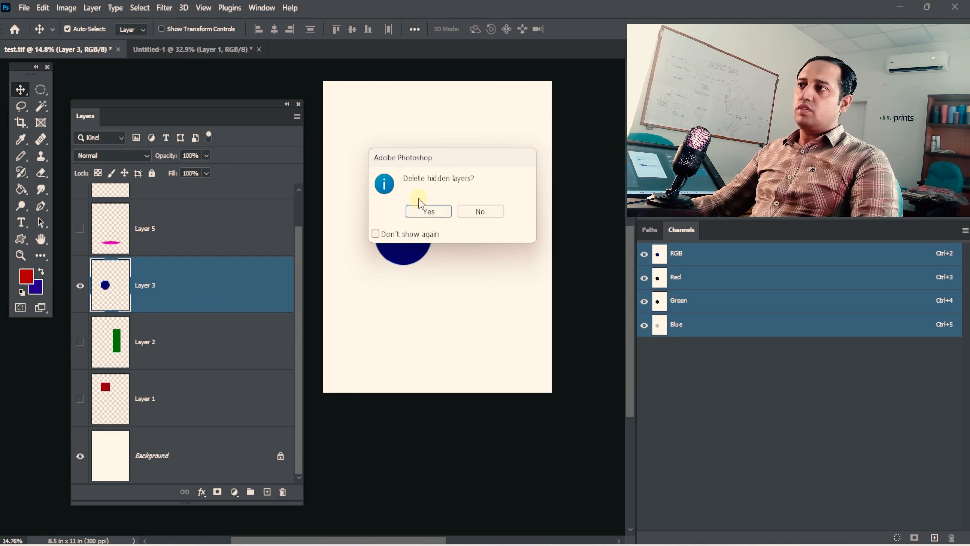
left_click(438, 212)
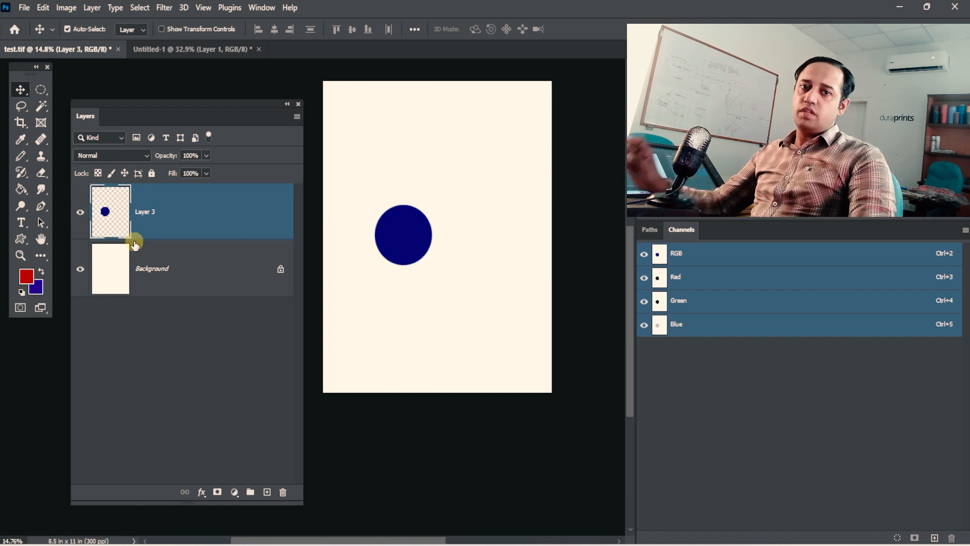
key("ctrl")
key("ctrl+z")
scroll(182, 310, "down", 1)
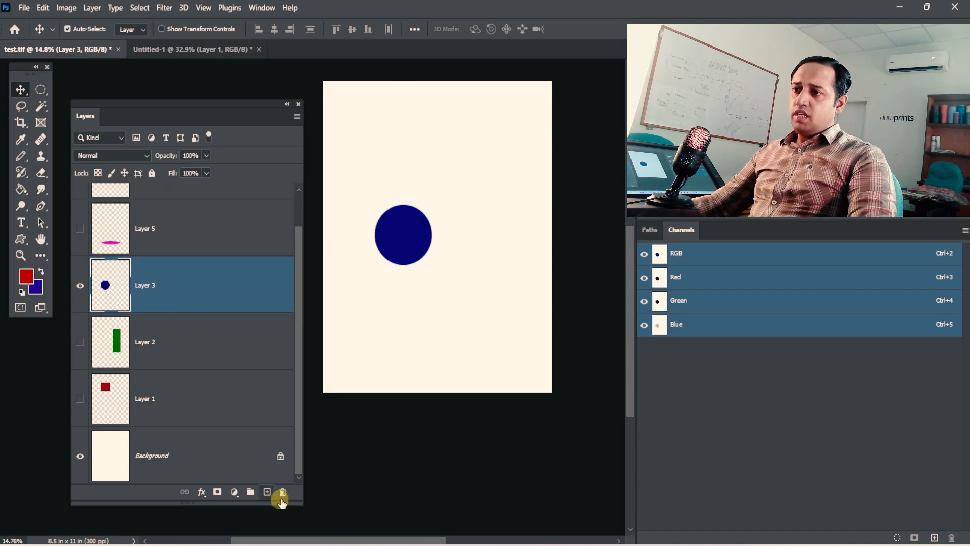
Delete Layer 3 with the trash and again with the keyboard, undoing each deletion
left_click_drag(154, 305, 284, 497)
key("ctrl+z")
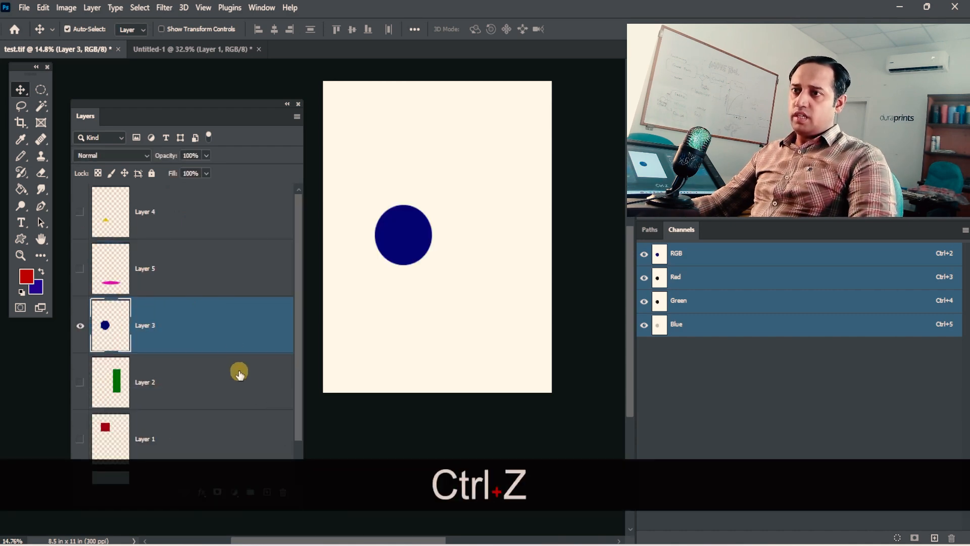
key("Delete")
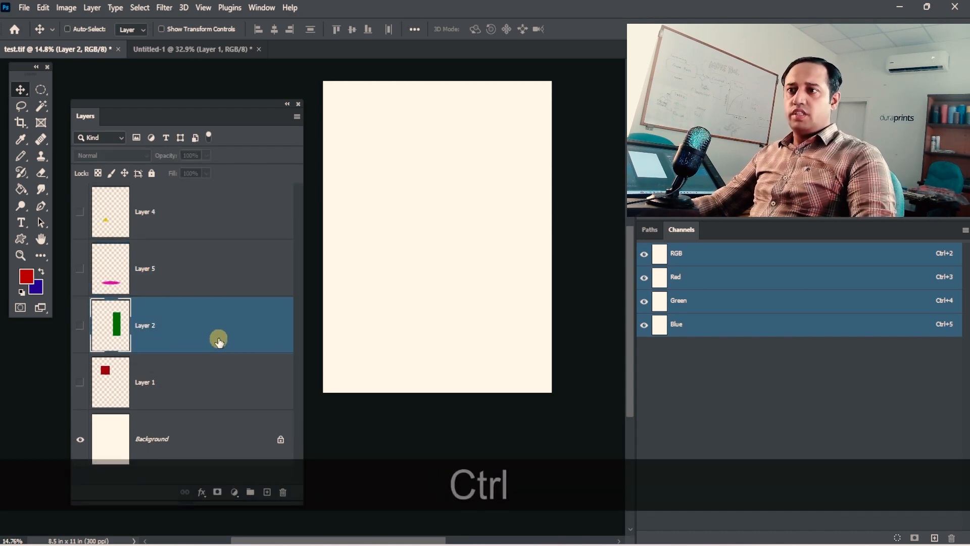
key("ctrl+z")
Show Layer 2, Layer 1 and Layer 5, and select Layer 5 with the magenta ellipse
left_click_drag(77, 352, 79, 402)
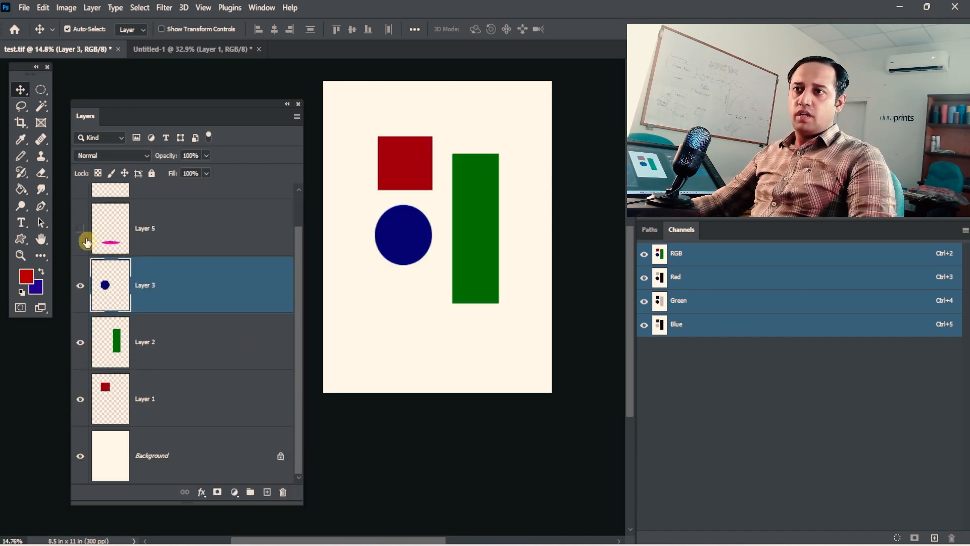
left_click(80, 230)
left_click(176, 231)
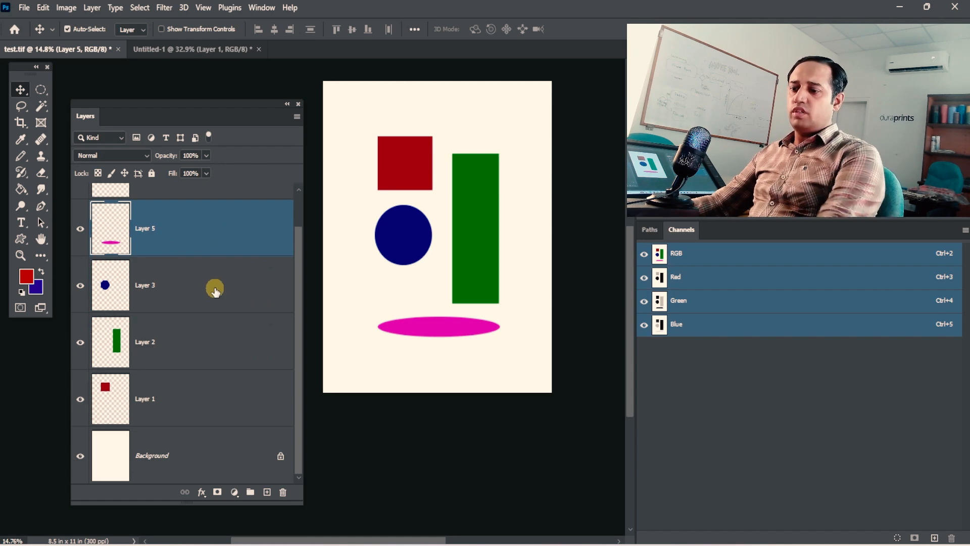
Delete Layer 5, undo the deletion, and delete the layer again using the trash
key("Delete")
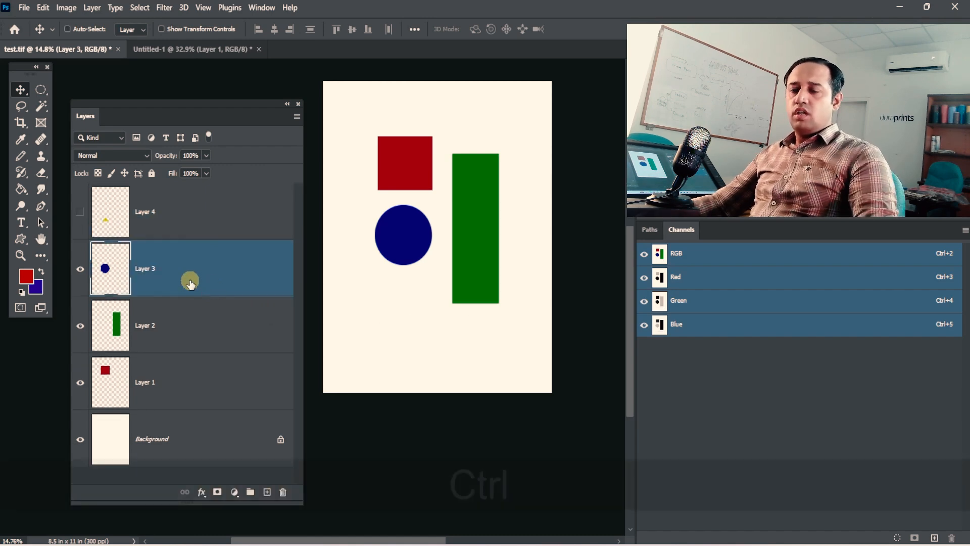
key("ctrl+z")
scroll(184, 320, "down", 1)
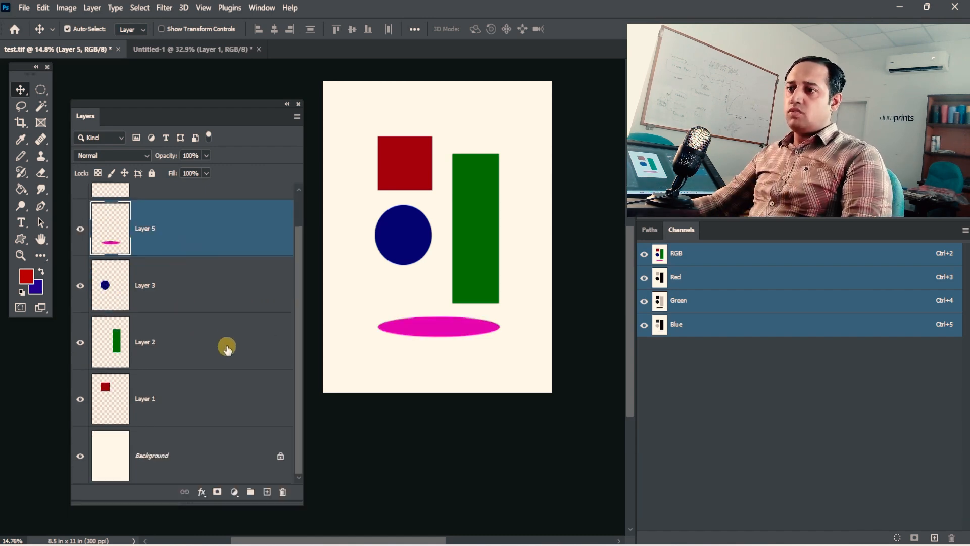
left_click_drag(188, 227, 283, 492)
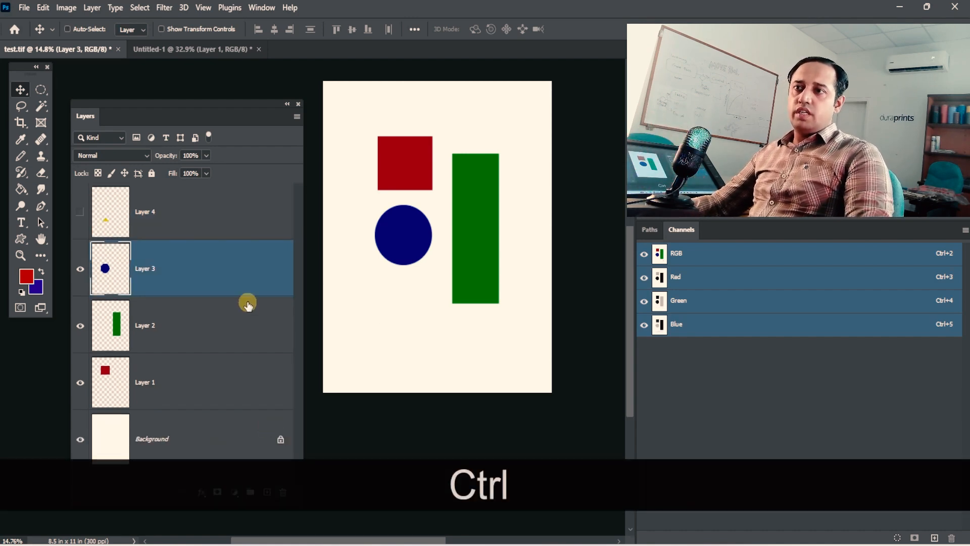
Undo the deletion of Layer 5 and review the commands for deleting layers
key("ctrl+z")
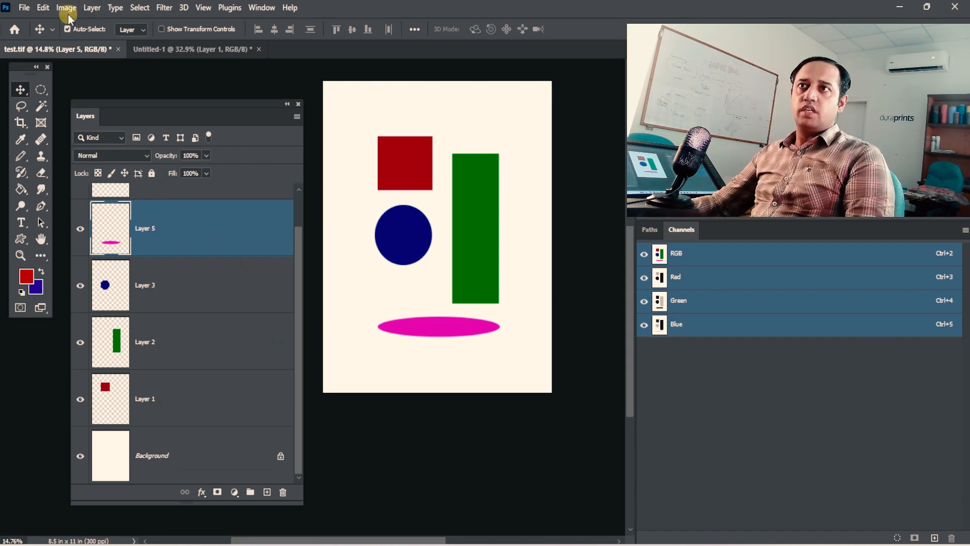
left_click(92, 7)
mouse_move(114, 77)
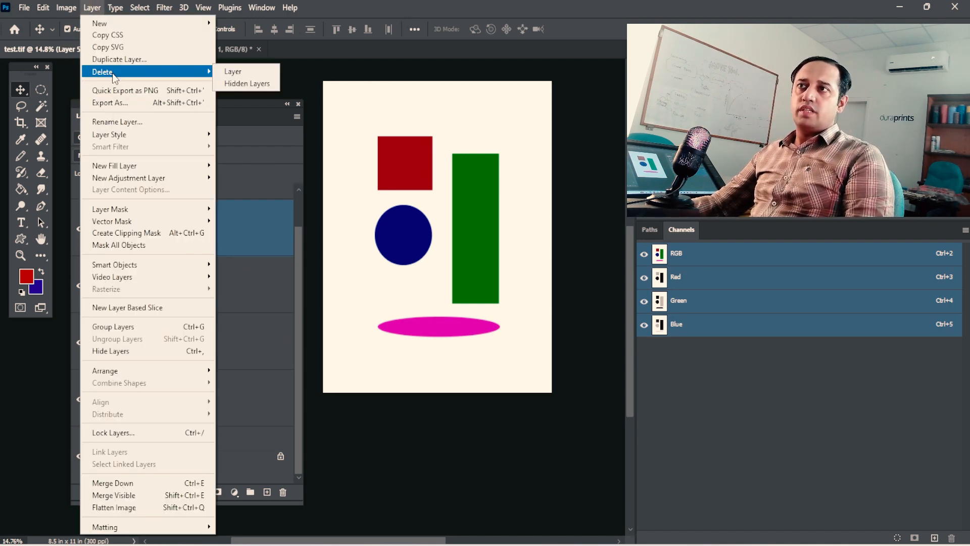
left_click(441, 51)
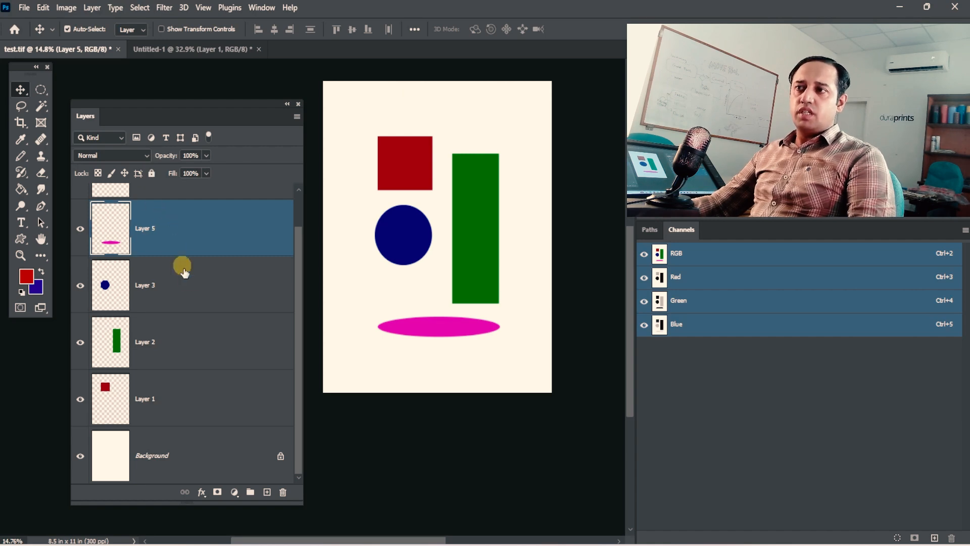
Reposition the red square, green rectangle and blue circle on the canvas, and show Layer 4 with the yellow triangle
left_click_drag(421, 172, 387, 277)
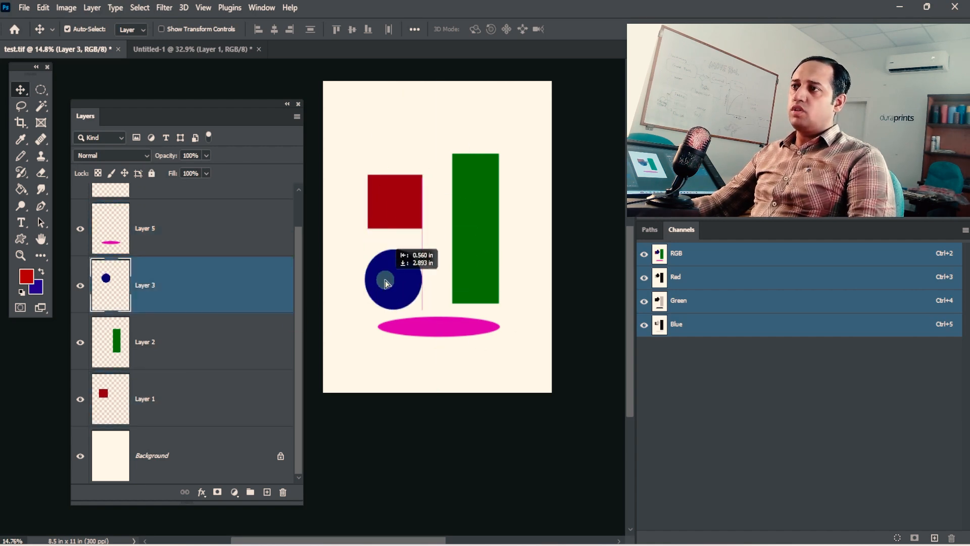
left_click_drag(390, 208, 399, 163)
left_click_drag(453, 232, 473, 190)
left_click_drag(404, 256, 414, 225)
scroll(243, 268, "up", 1)
left_click(80, 212)
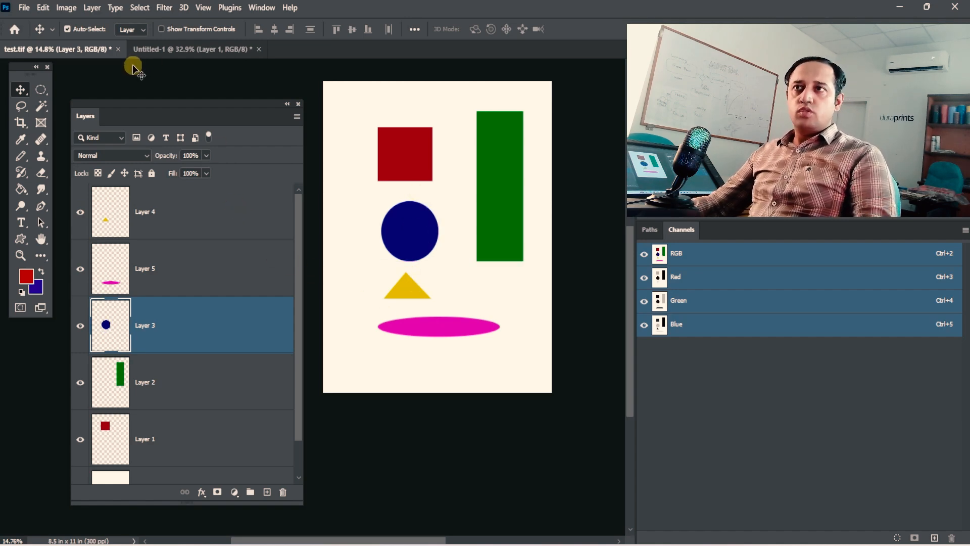
Rename Layer 3 as "blue circle" with the Rename Layer command
left_click(93, 8)
left_click(264, 307)
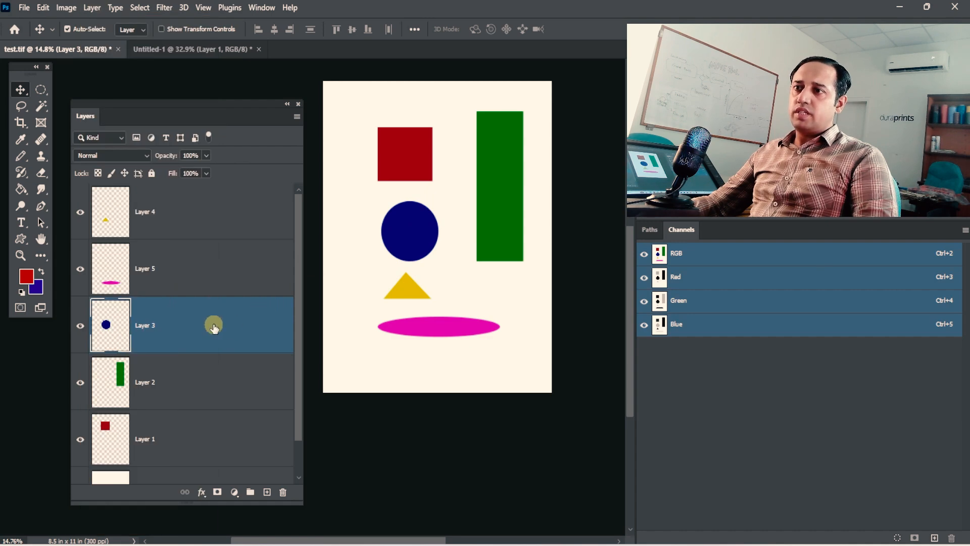
left_click(96, 10)
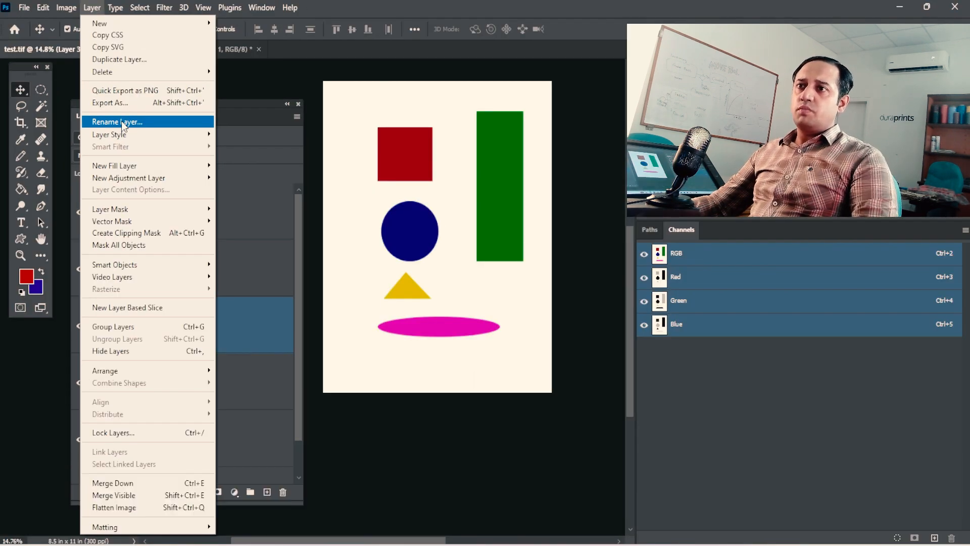
left_click(124, 125)
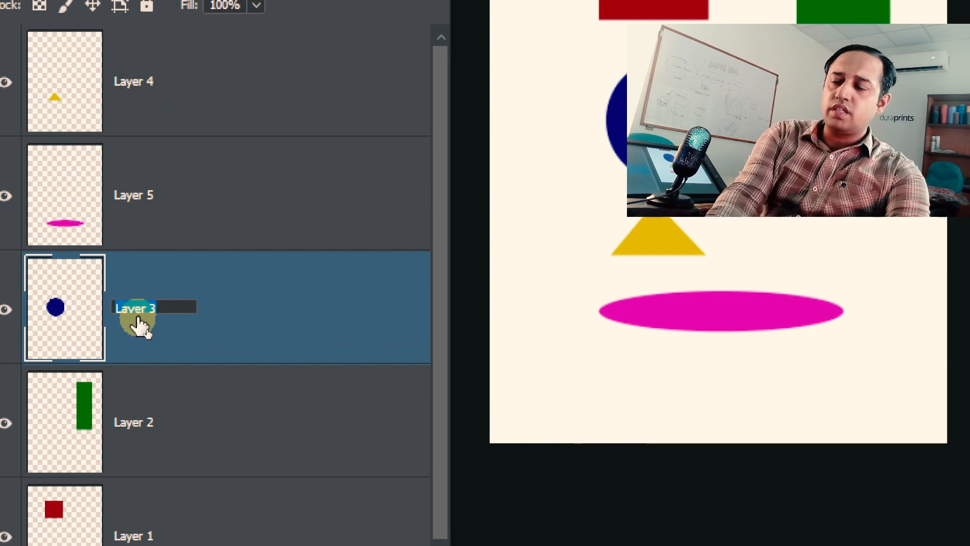
type("blue circle")
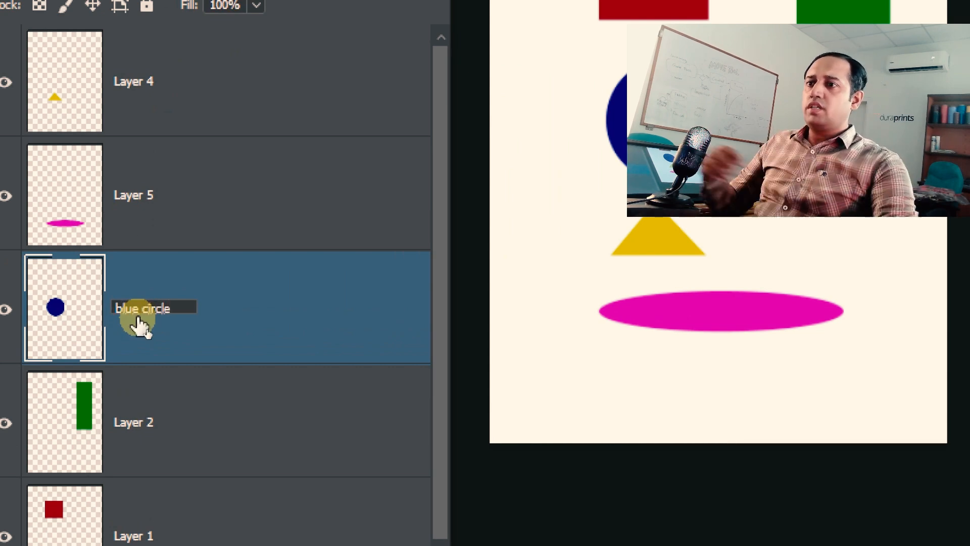
left_click(321, 347)
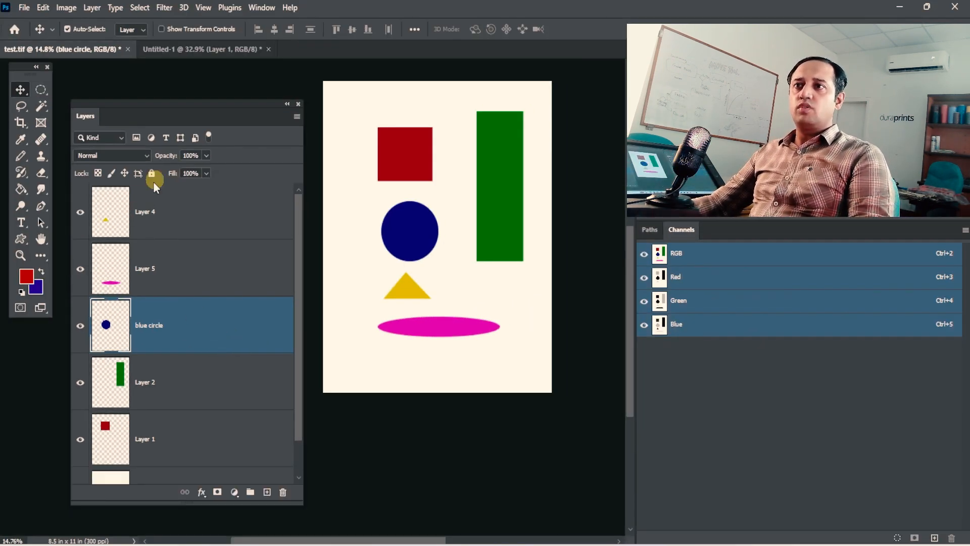
Examine the layer filter types and the layer commands around Rename Layer and Layer Style
left_click(124, 138)
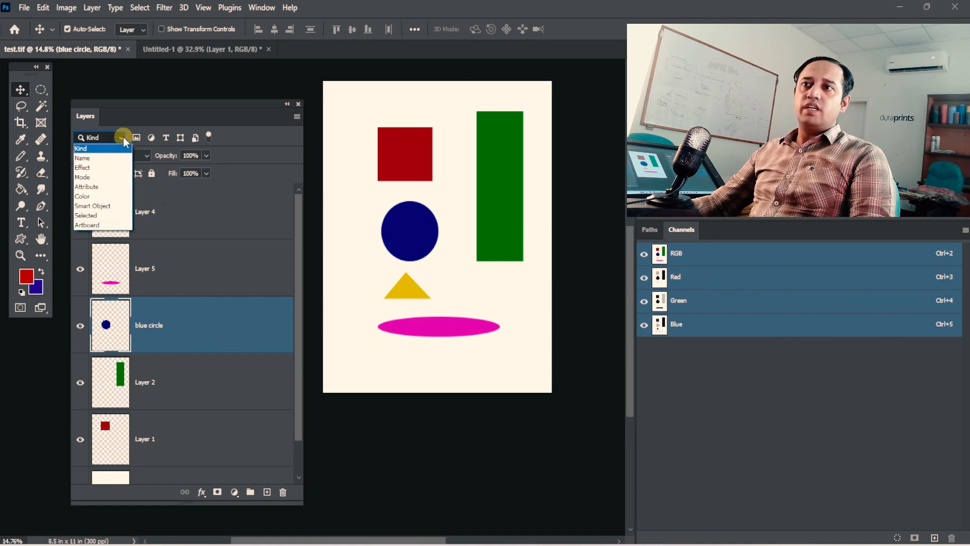
left_click(123, 138)
left_click(100, 138)
left_click(101, 137)
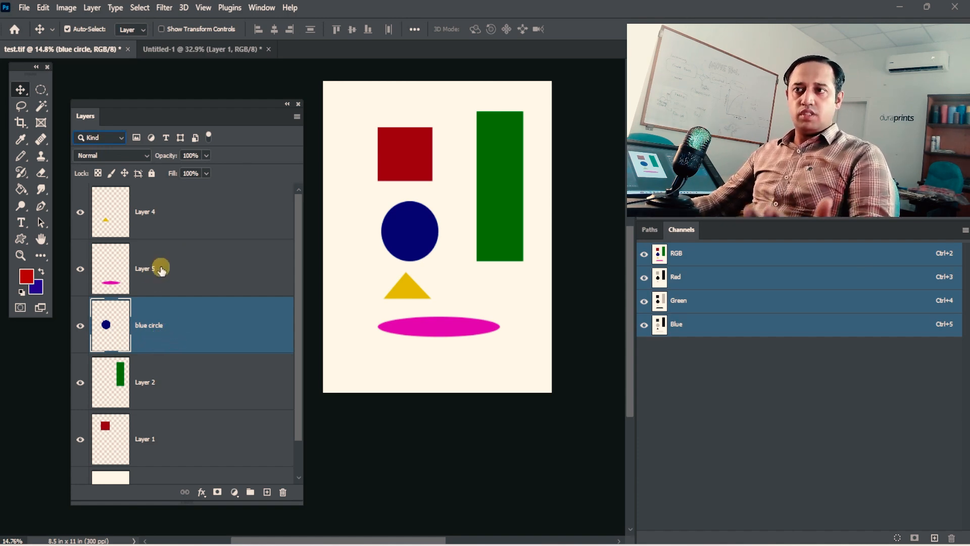
left_click(92, 8)
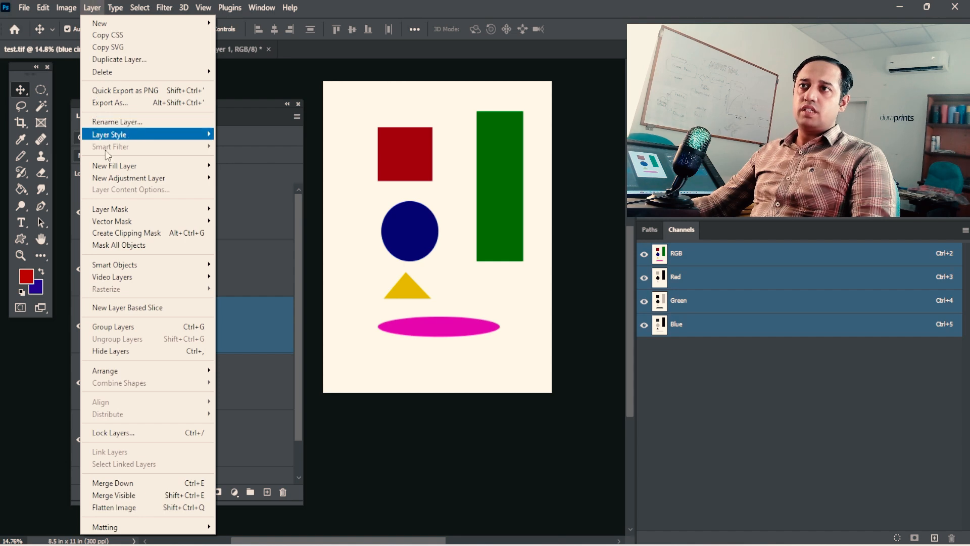
mouse_move(116, 169)
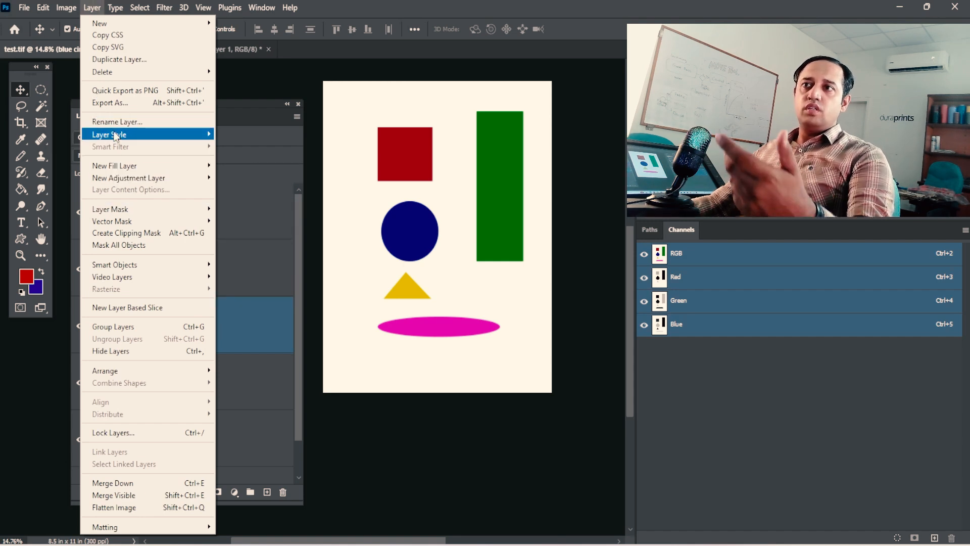
mouse_move(116, 136)
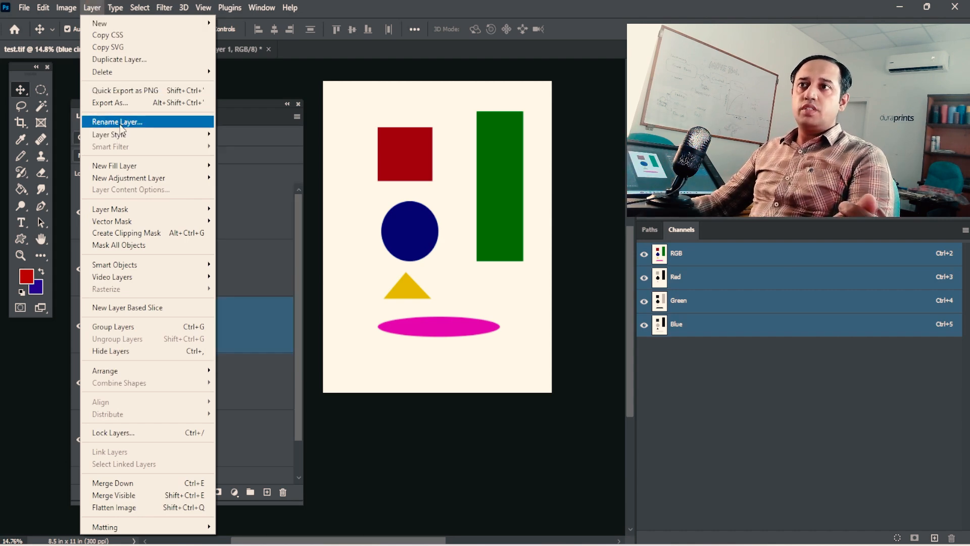
left_click(332, 28)
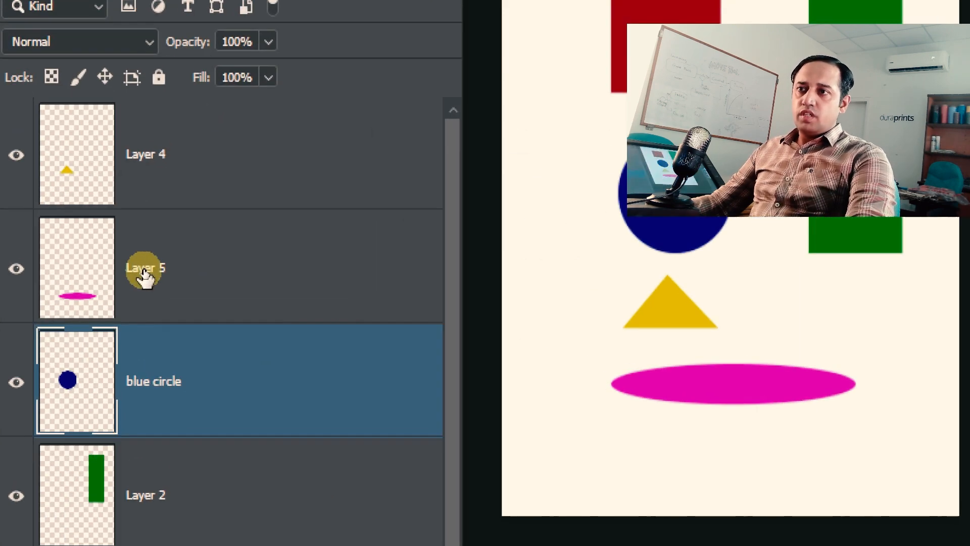
Rename Layer 5, which holds the magenta ellipse, as "pink\" directly in the layer list
left_click(144, 270)
double_click(144, 270)
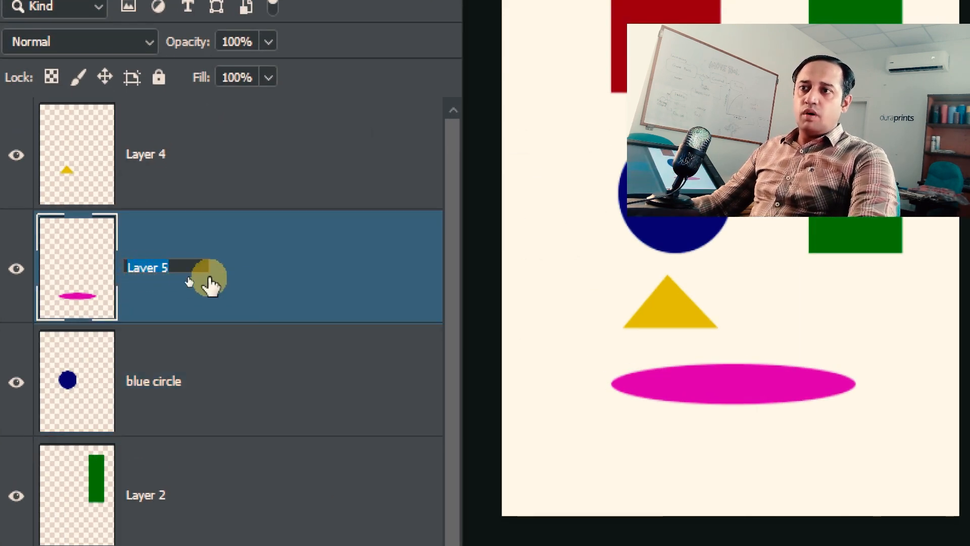
type("p")
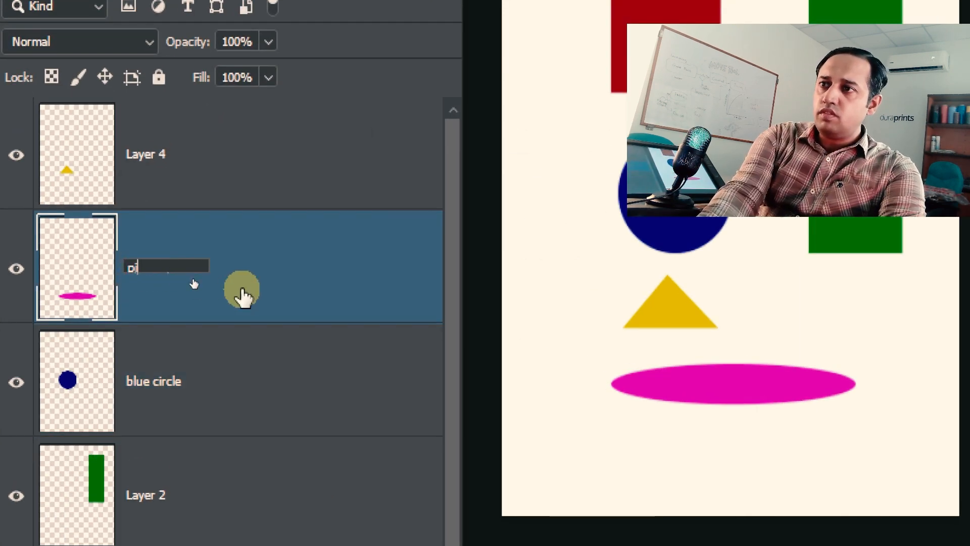
type("ink\\")
key("Return")
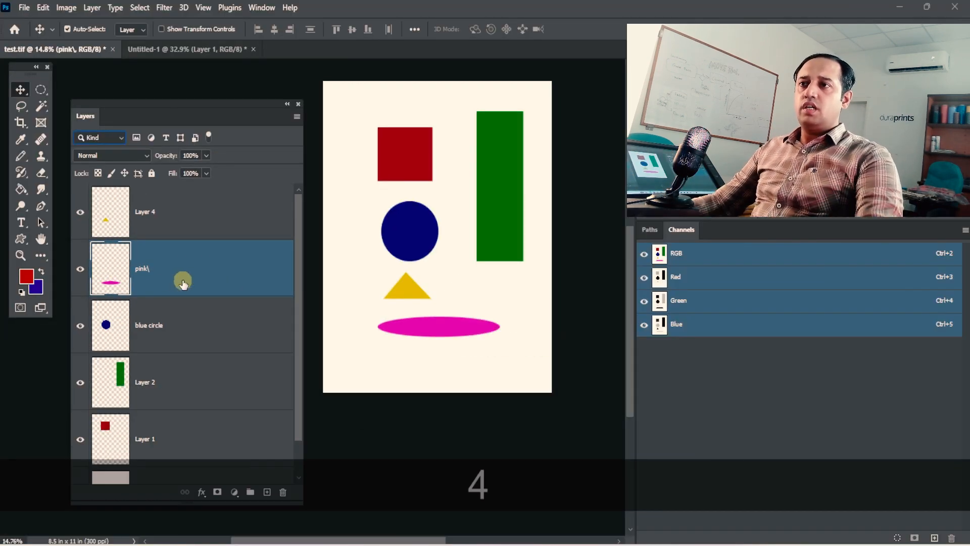
Rename Layer 4, which holds the yellow shape, as "triangle" directly in the layer list
double_click(150, 215)
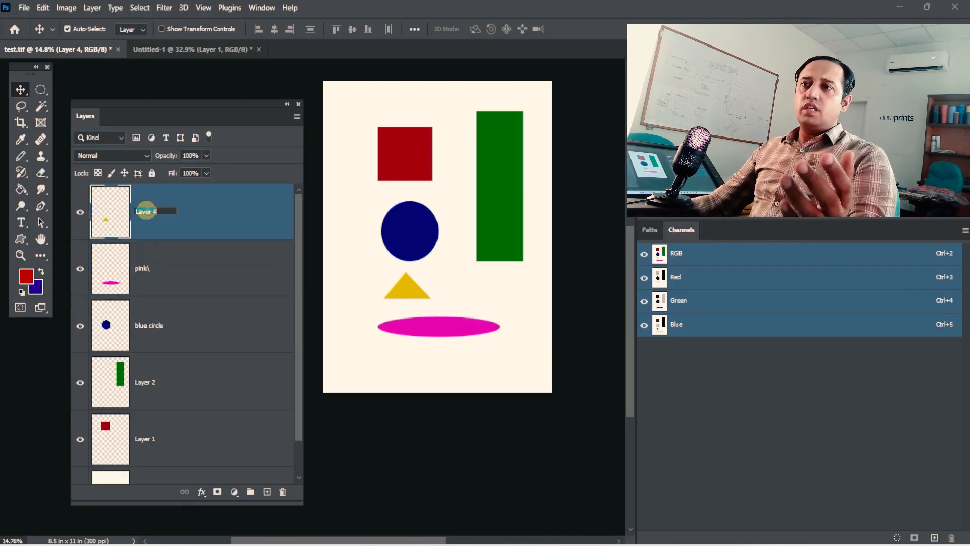
type("tria")
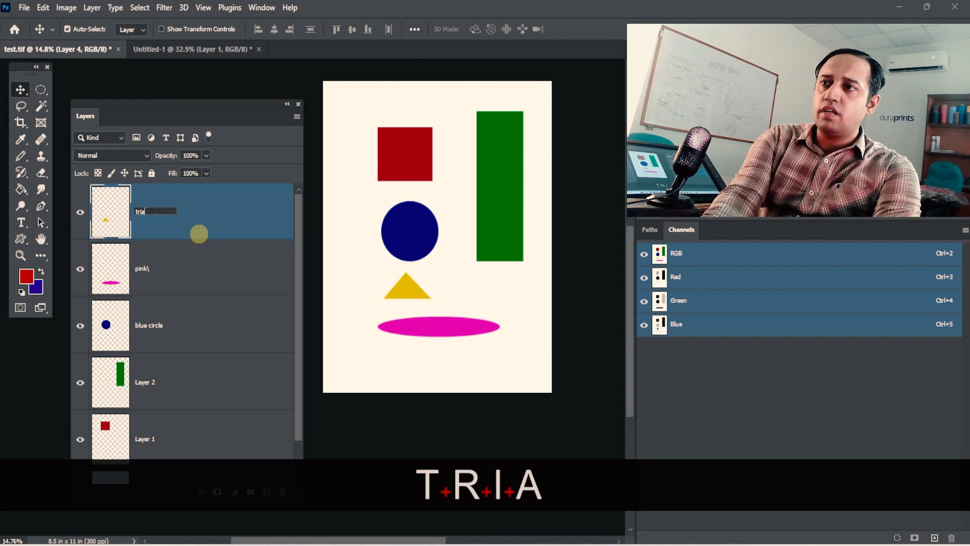
type("ngle")
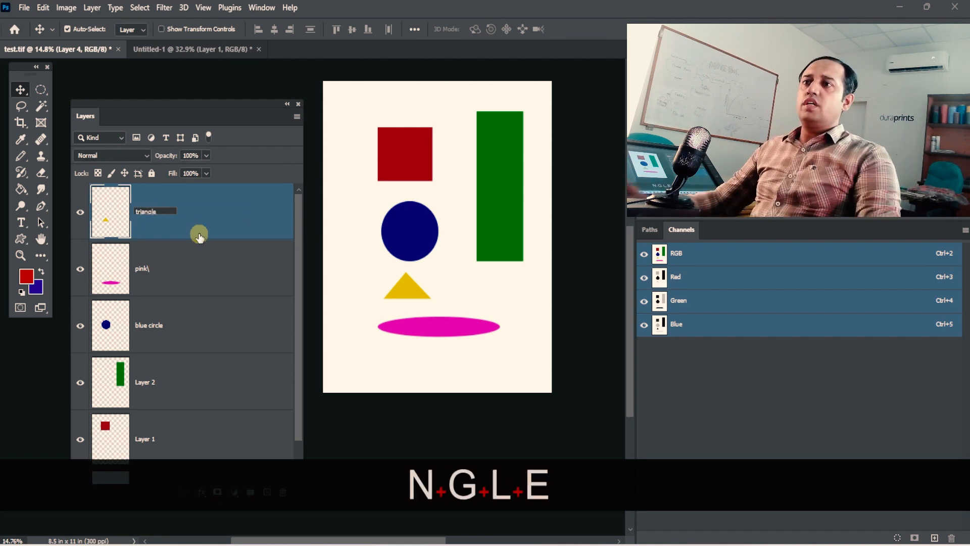
left_click(199, 237)
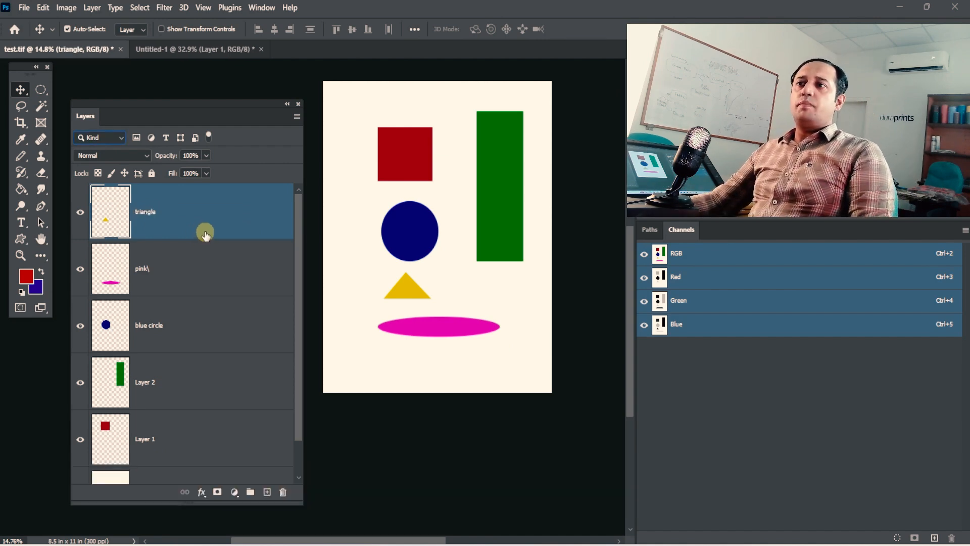
Select the pink\ layer, and hide and show the triangle, pink\, blue circle and Layer 2 layers one after another
left_click(92, 8)
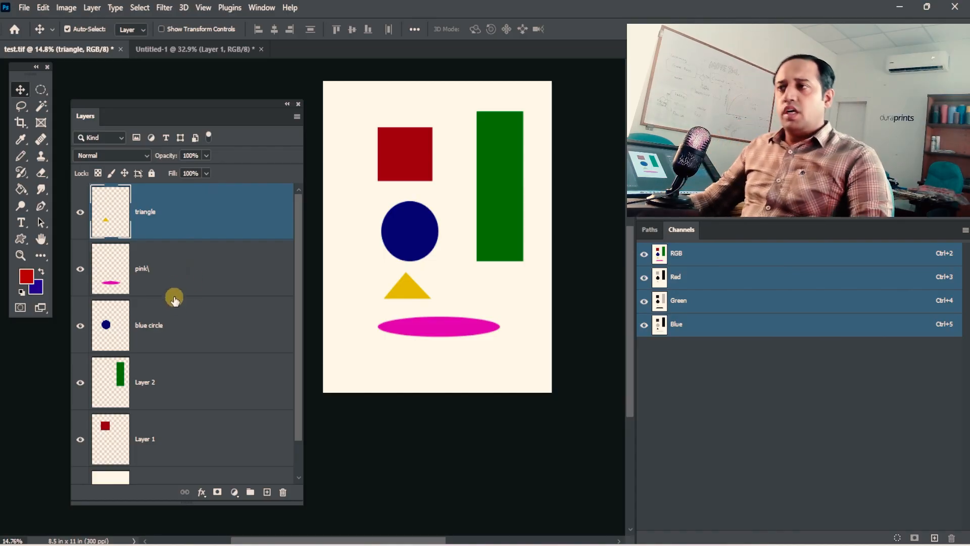
left_click(125, 282)
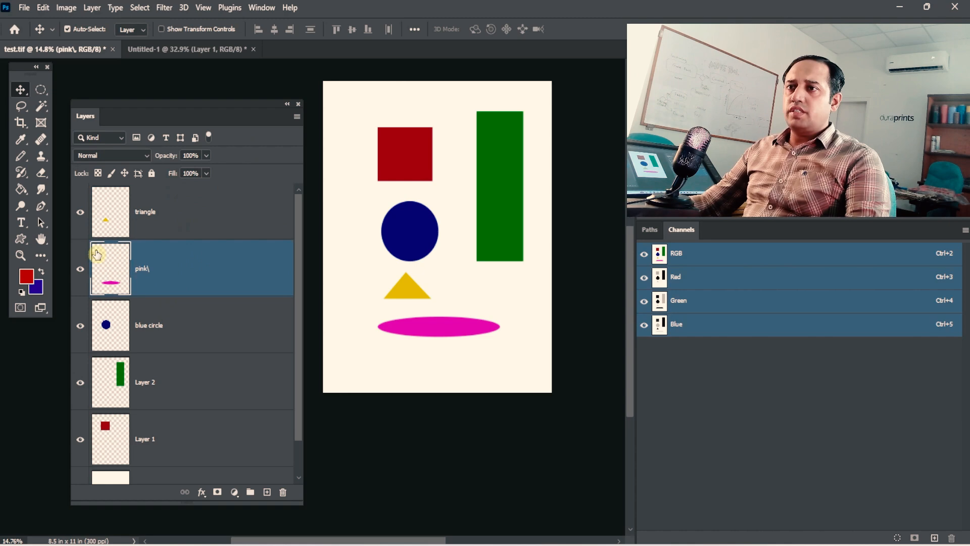
left_click(86, 215)
left_click(81, 267)
left_click(81, 268)
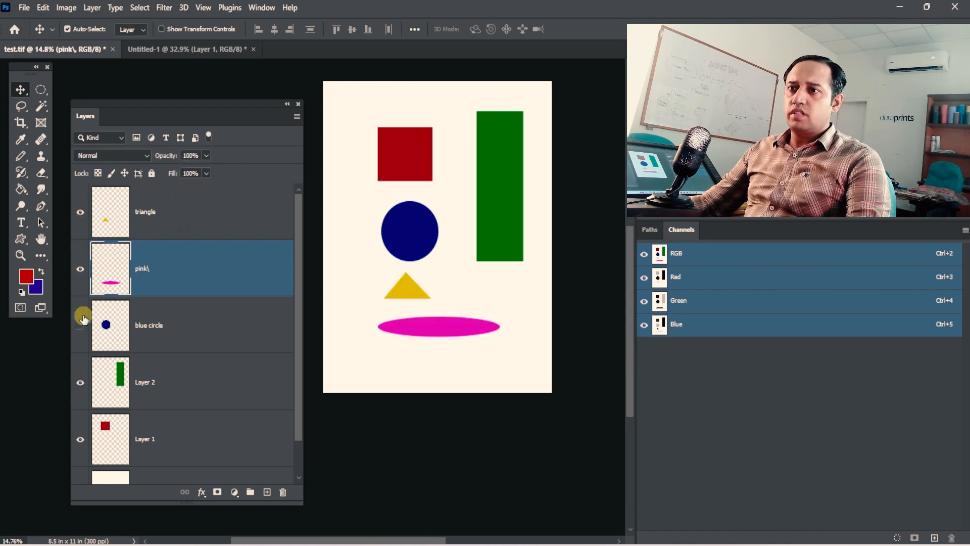
left_click(79, 325)
left_click(80, 325)
left_click(81, 382)
left_click(81, 382)
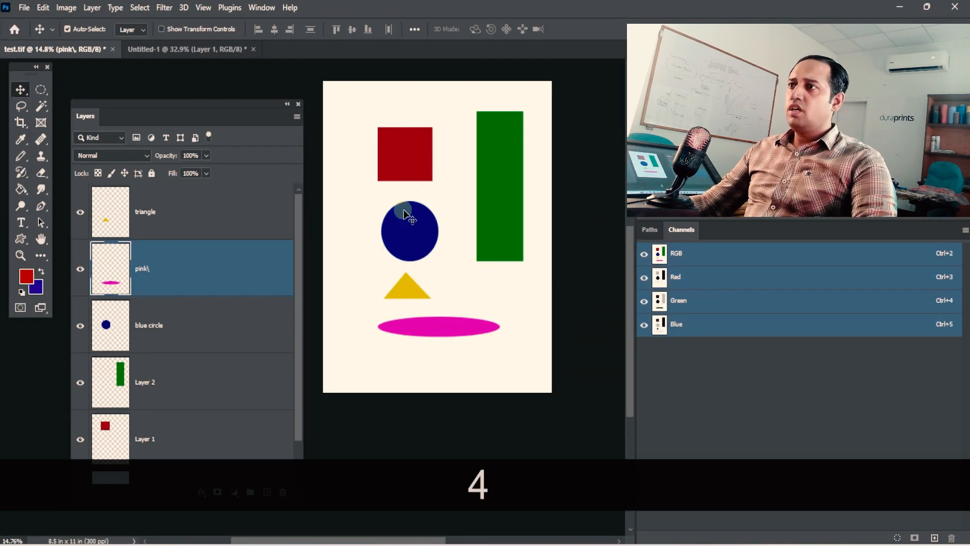
Reposition the blue circle, green rectangle and magenta ellipse individually on the canvas, shifting the ellipse down and to the left
left_click_drag(404, 213, 378, 244)
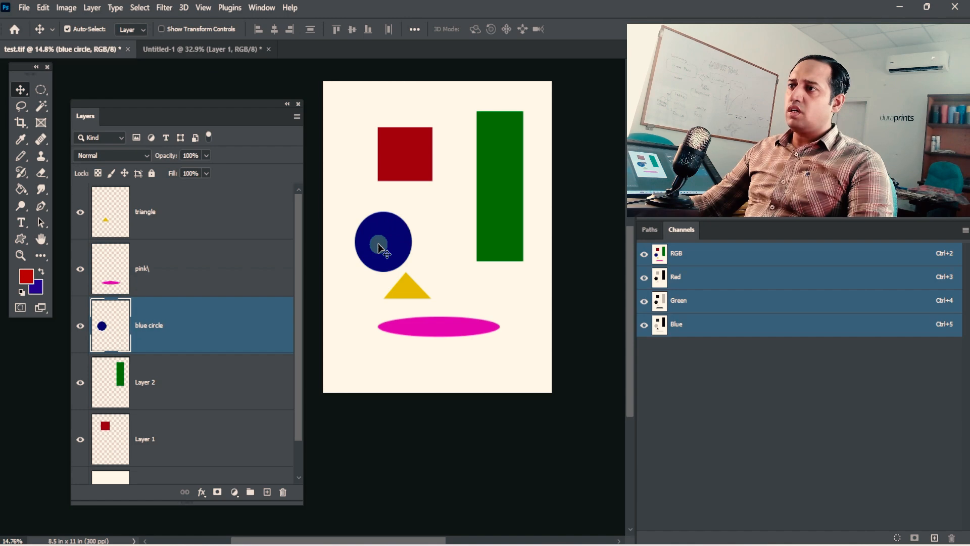
left_click(394, 159)
left_click(487, 190)
left_click(506, 224)
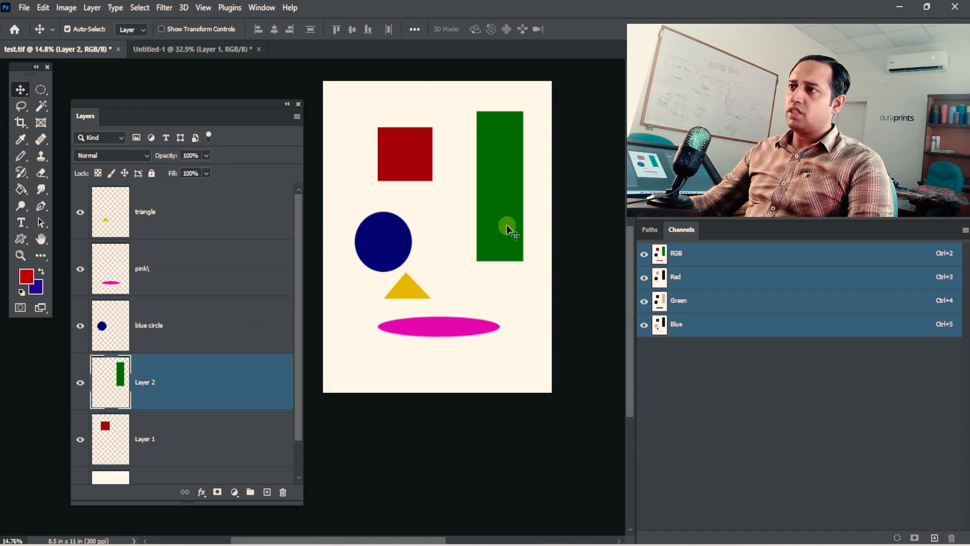
left_click_drag(507, 226, 477, 252)
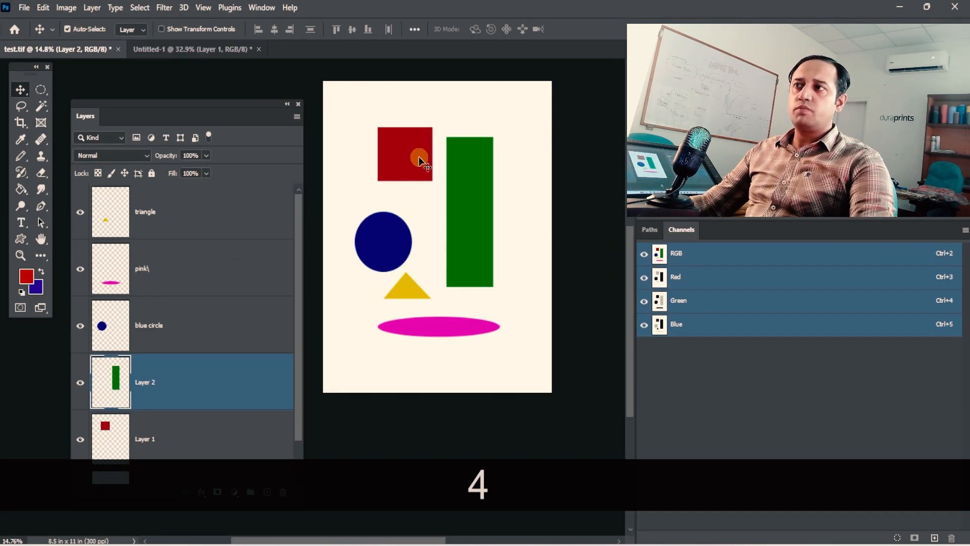
left_click_drag(473, 231, 501, 201)
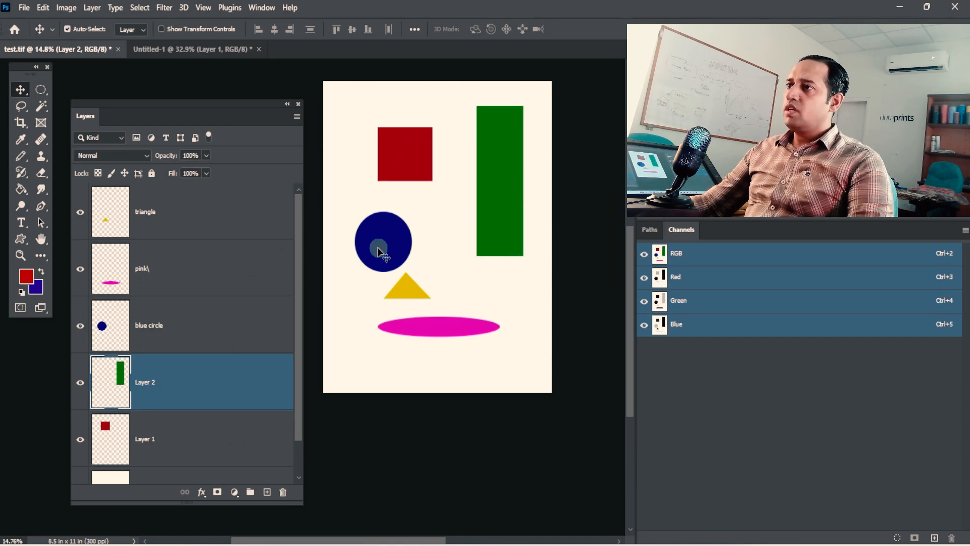
left_click_drag(379, 249, 399, 235)
left_click_drag(444, 334, 420, 356)
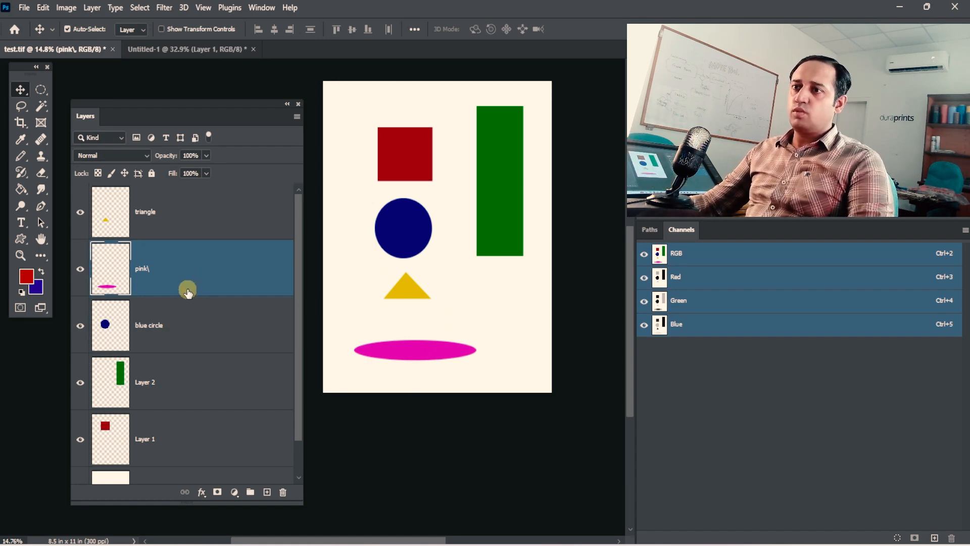
Link the triangle, pink\ and blue circle layers together
left_click(179, 224)
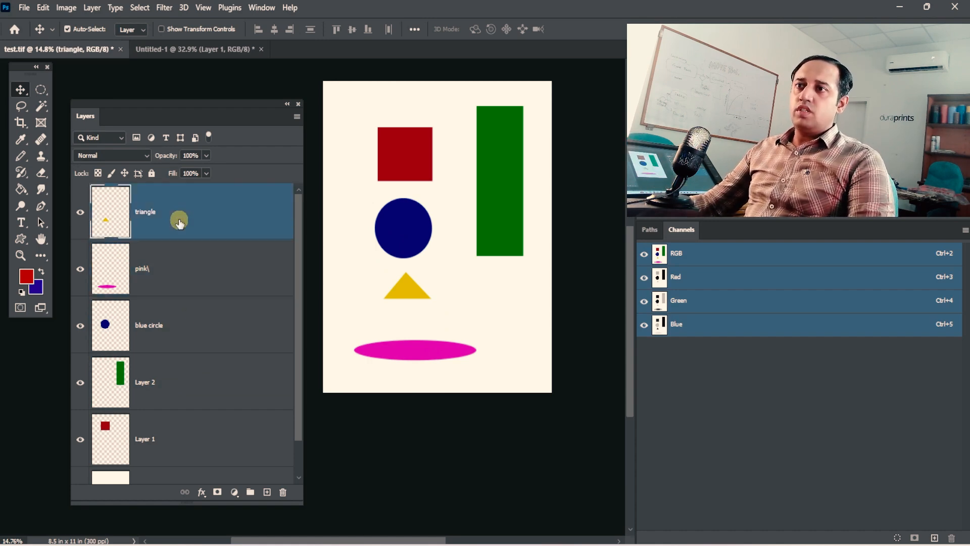
left_click(171, 278, "shift")
left_click(170, 321, "shift")
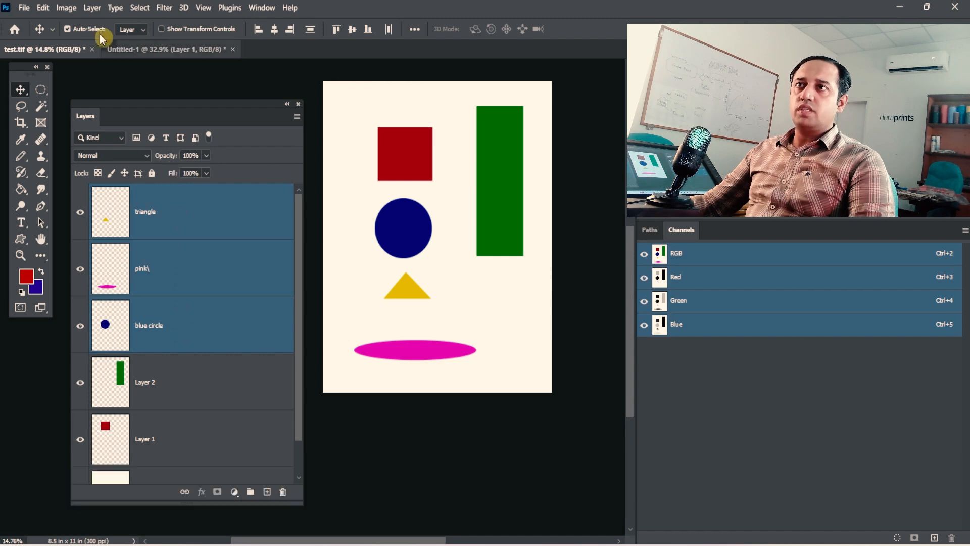
left_click(92, 7)
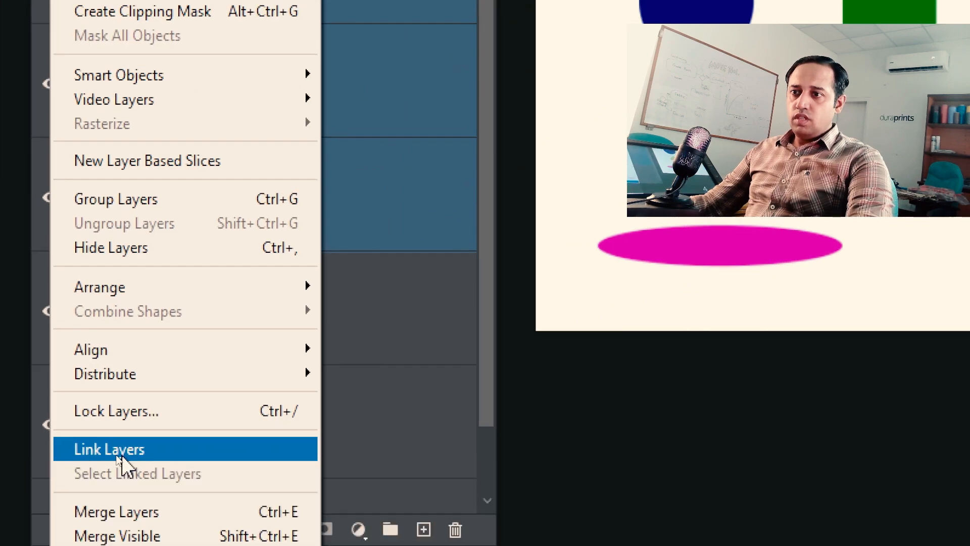
left_click(119, 458)
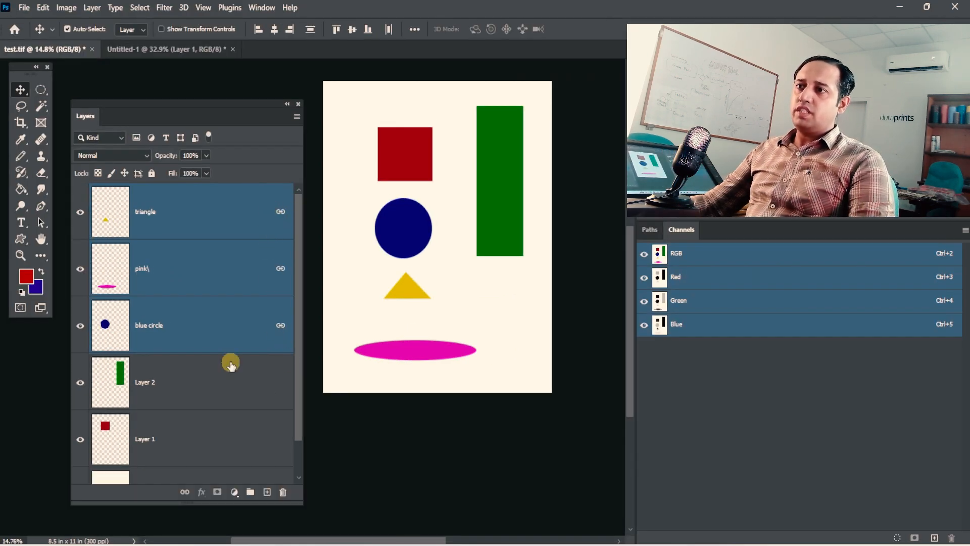
Move the linked shapes together, shifting the triangle right and slightly down, and the blue circle slightly up
left_click(230, 364)
left_click(205, 226)
left_click(220, 276)
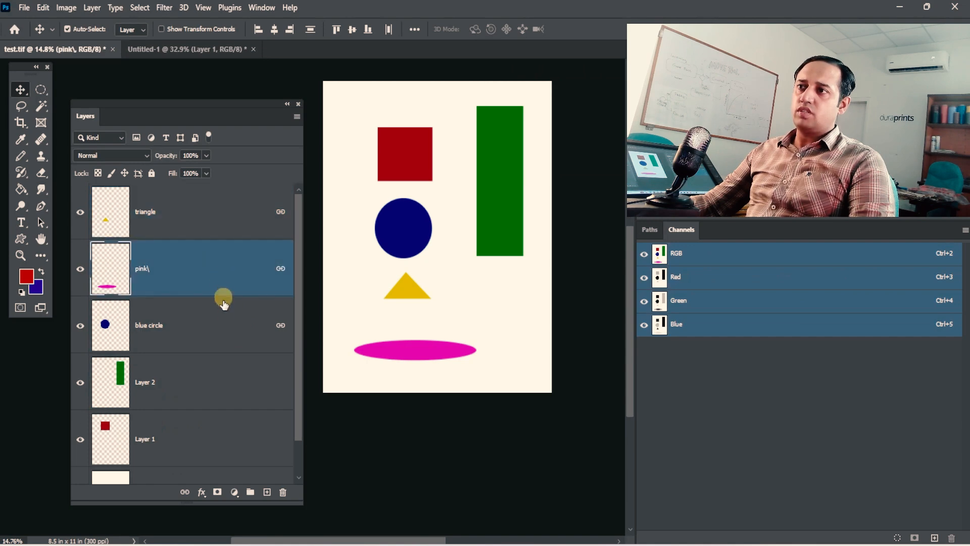
left_click(225, 318)
left_click(212, 203)
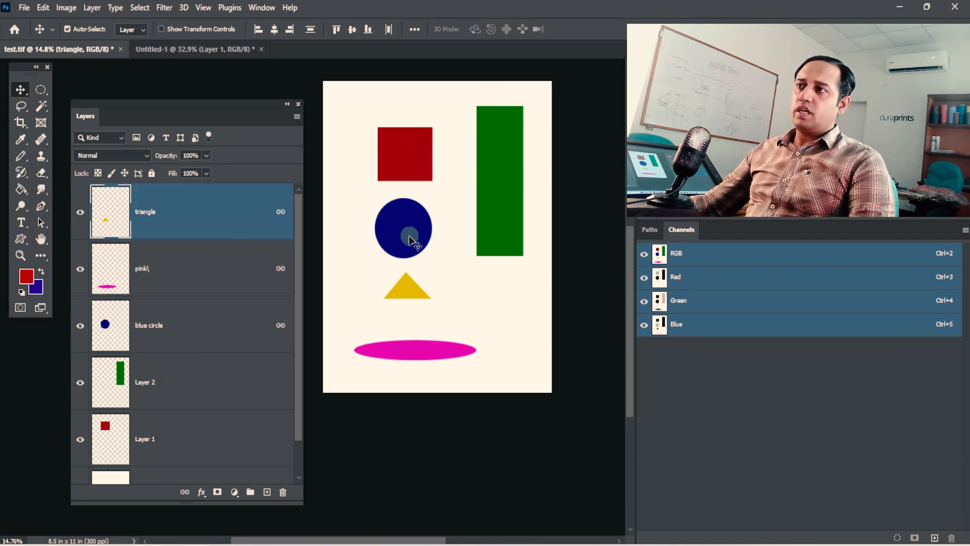
left_click_drag(409, 305, 447, 308)
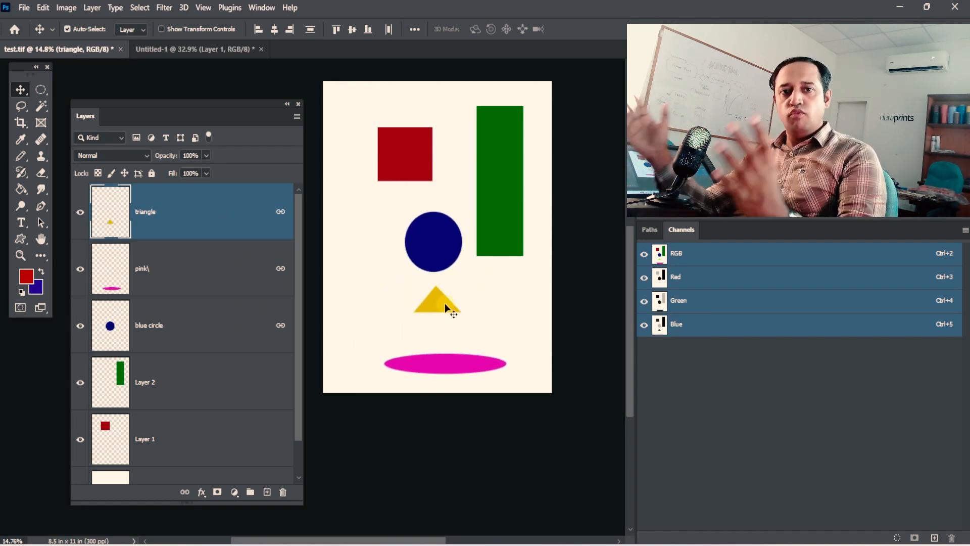
mouse_move(432, 247)
left_mouse_down()
mouse_move(422, 250)
mouse_move(432, 230)
left_mouse_up()
Examine the linked circle, triangle and ellipse up close on the canvas, along with the link markers on their layers
key("ctrl+space")
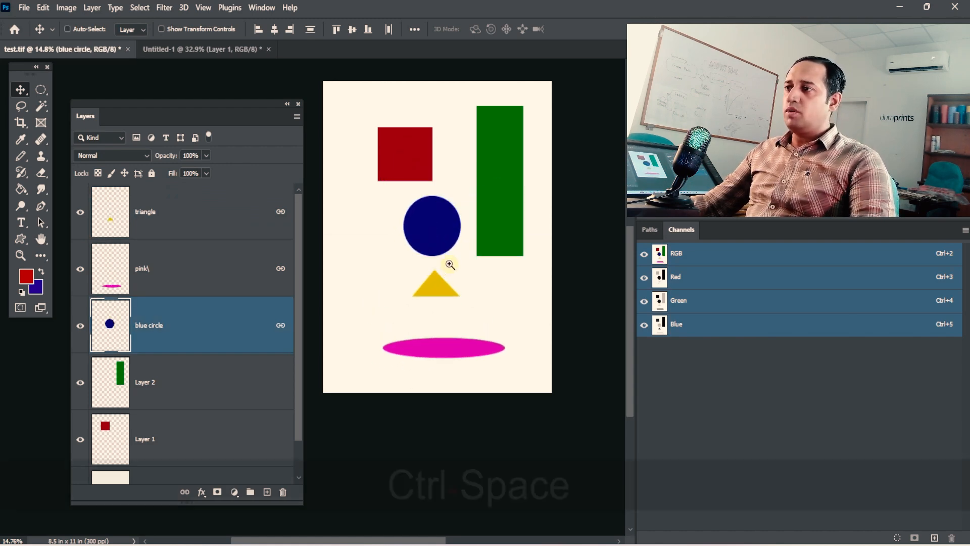
left_click_drag(448, 263, 469, 268)
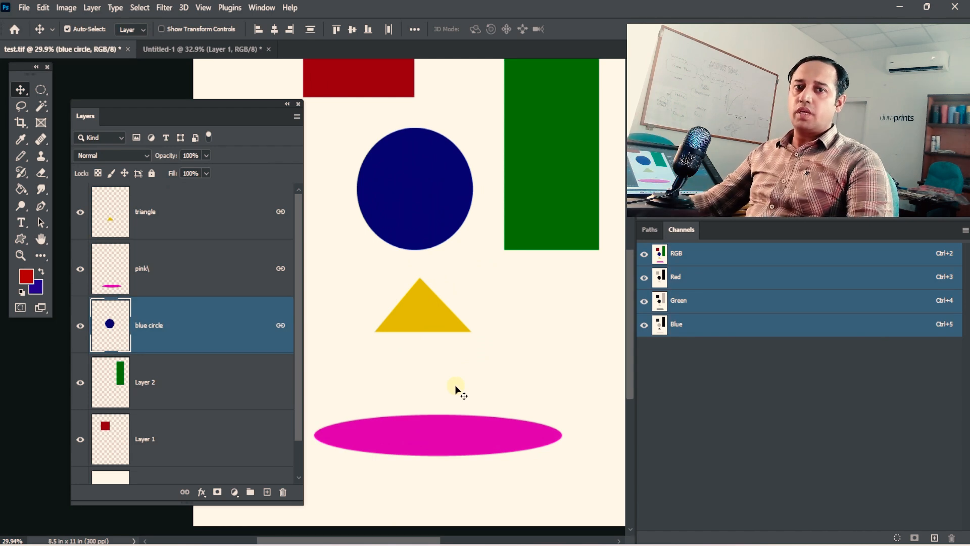
key("space")
left_click_drag(454, 386, 439, 380)
key("ctrl+alt+space")
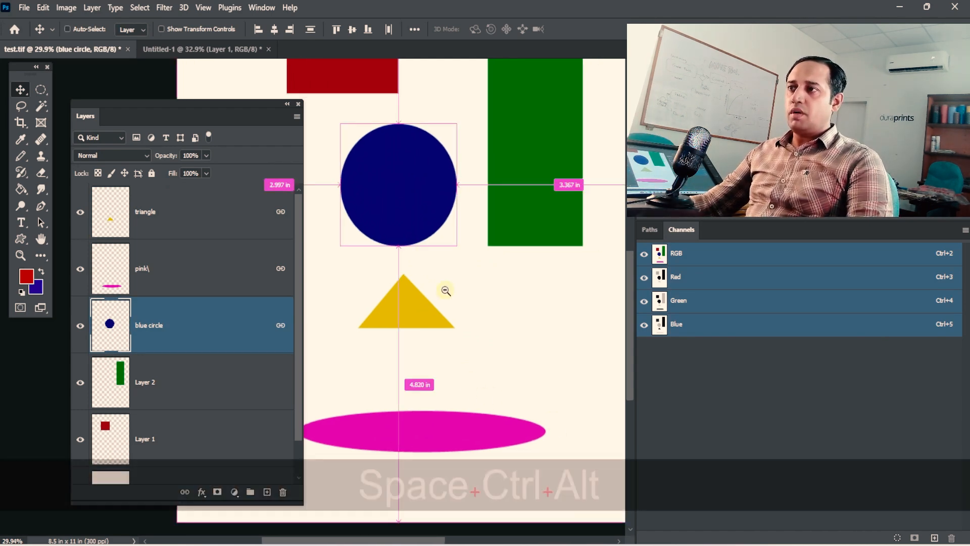
left_click(445, 289)
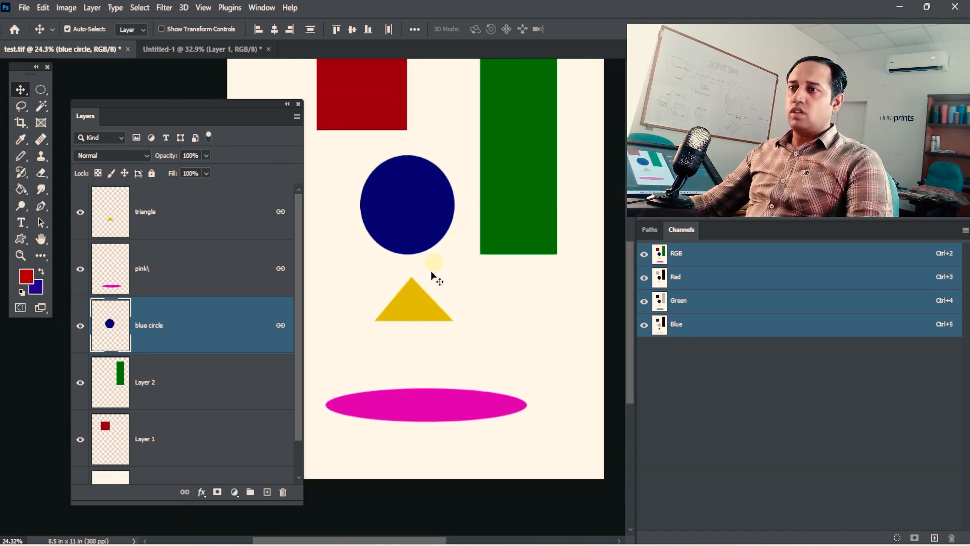
key("ctrl+alt+space")
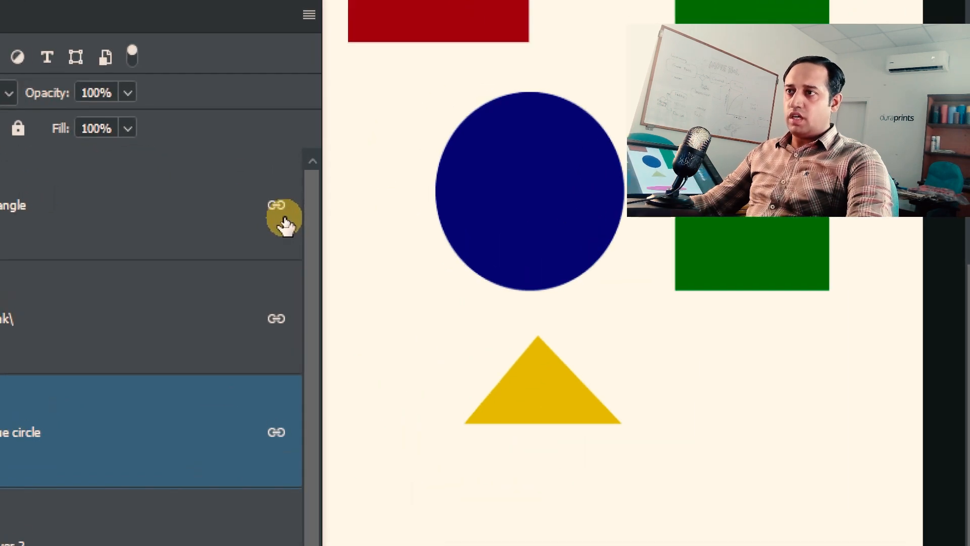
key("ctrl+4")
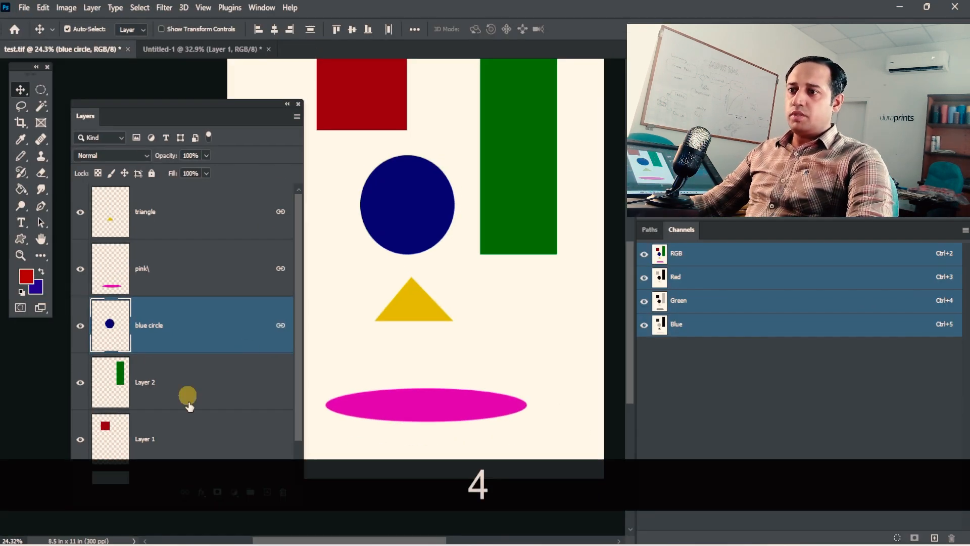
key("ctrl+4")
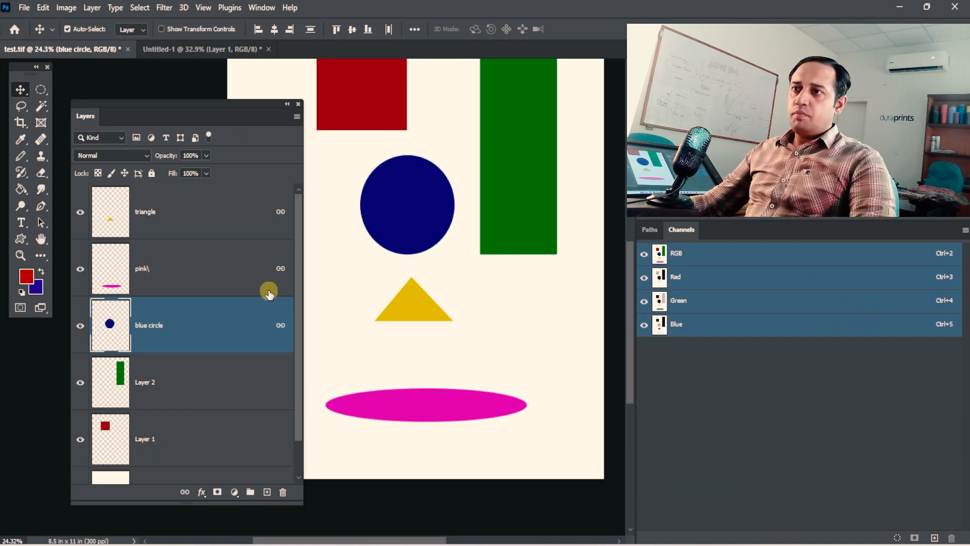
Unlink the blue circle layer from its linked set, and unlink the pink\ and triangle layers as well
left_click(185, 492)
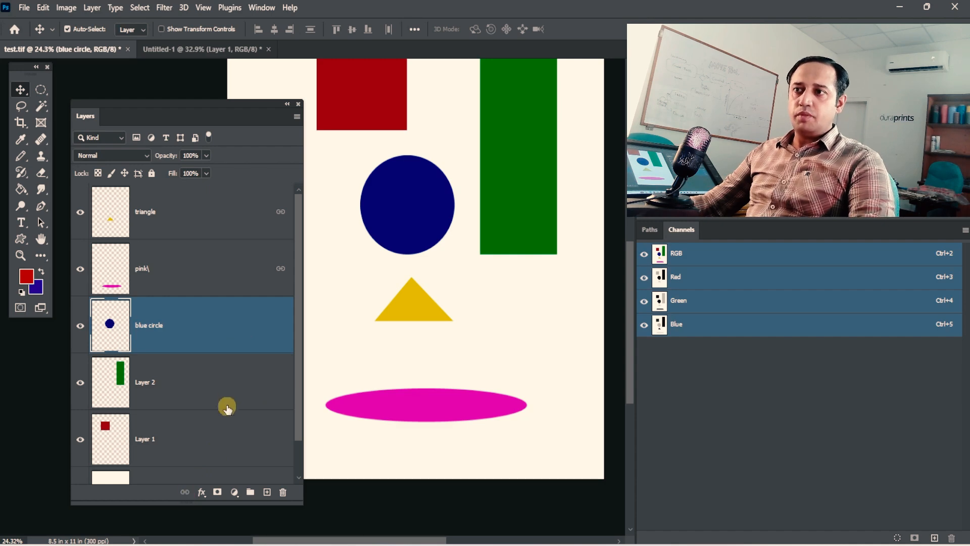
left_click(259, 402, "shift")
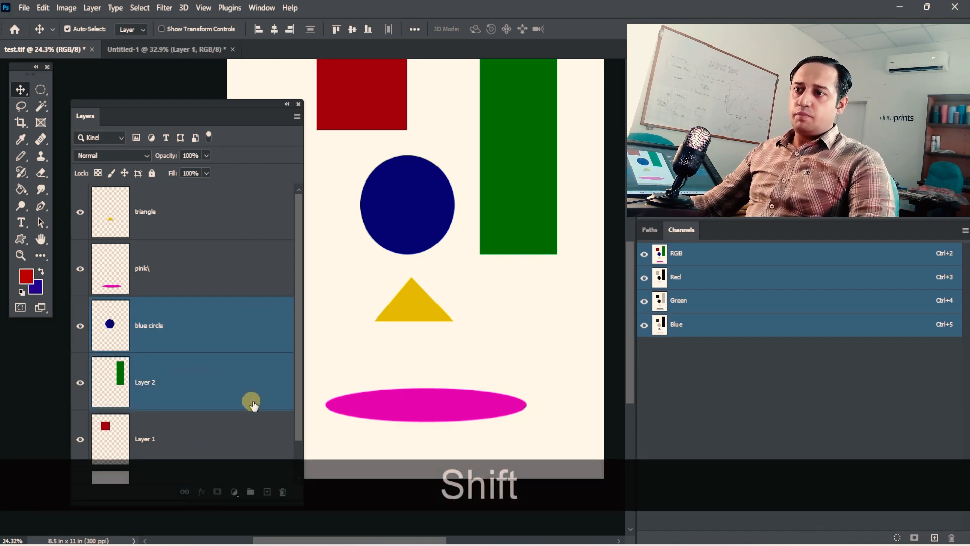
left_click(250, 294)
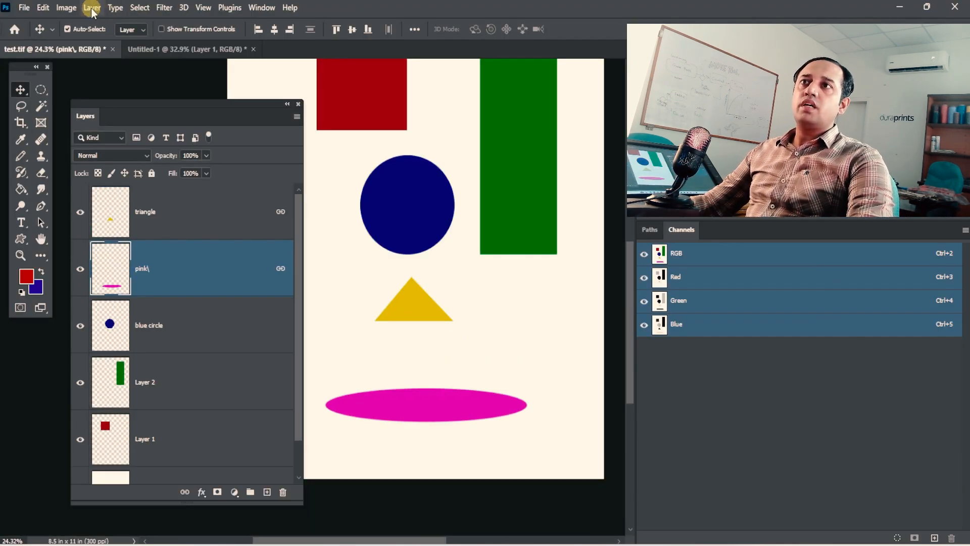
left_click(92, 7)
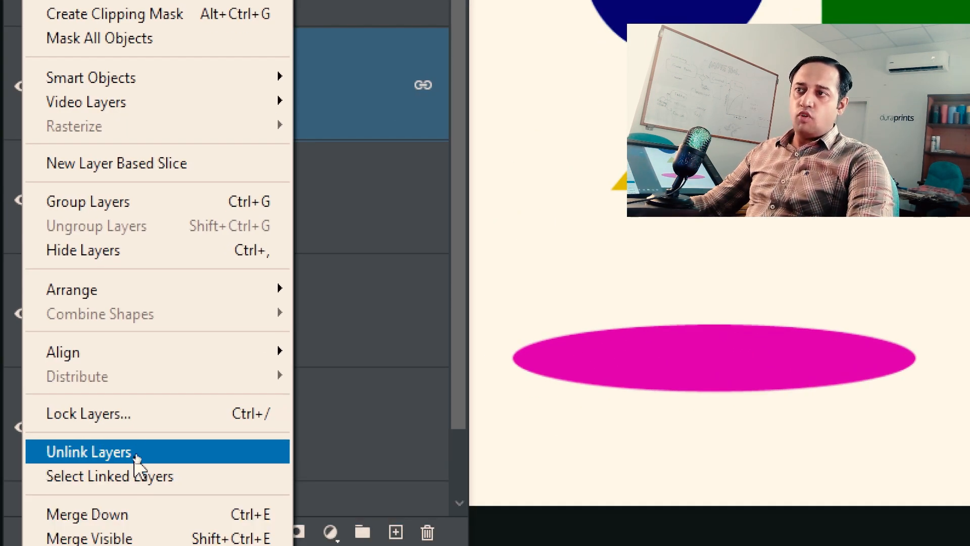
left_click(134, 458)
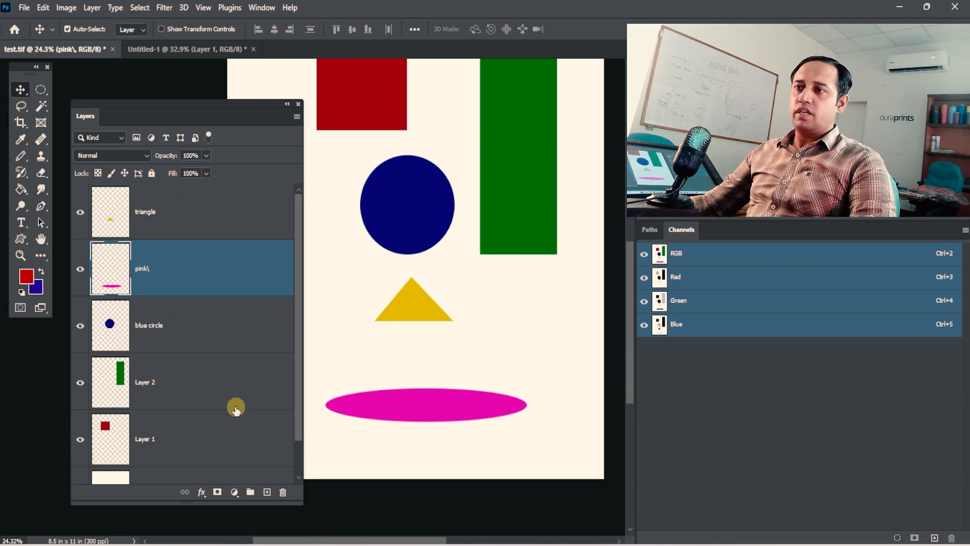
Link the pink\, blue circle and Layer 2 layers together
left_click(238, 226)
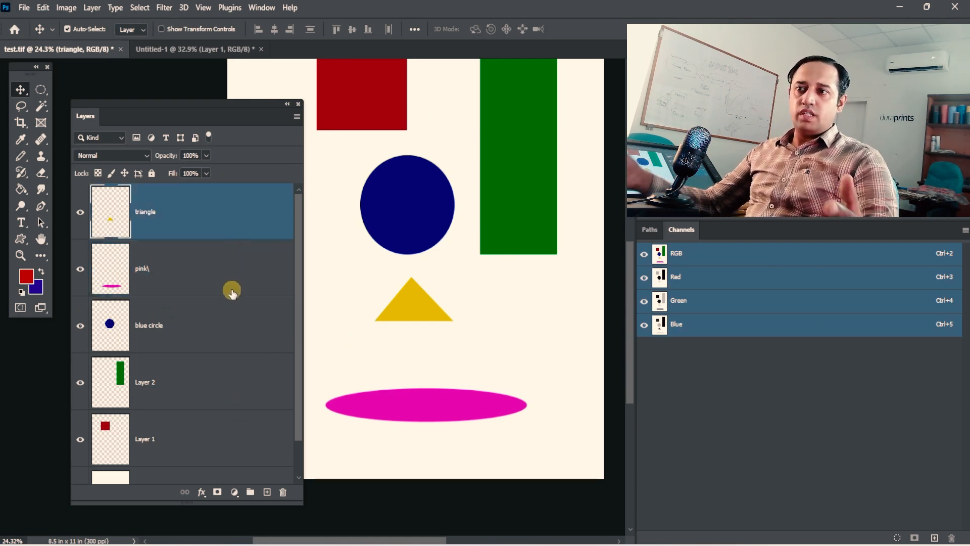
left_click(193, 271)
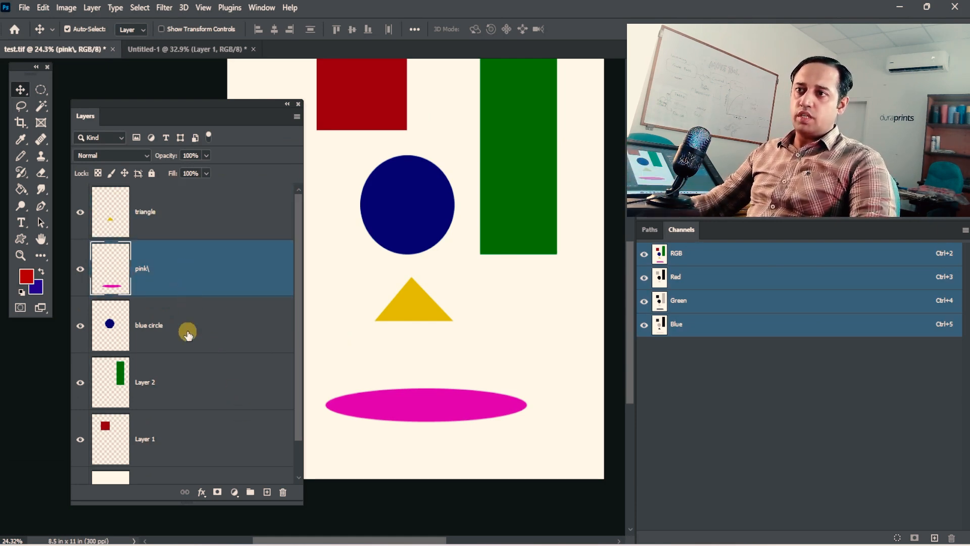
left_click(186, 329, "shift")
left_click(195, 390, "shift")
scroll(289, 425, "down", 1)
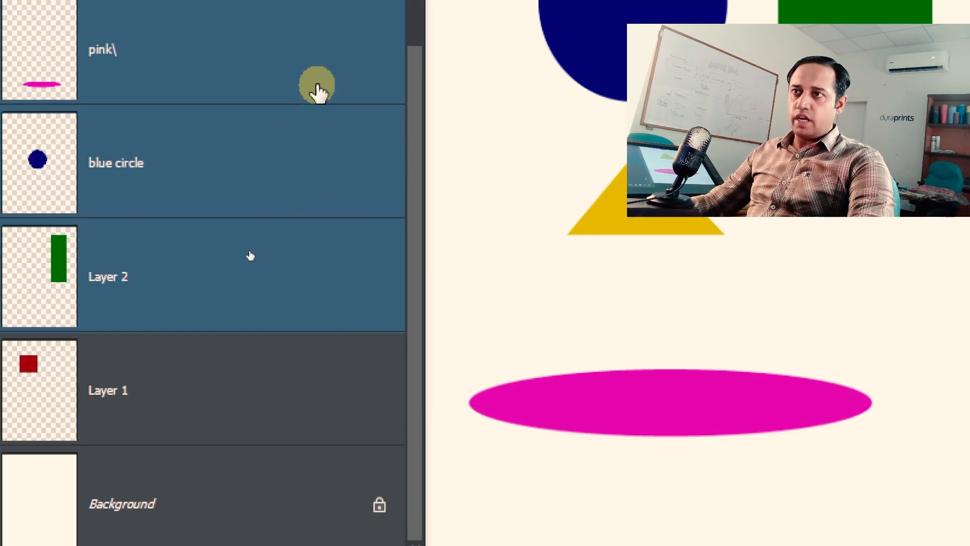
left_click(317, 86)
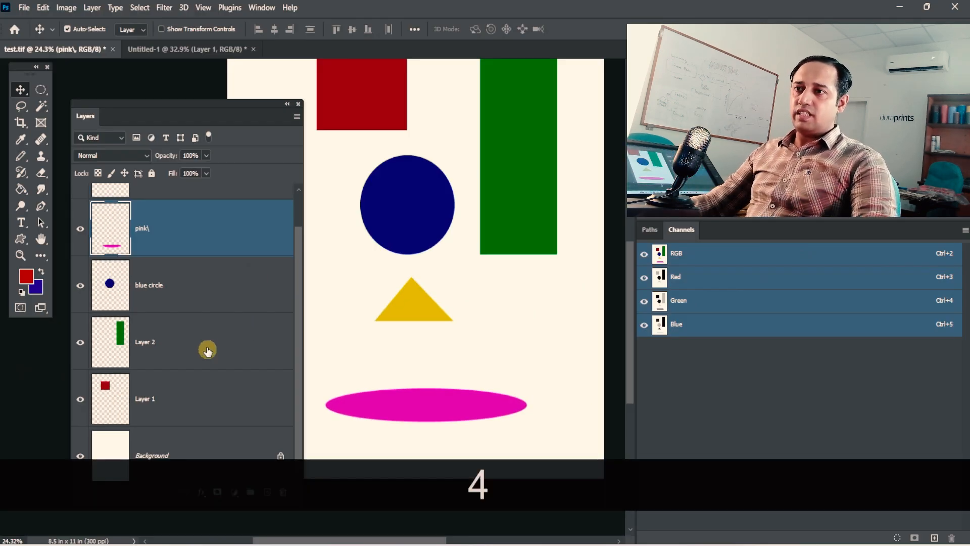
left_click(188, 305)
left_click(190, 340)
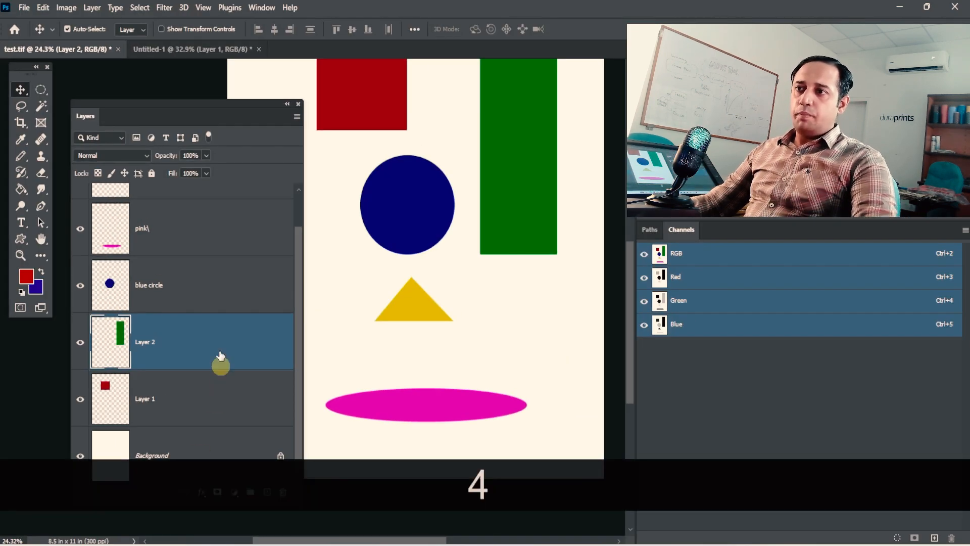
left_click(207, 238, "shift")
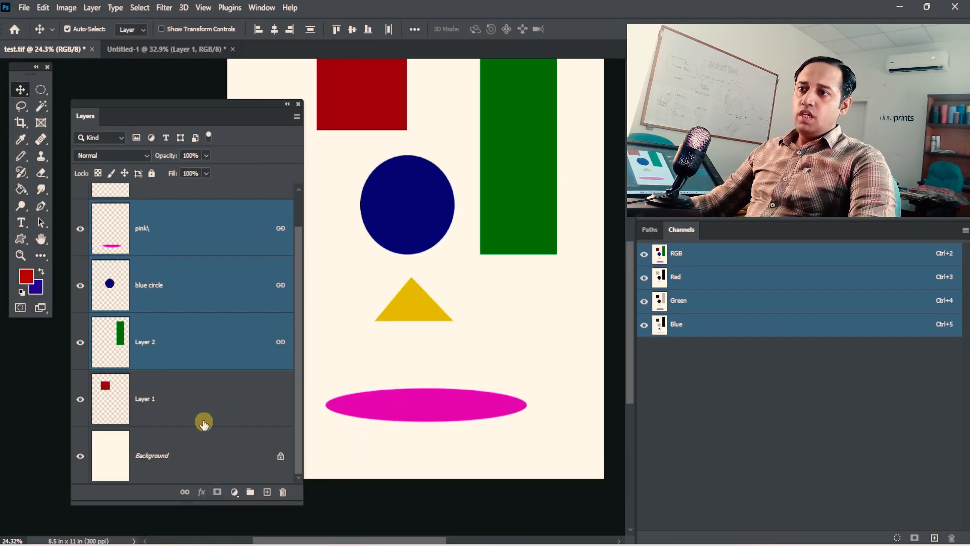
Alternate the selection between Layer 1 and the pink\ layer to compare which layers show link markers
left_click(198, 419)
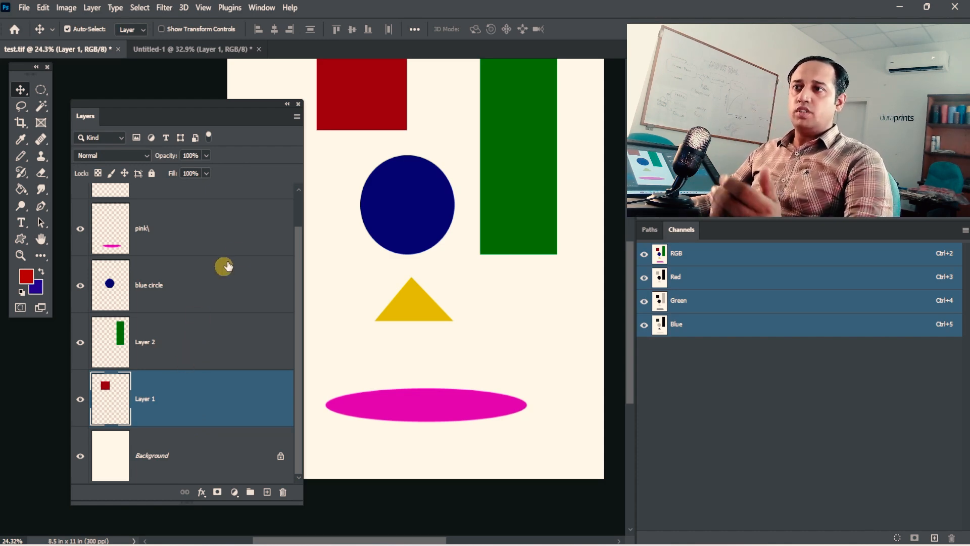
left_click(256, 227)
left_click(219, 402)
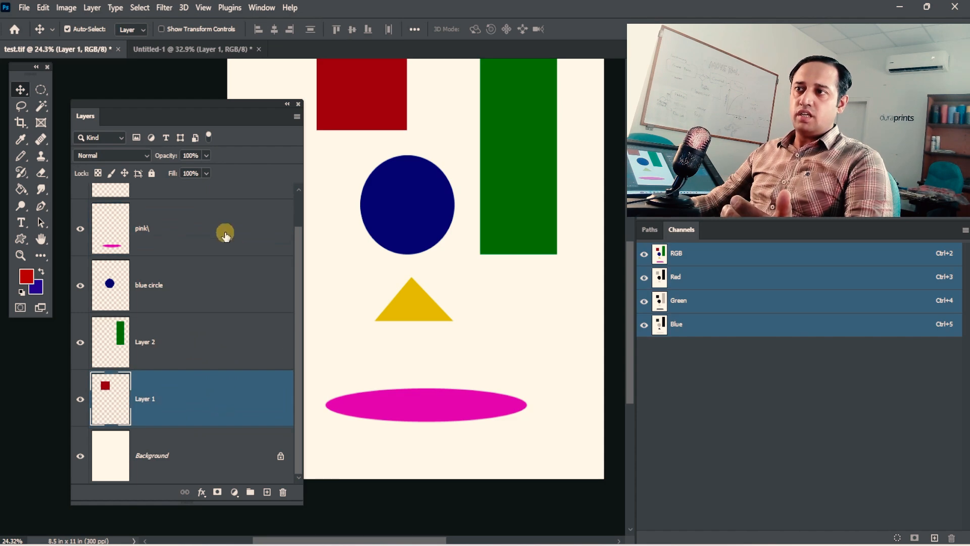
left_click(225, 231)
left_click(207, 394)
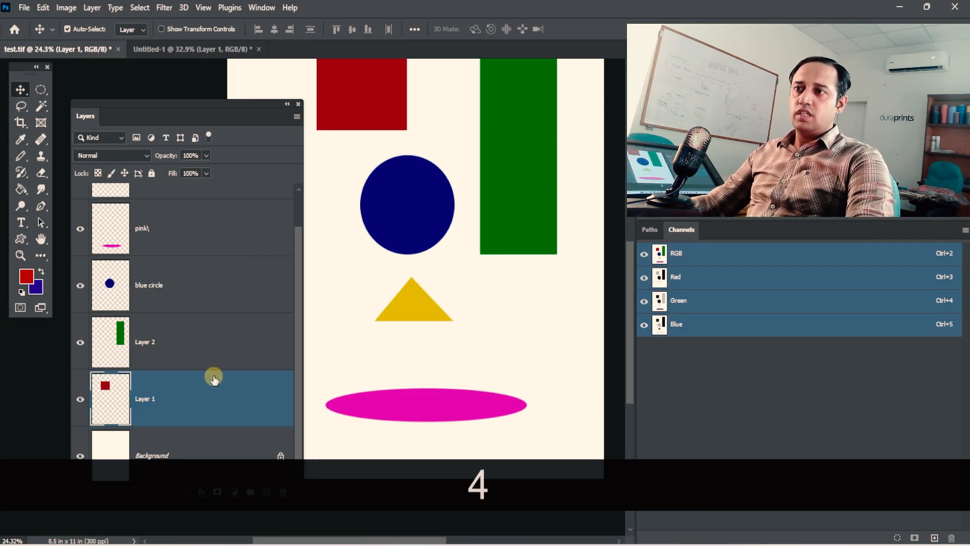
left_click(214, 254)
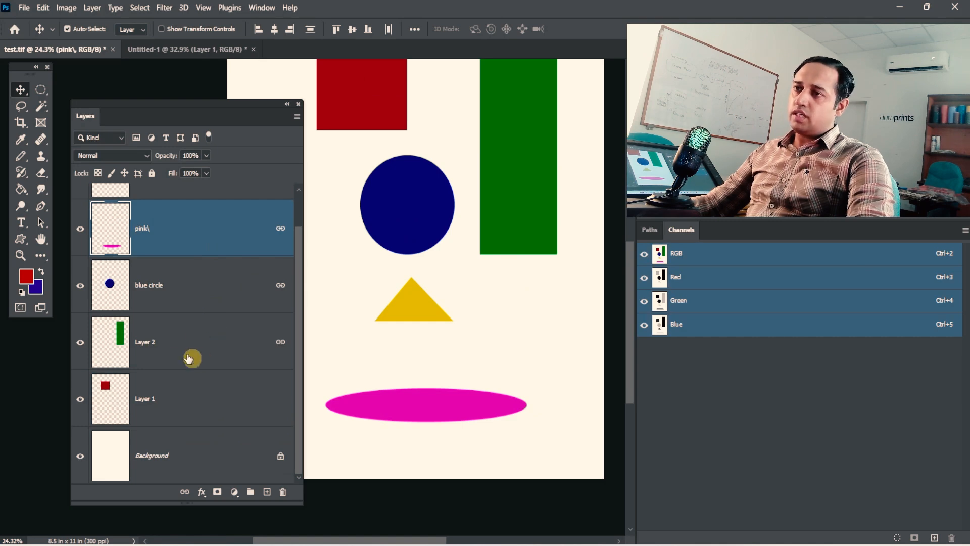
left_click(203, 402)
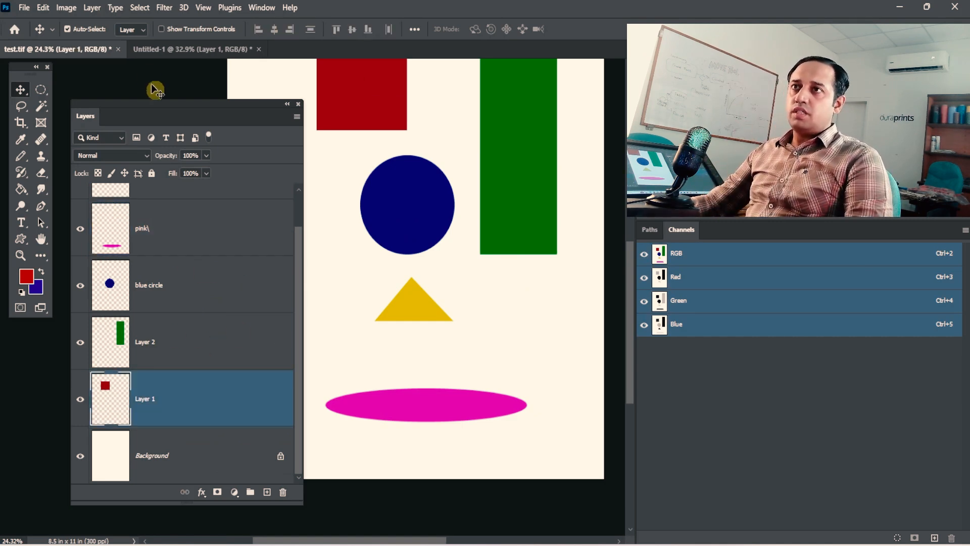
Select Layer 2 and extend the selection to all layers linked to it
left_click(92, 8)
left_click(252, 341)
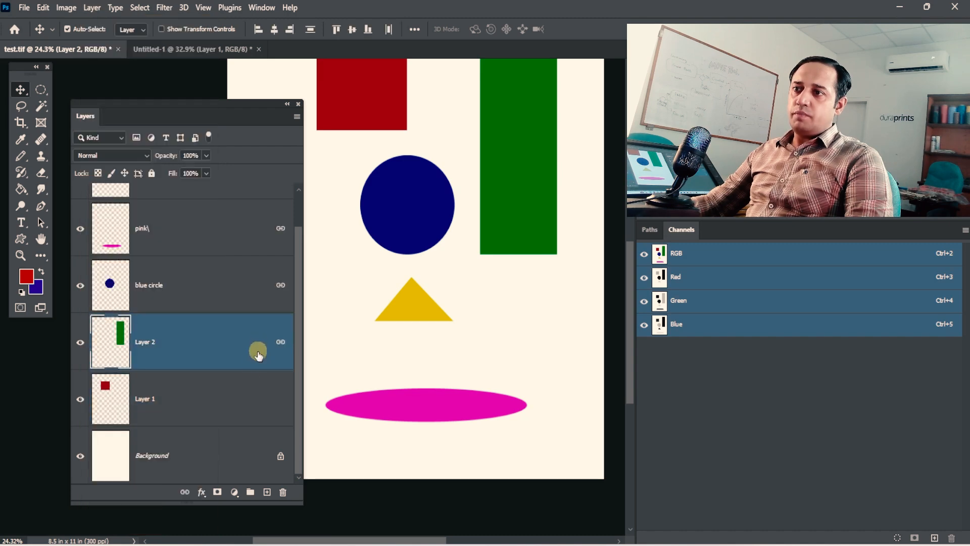
left_click(92, 8)
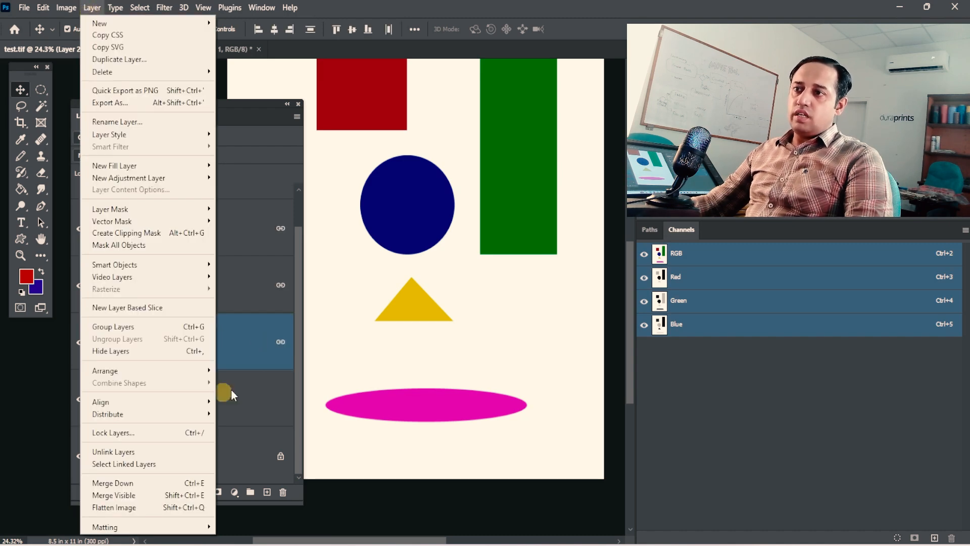
left_click(239, 345)
left_click(94, 8)
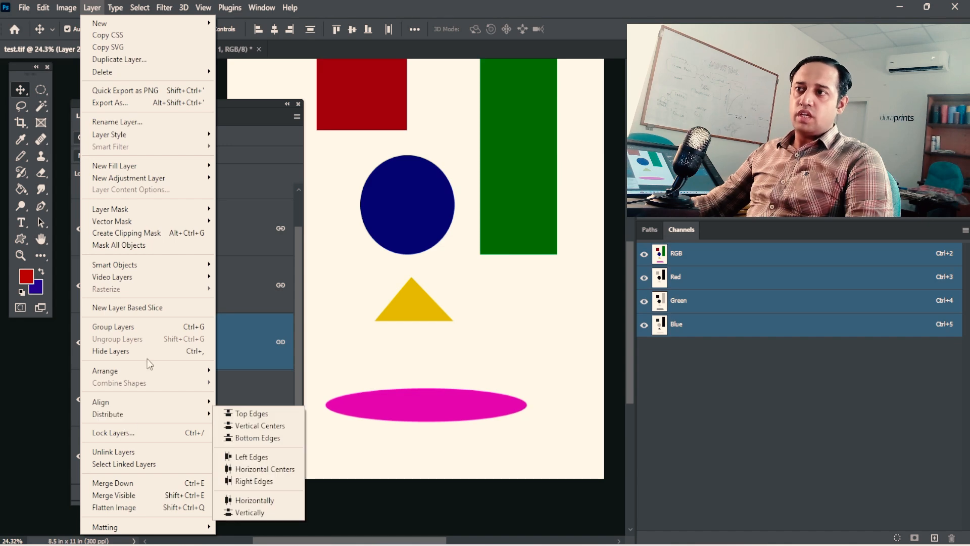
left_click(264, 347)
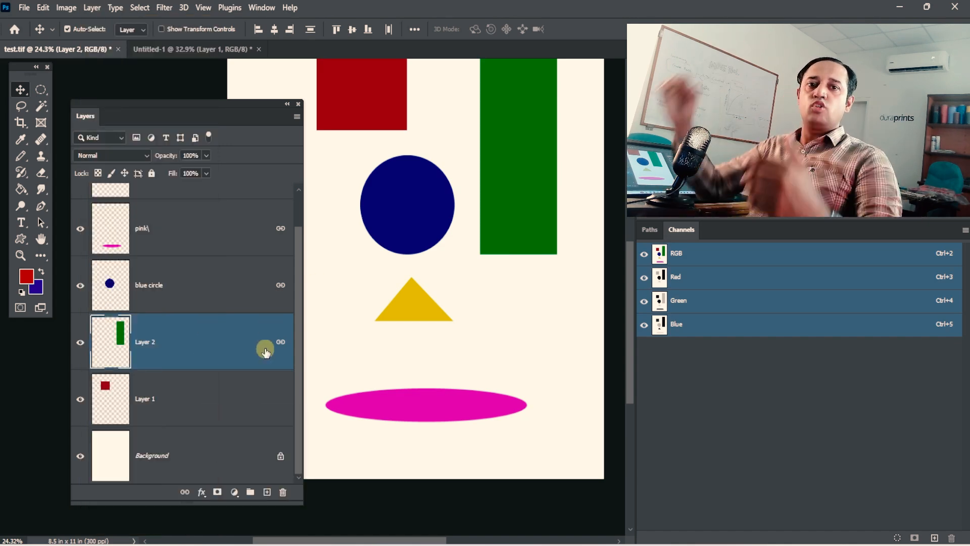
left_click(92, 7)
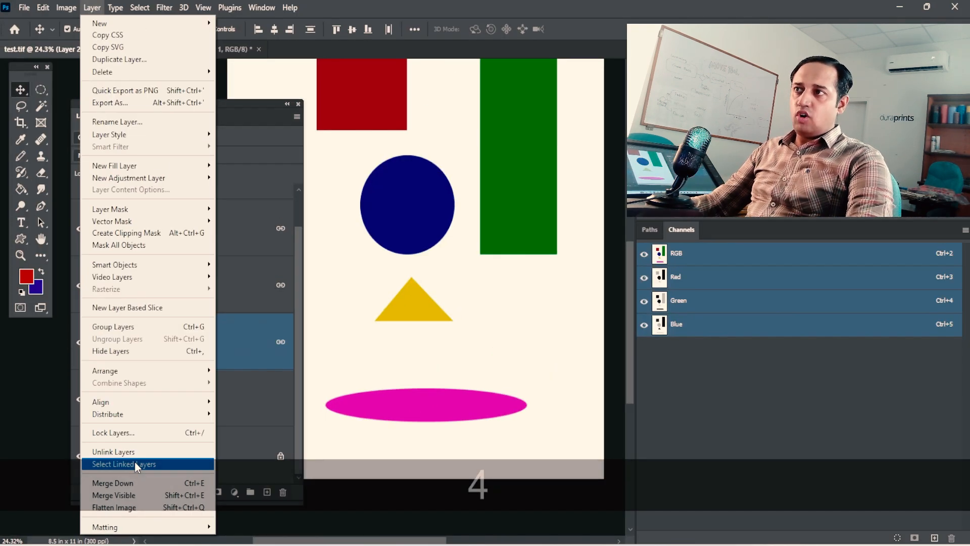
left_click(136, 464)
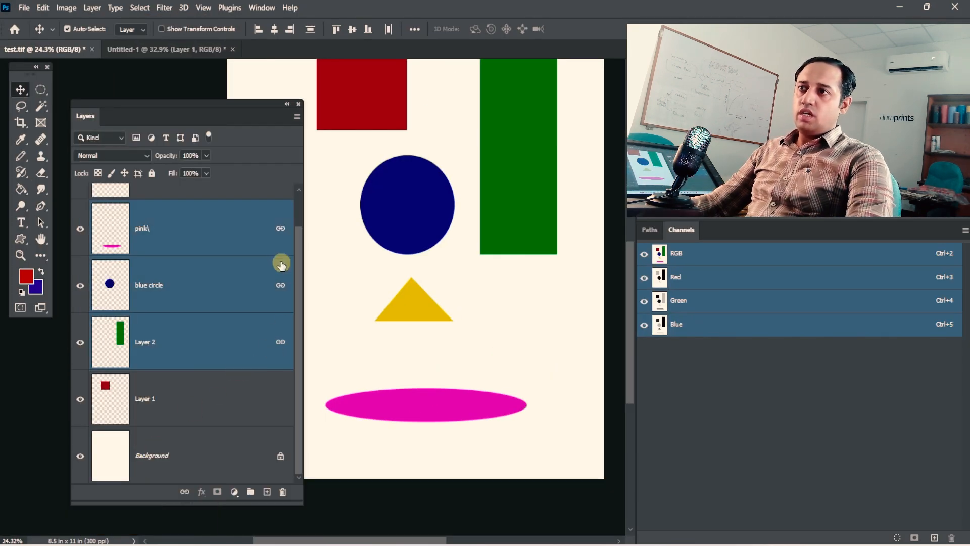
scroll(281, 327, "up", 1)
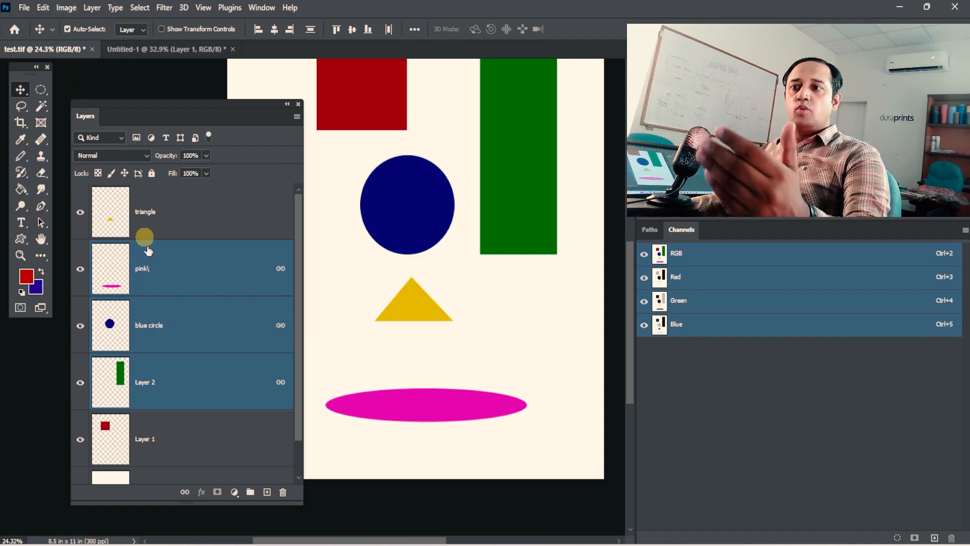
Select the pink\, blue circle and Layer 2 layers and unlink them from one another
left_click(67, 8)
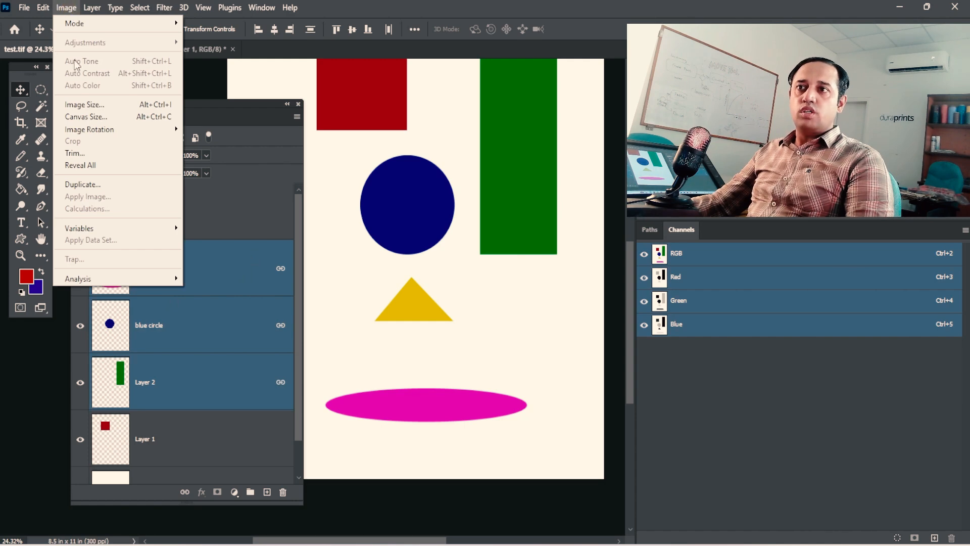
mouse_move(96, 9)
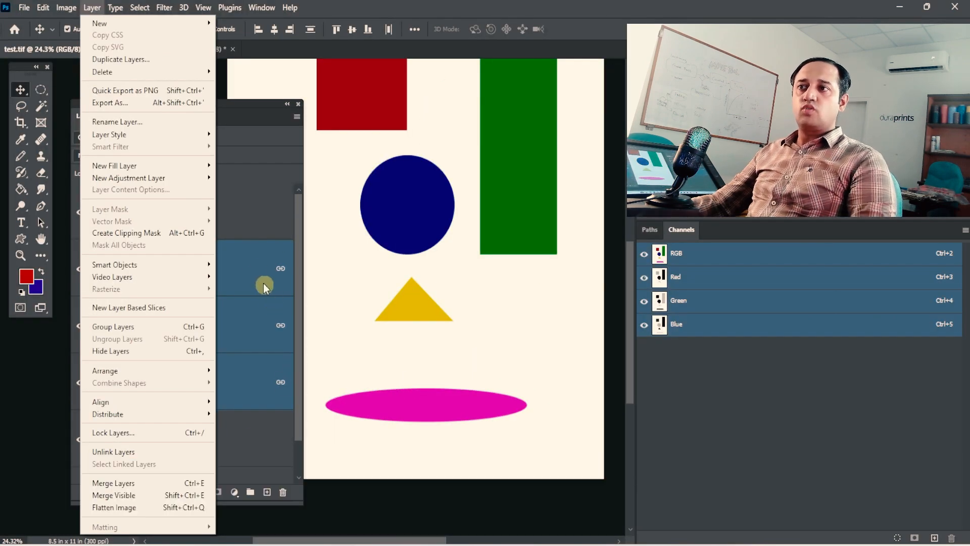
left_click(264, 286)
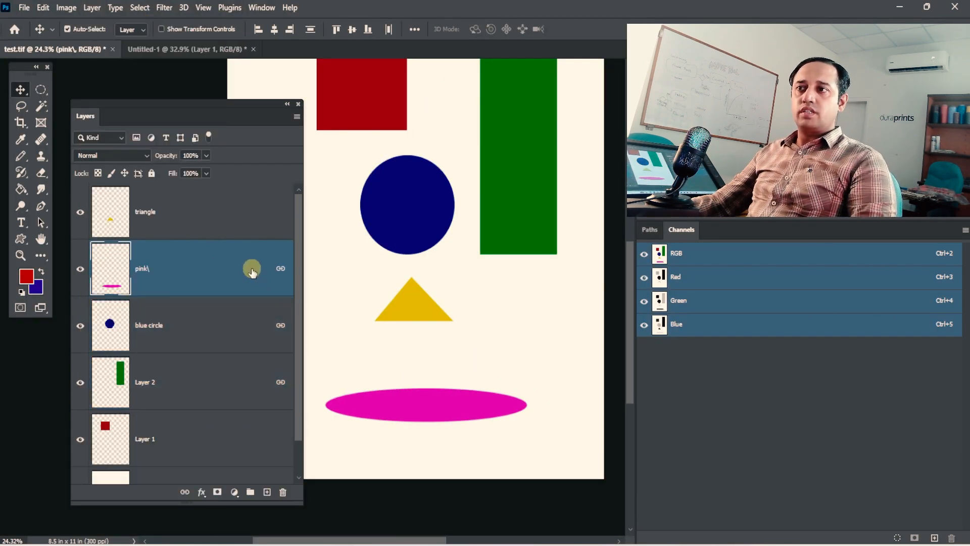
left_click(241, 392, "shift")
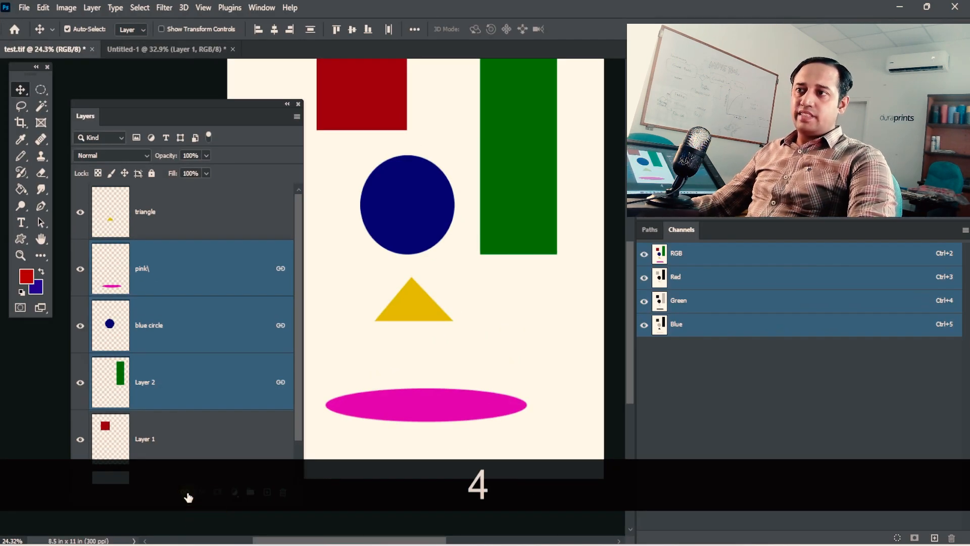
left_click(185, 493)
Select the triangle layer and examine where the Merge Down, Merge Visible and Flatten Image commands are offered
left_click(273, 259)
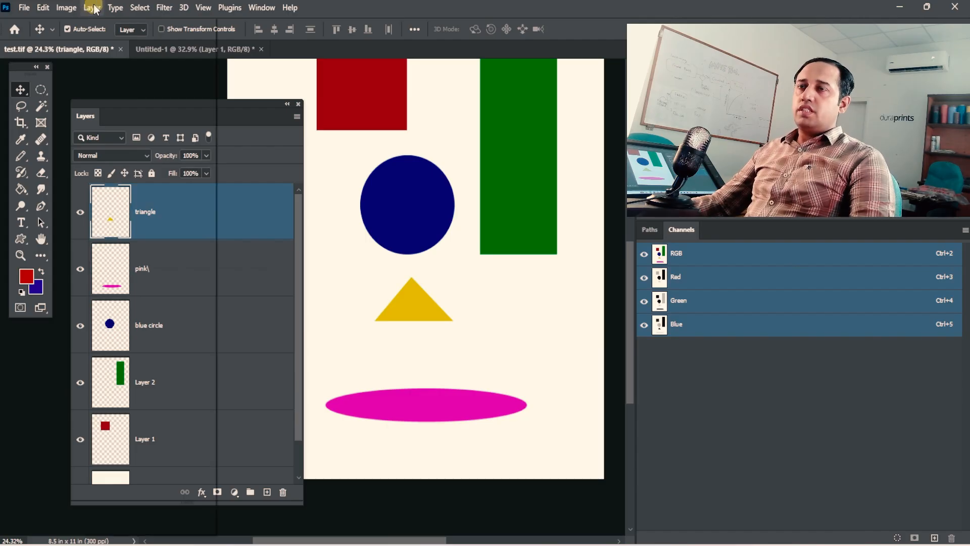
left_click(92, 7)
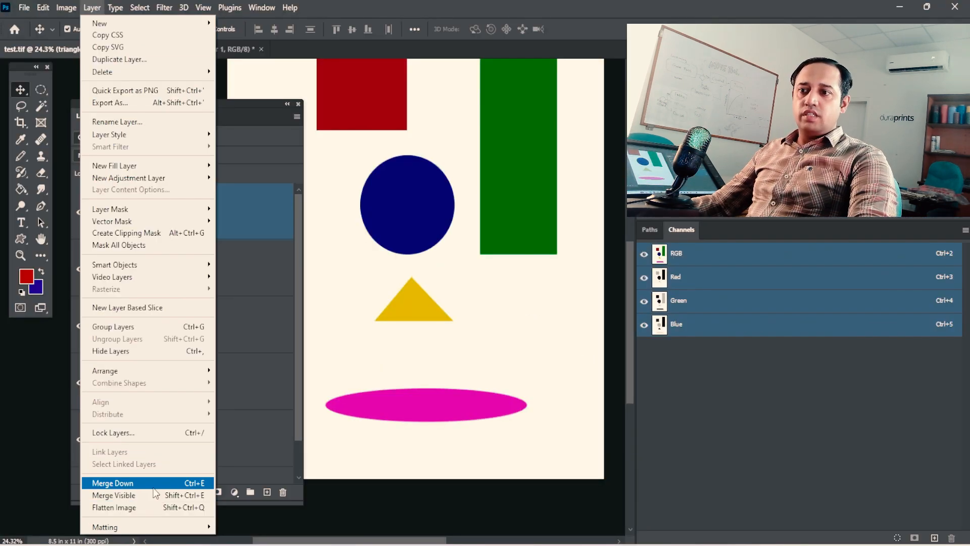
left_click(299, 148)
left_click(297, 117)
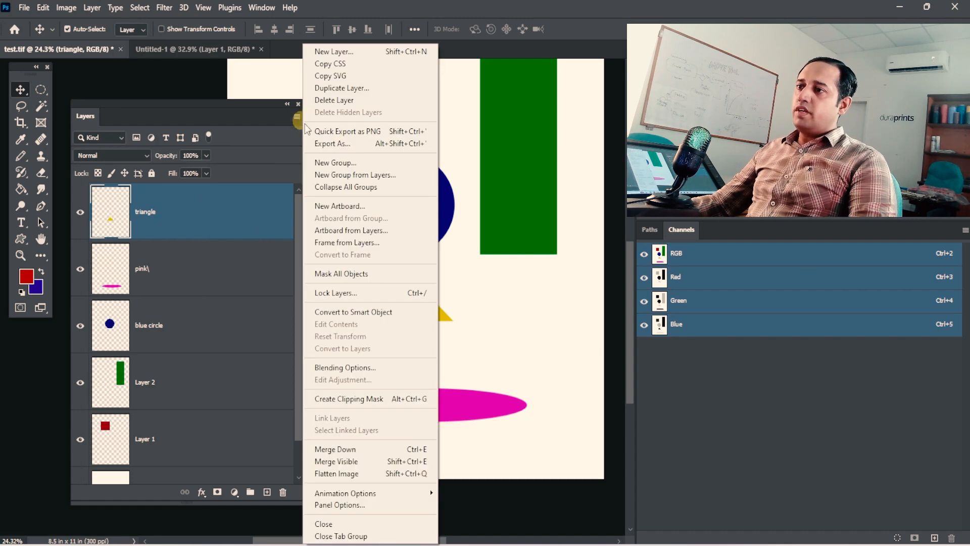
left_click(293, 120)
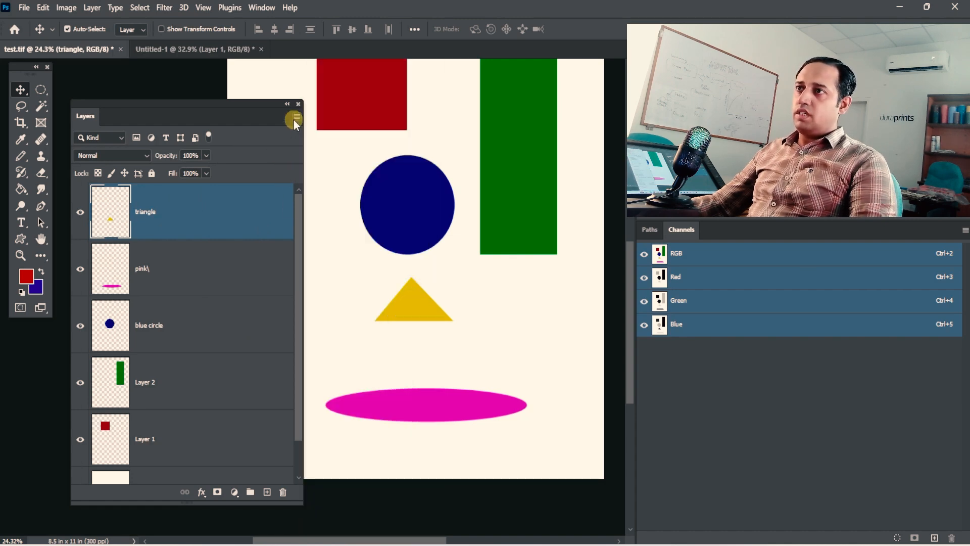
left_click(293, 120)
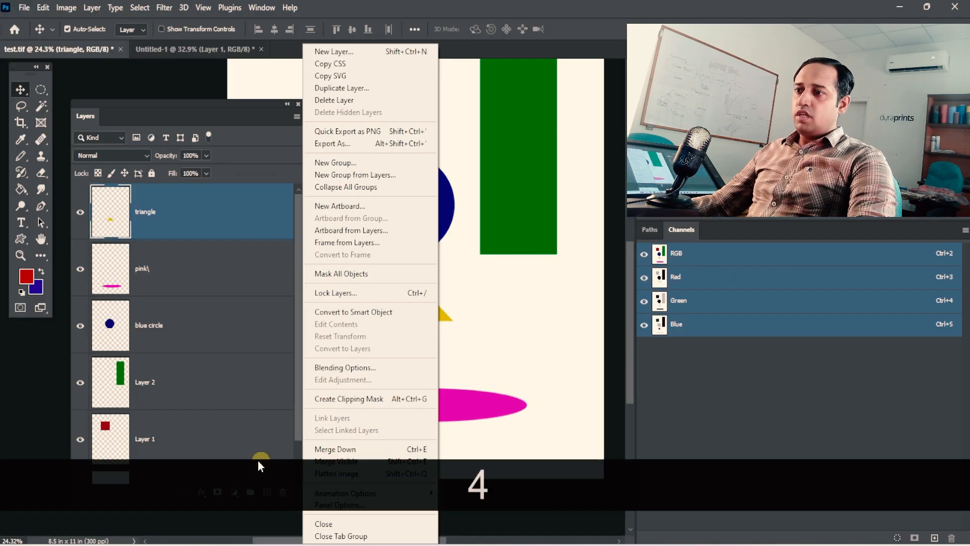
left_click(162, 469)
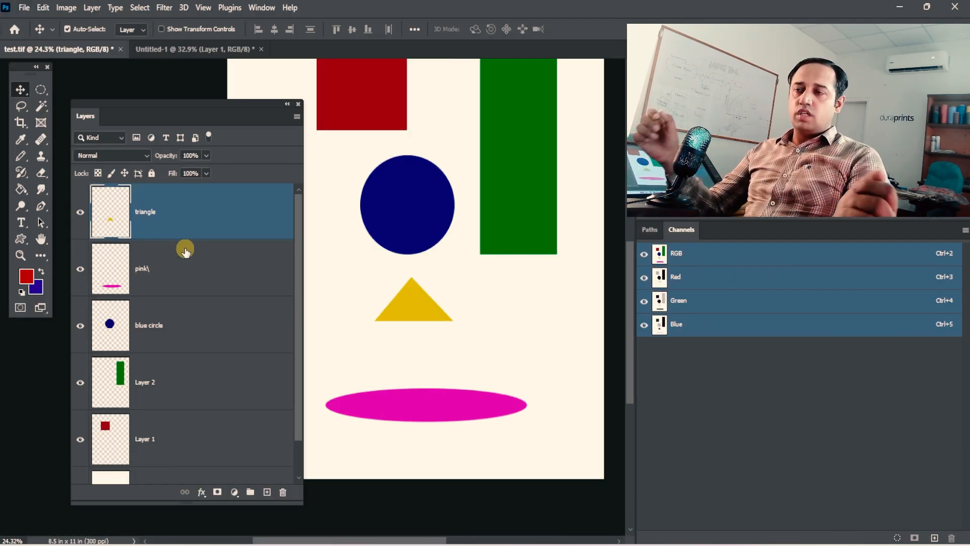
Merge the triangle layer down into the pink\ layer, and undo the merge
left_click(297, 116)
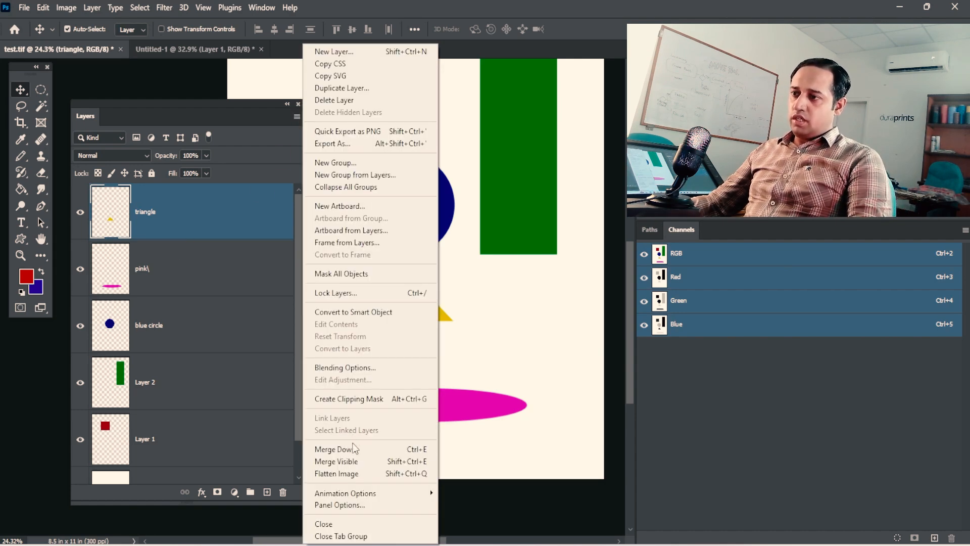
left_click(352, 450)
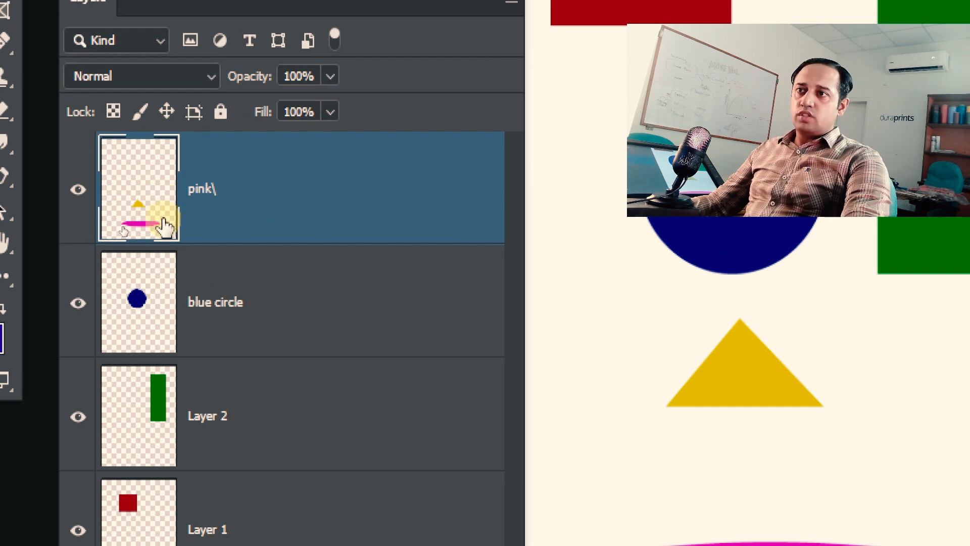
key("ctrl+z")
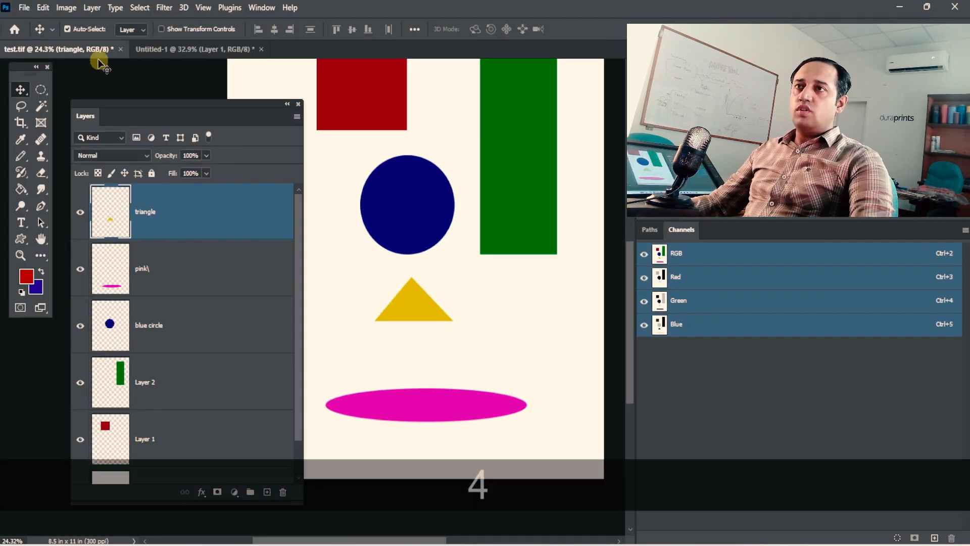
Merge the triangle layer down twice, through pink\ into the blue circle layer, and undo both merges
left_click(92, 7)
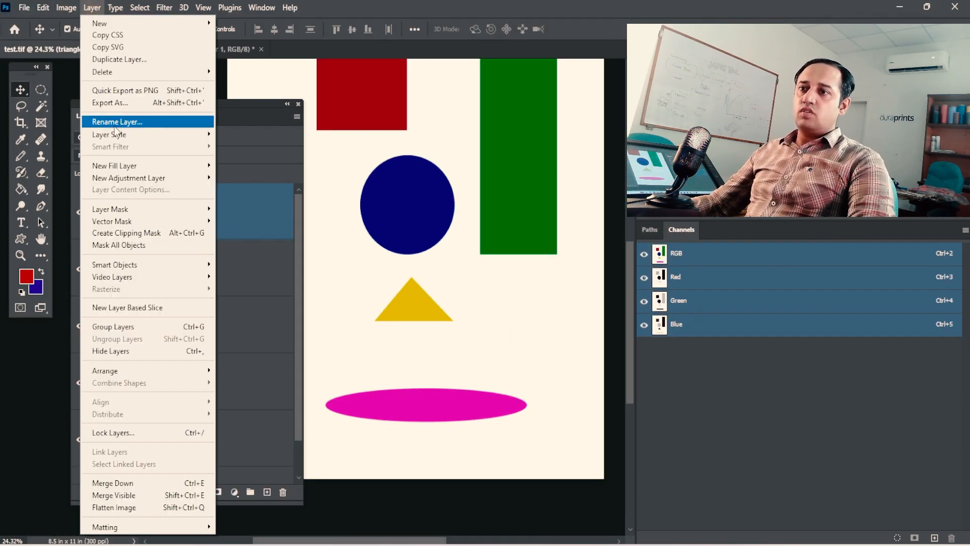
left_click(127, 484)
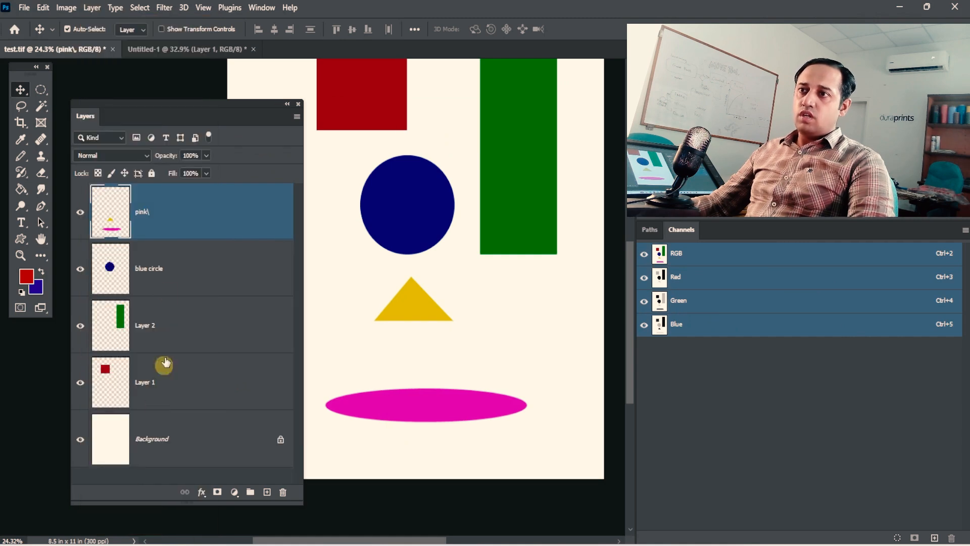
left_click(91, 7)
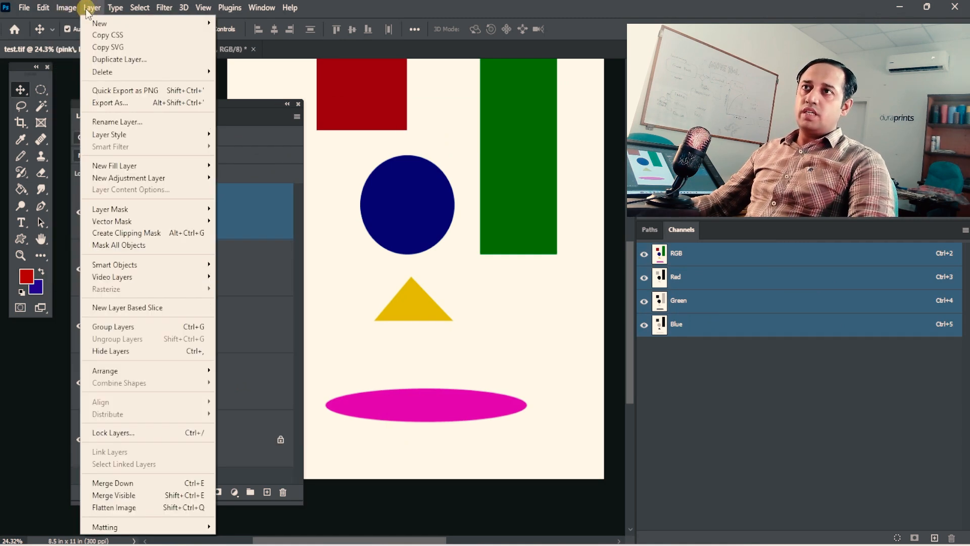
left_click(135, 483)
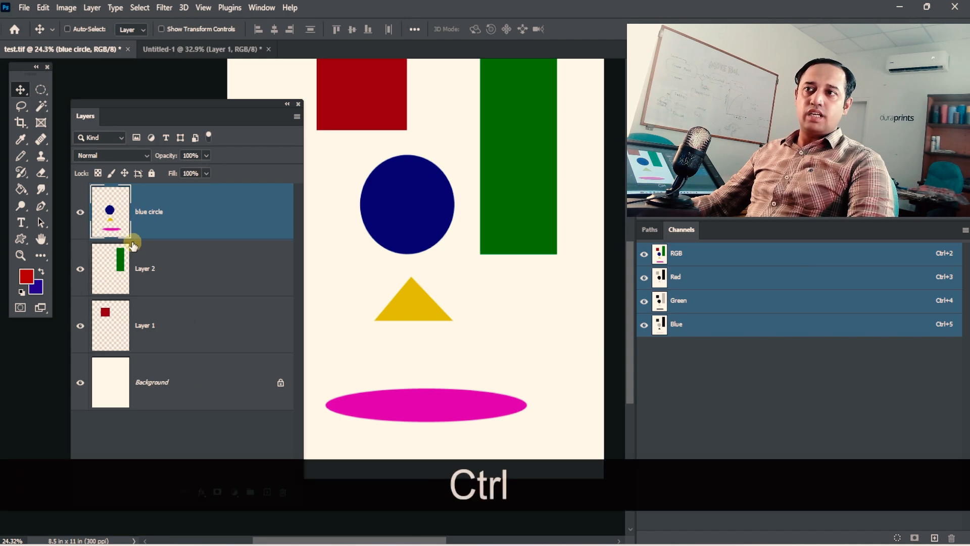
key("ctrl+z")
key("ctrl+z")
Merge the selected triangle, pink\ and blue circle layers into one layer, and undo that merge
left_click(195, 236)
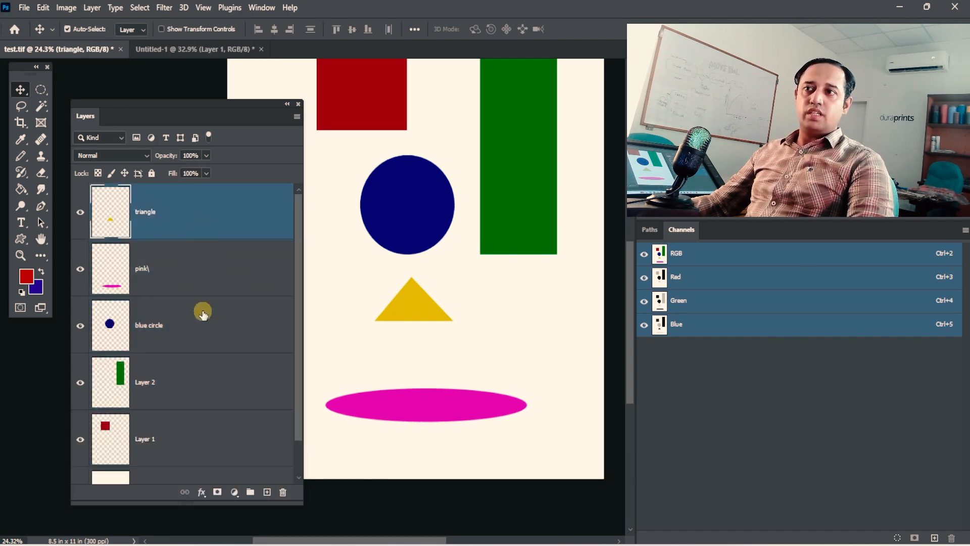
key("shift")
key("shift")
left_click(187, 332, "shift")
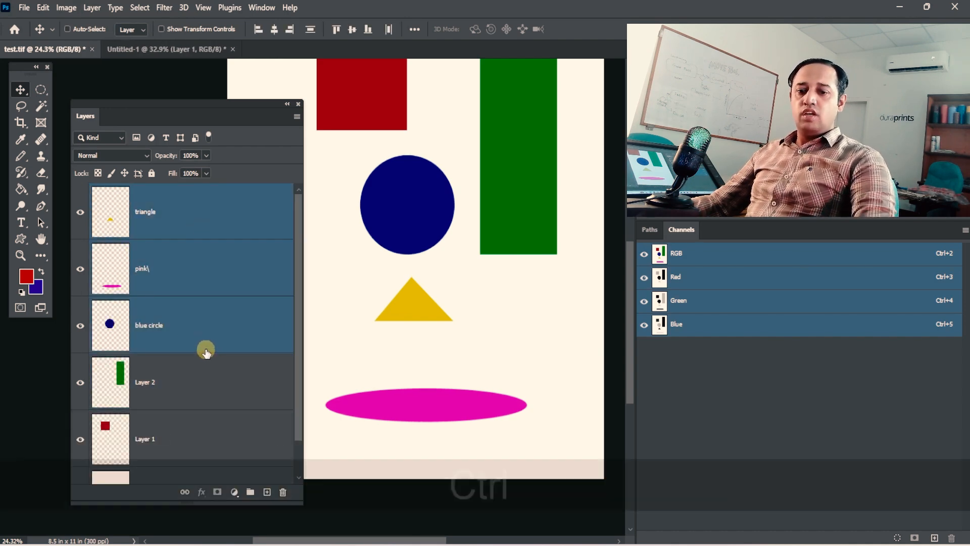
key("ctrl+e")
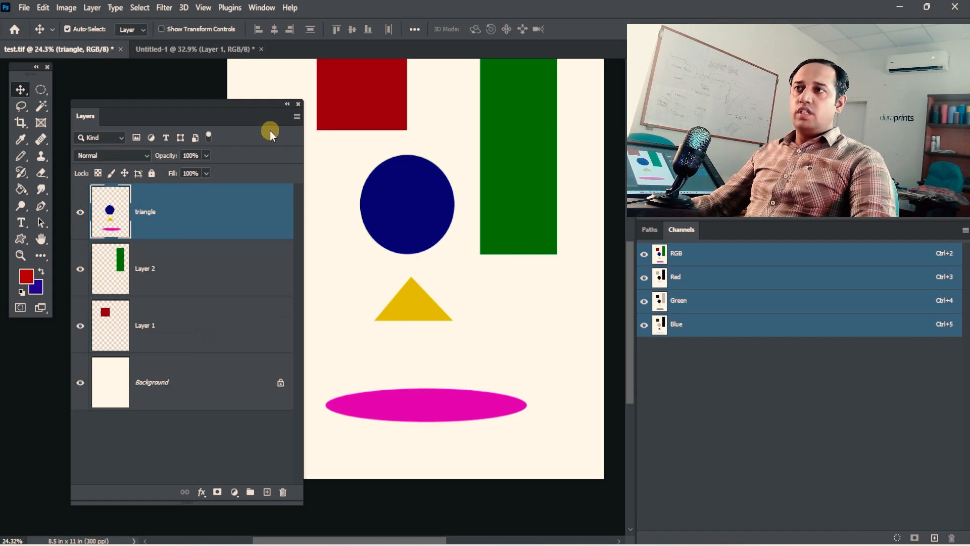
left_click(296, 116)
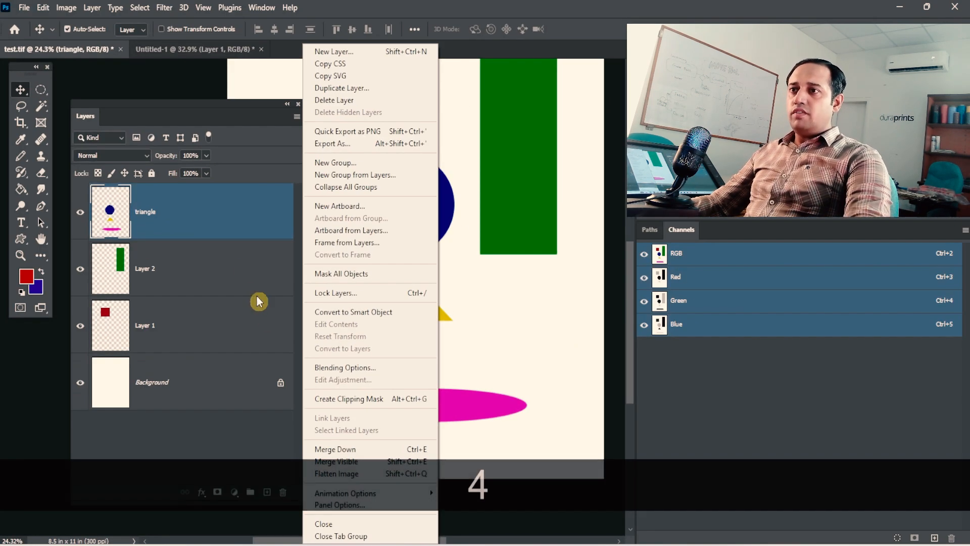
left_click(216, 226)
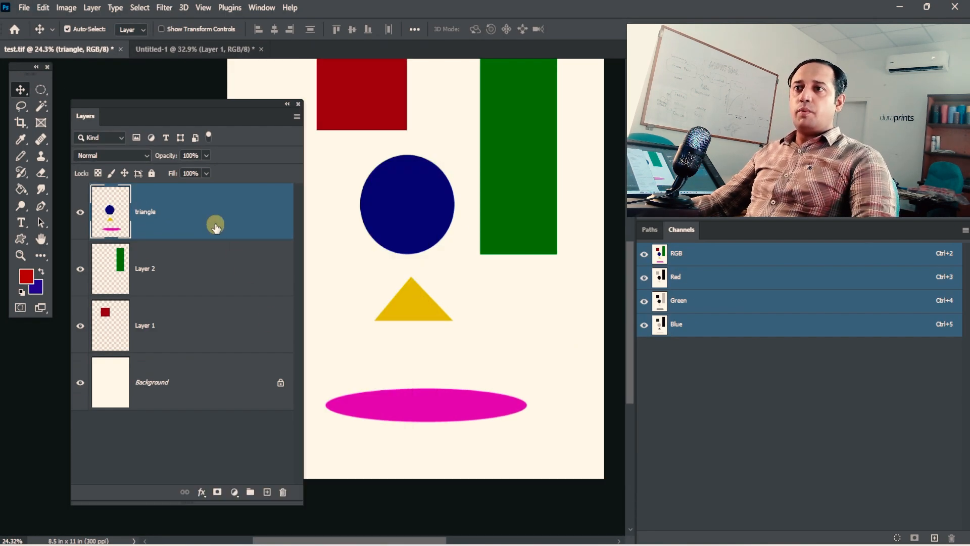
key("ctrl+z")
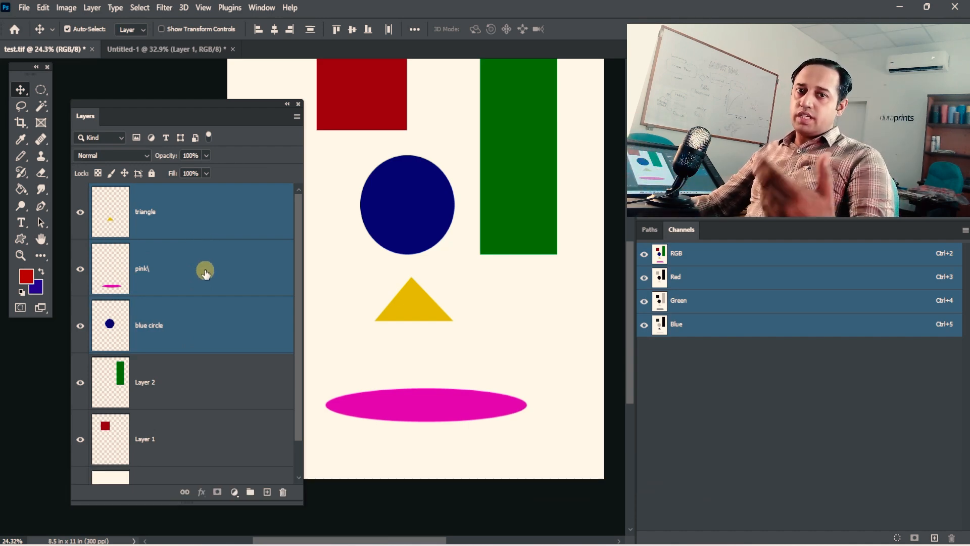
Hide the pink\ layer and Layer 2, and make the hidden pink\ layer the active one
left_click(199, 223)
left_click(297, 117)
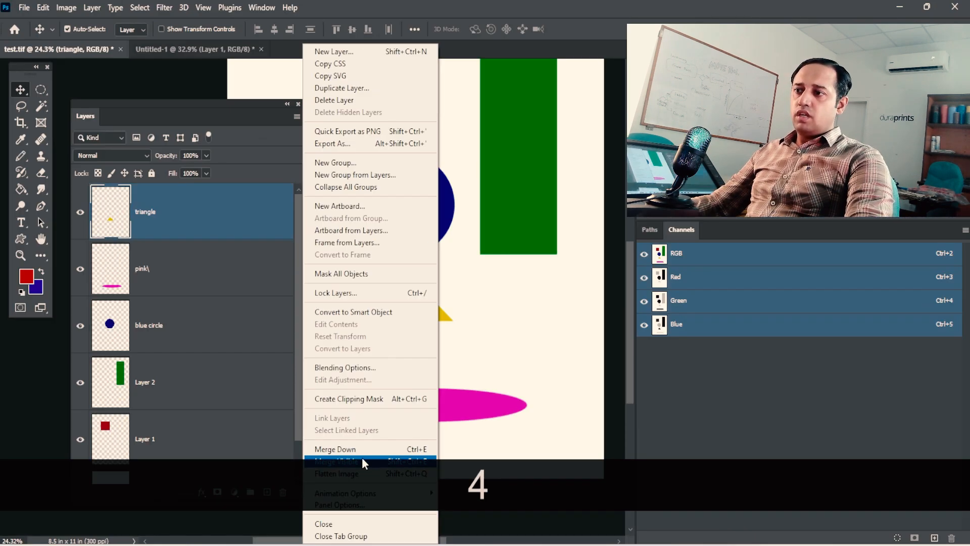
left_click(226, 381)
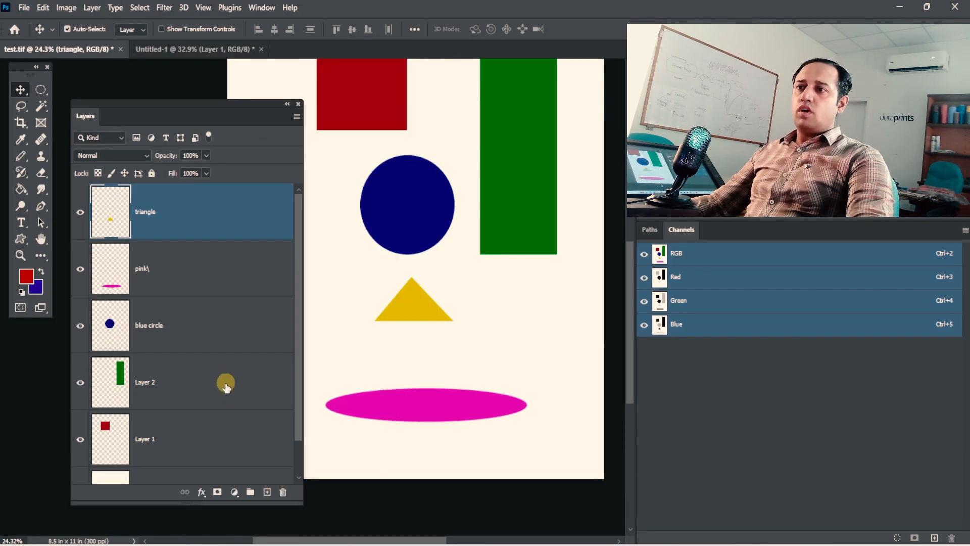
left_click(80, 268)
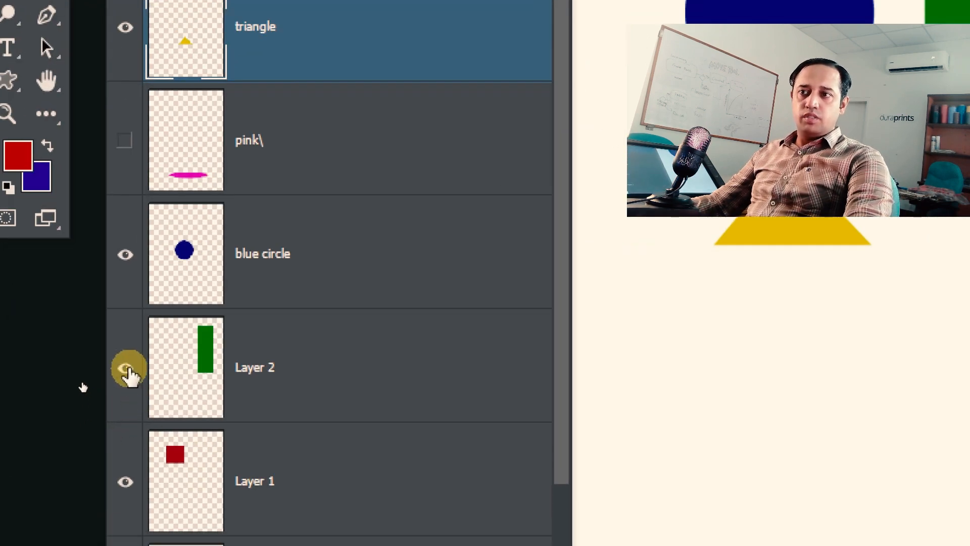
left_click(126, 369)
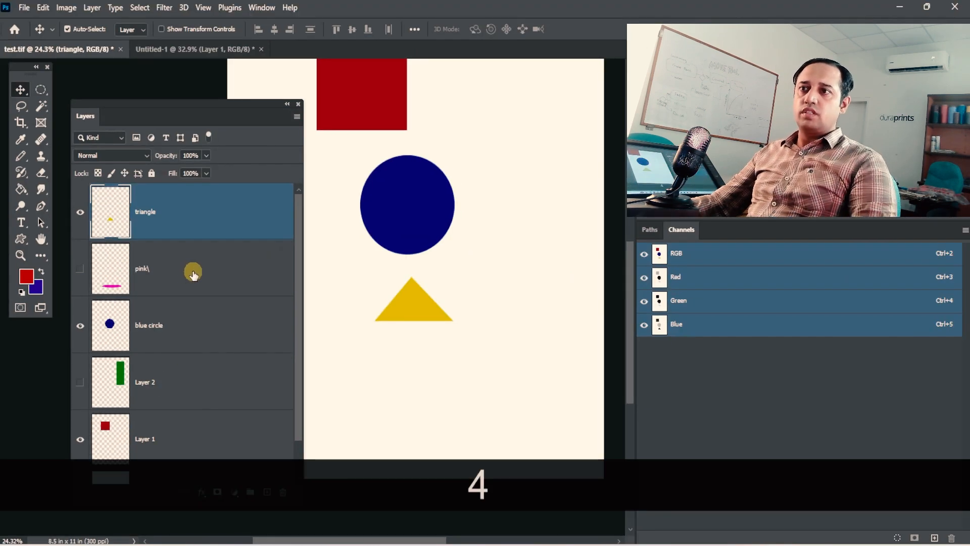
left_click(349, 181)
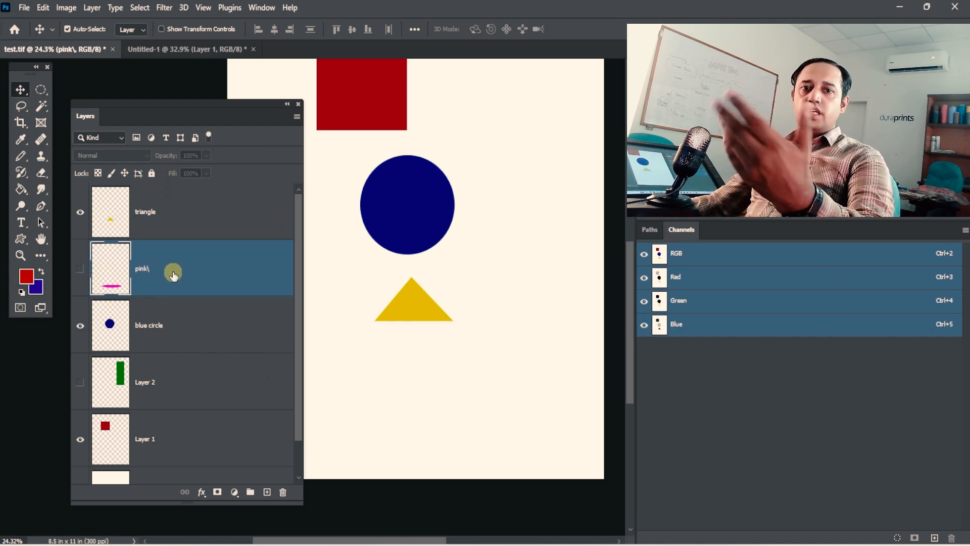
Check which merge commands are available with the hidden pink\ layer active and with the triangle layer active
left_click(297, 117)
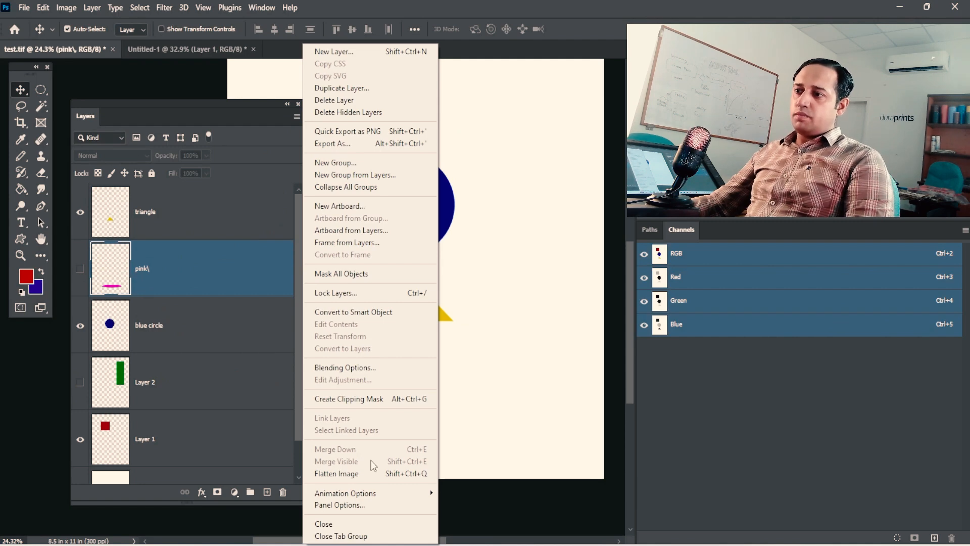
left_click(170, 213)
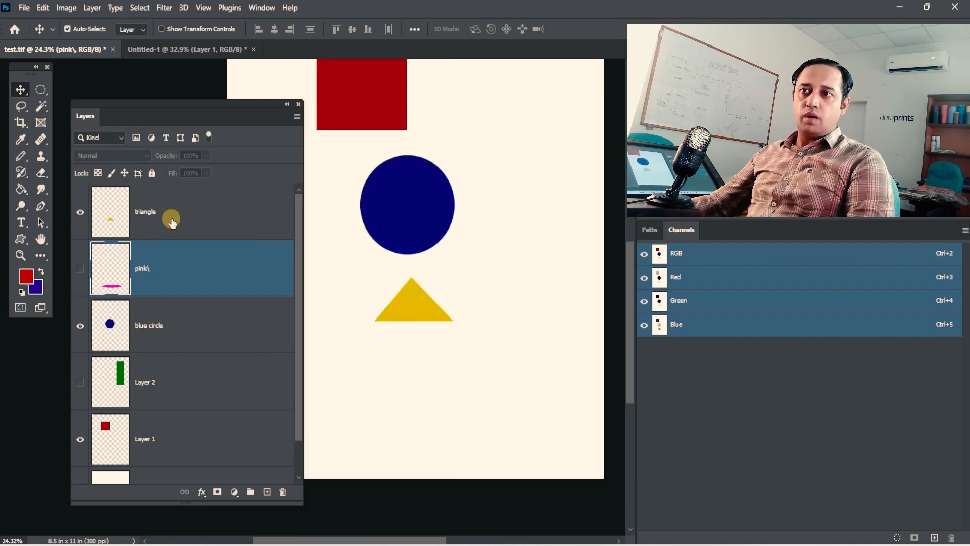
left_click(170, 213)
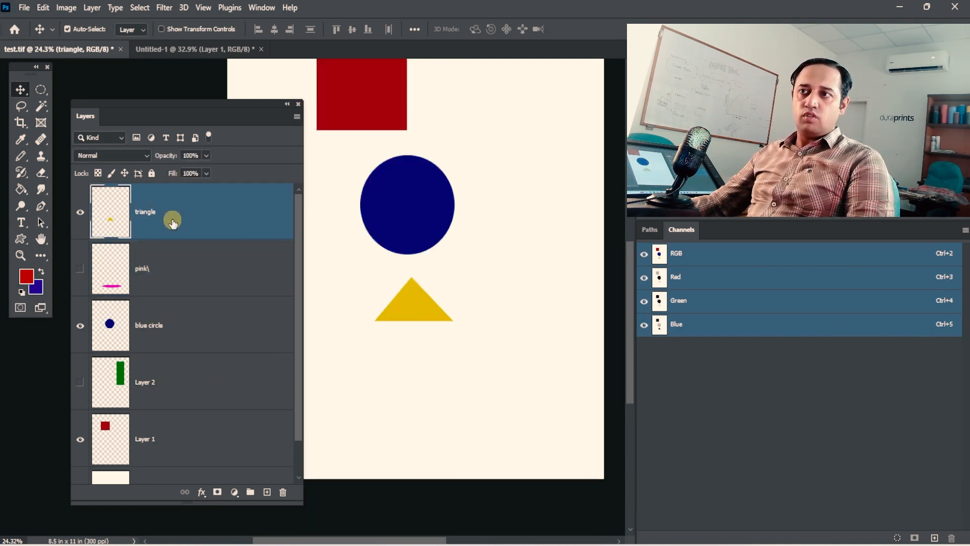
left_click(299, 118)
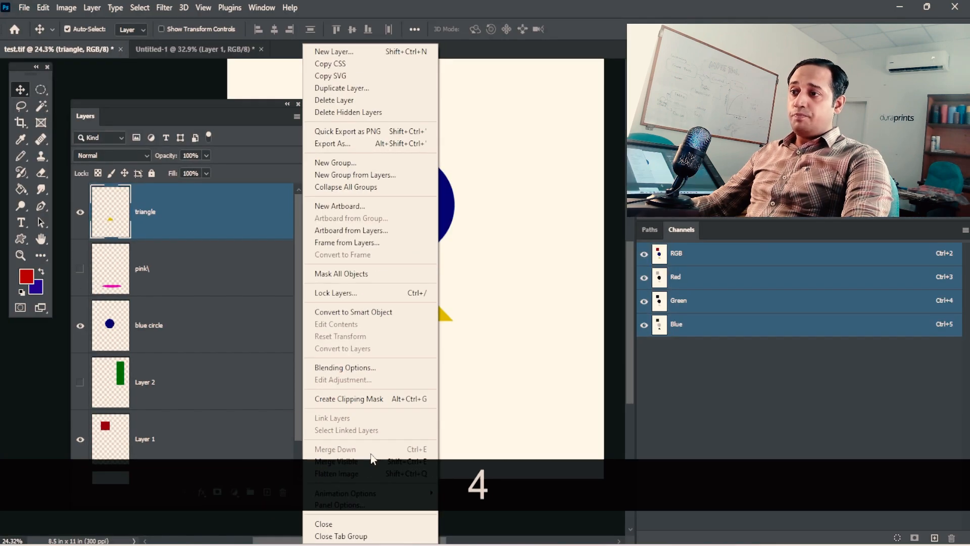
left_click(101, 287)
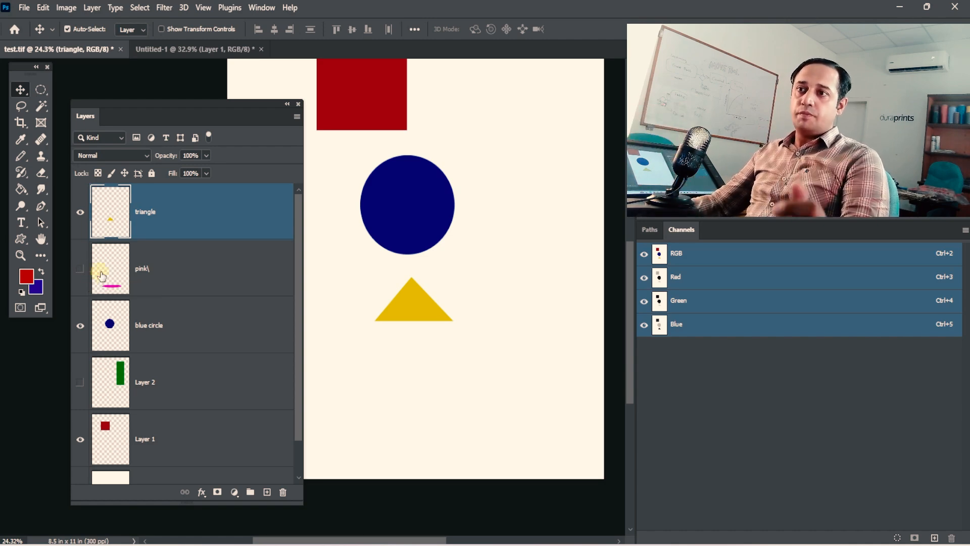
Temporarily show Layer 2 to check which merge commands are available for it, and hide it again
left_click(152, 386)
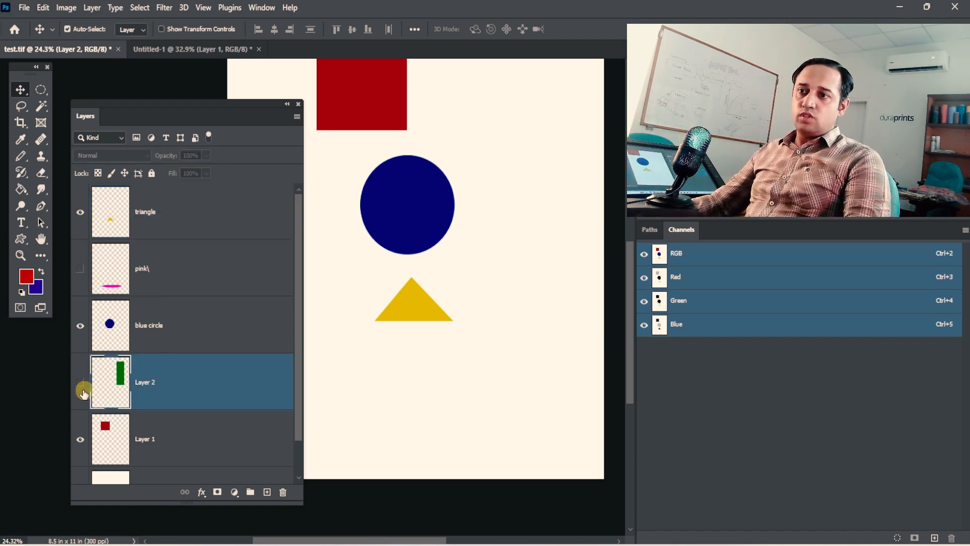
left_click(80, 383)
left_click(299, 119)
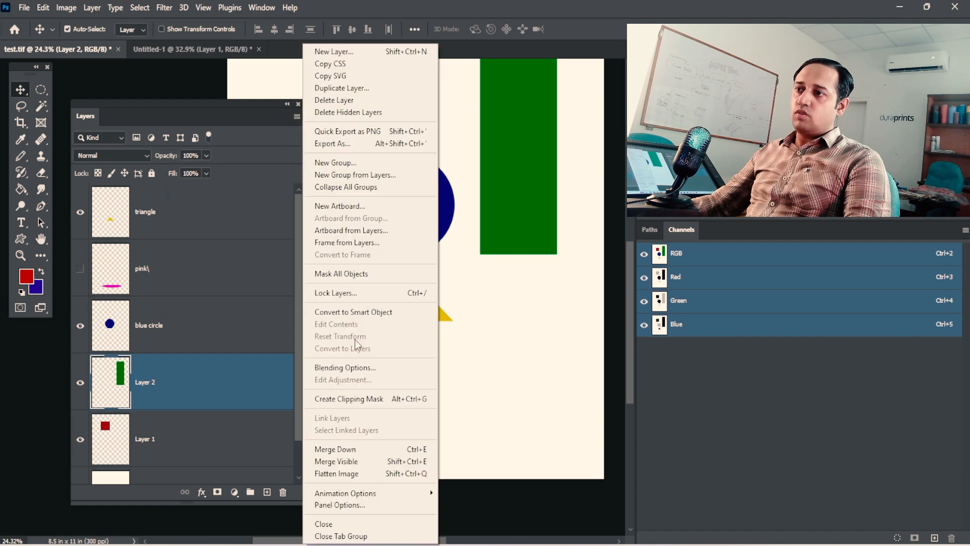
left_click(173, 374)
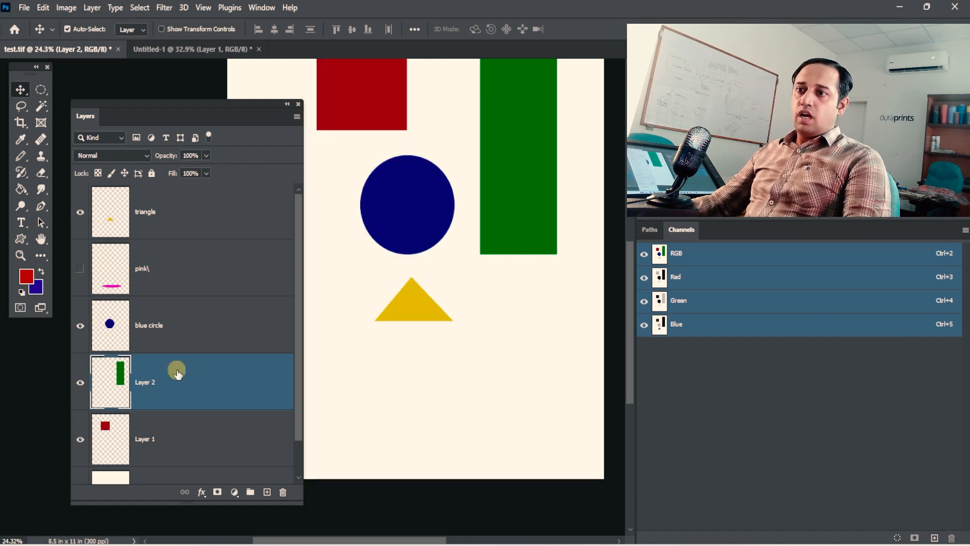
left_click(80, 382)
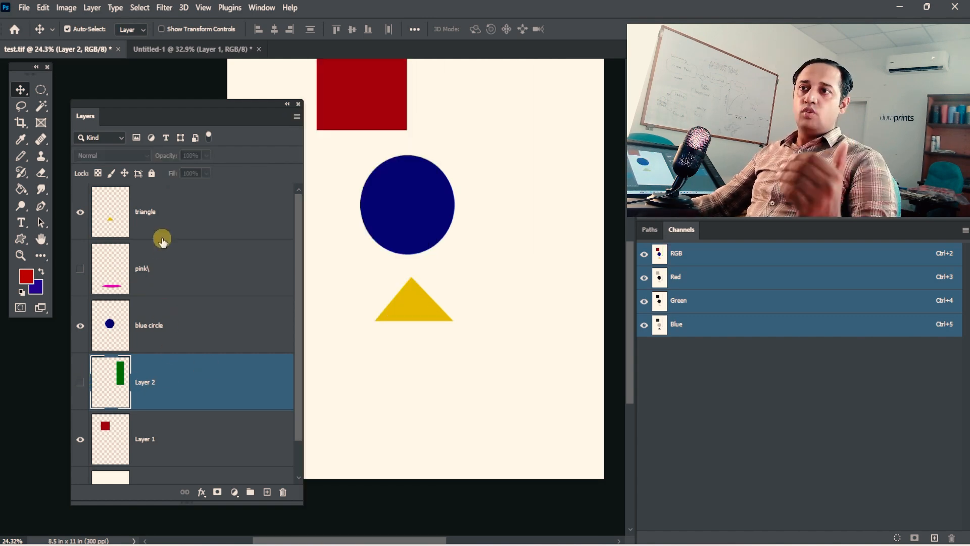
Merge all visible layers with the triangle layer active, and undo the merge
left_click(167, 212)
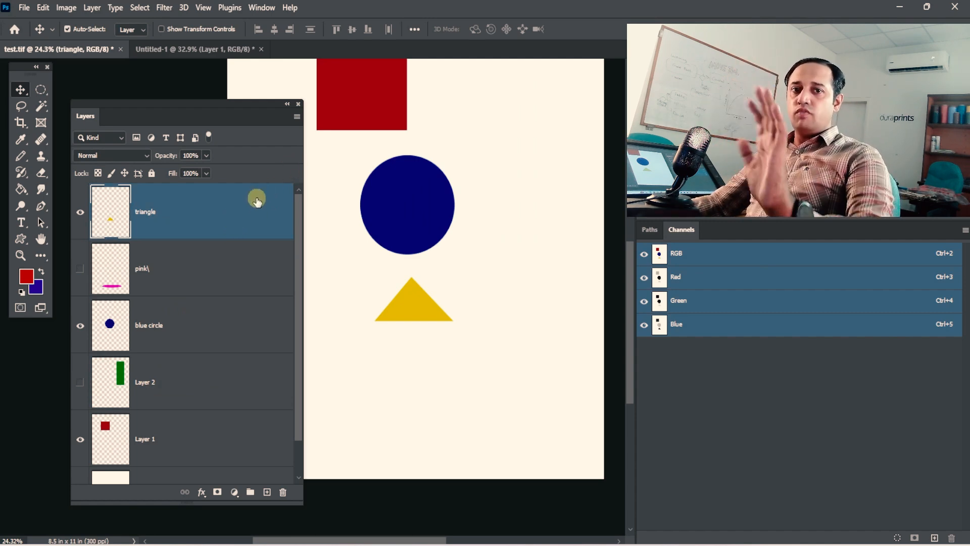
left_click(297, 118)
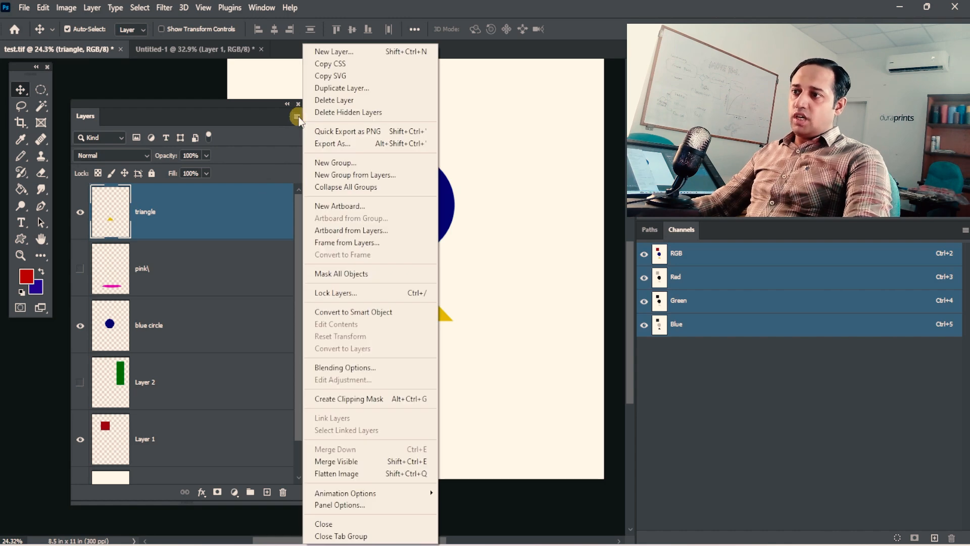
left_click(164, 108)
left_click(93, 9)
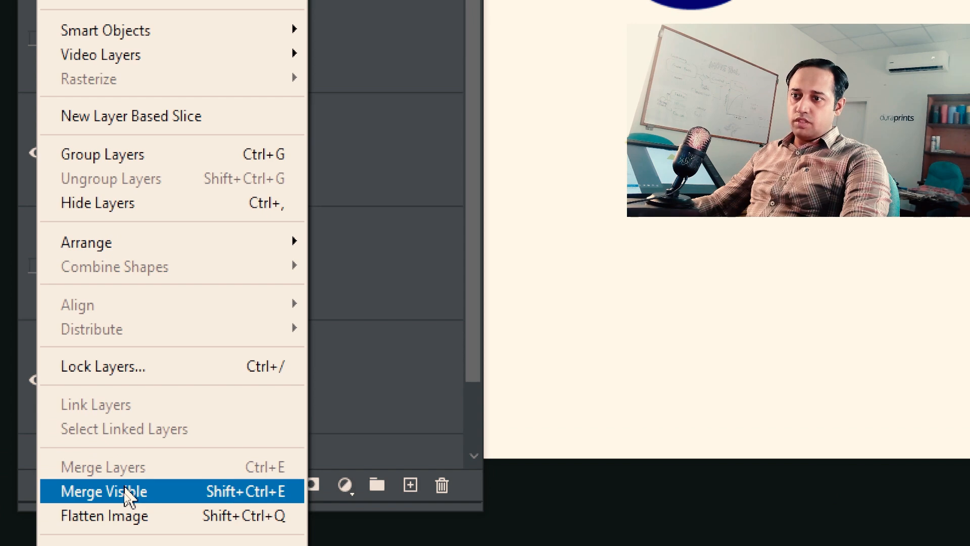
left_click(126, 491)
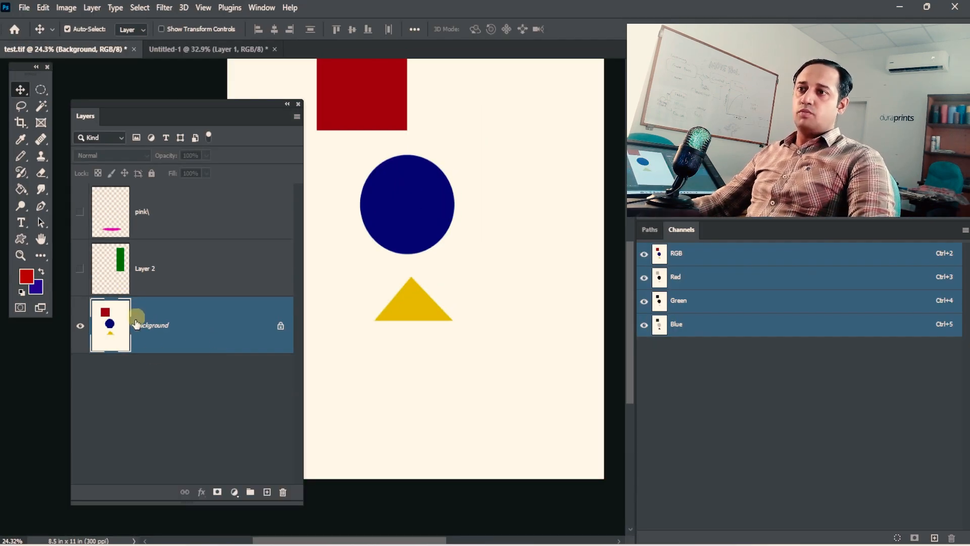
key("ctrl+z")
Review the visibility of all layers down to the Background, and look up the Merge Visible command
scroll(156, 387, "down", 2)
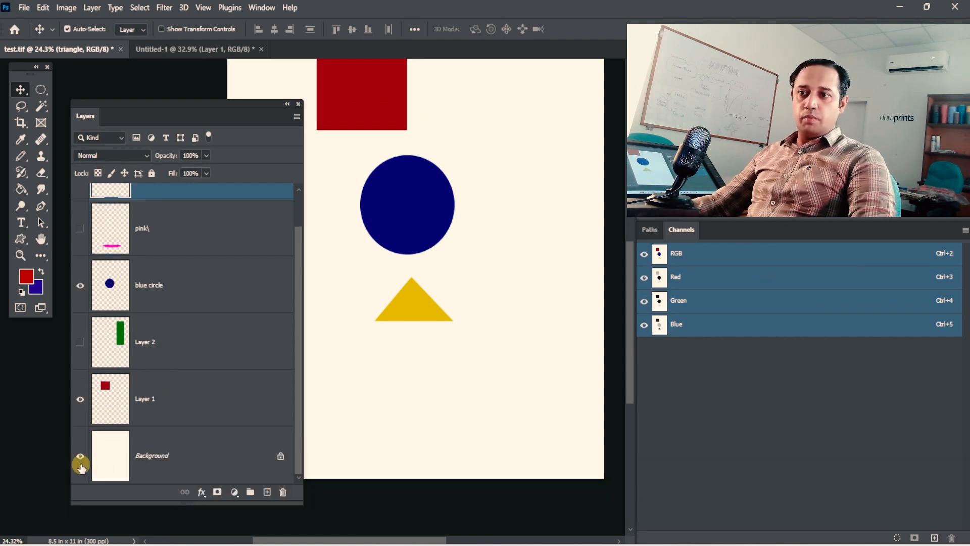
scroll(89, 299, "up", 2)
scroll(89, 331, "down", 2)
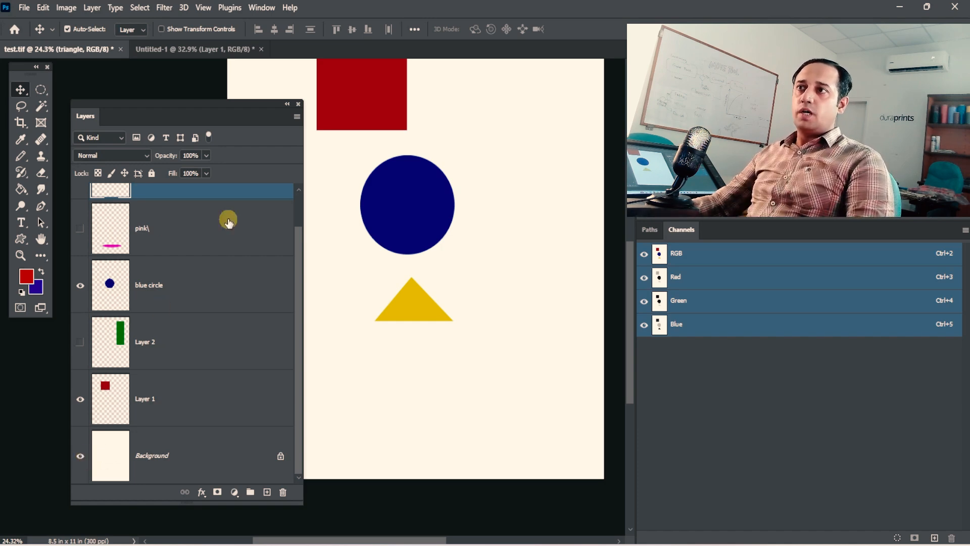
left_click(296, 118)
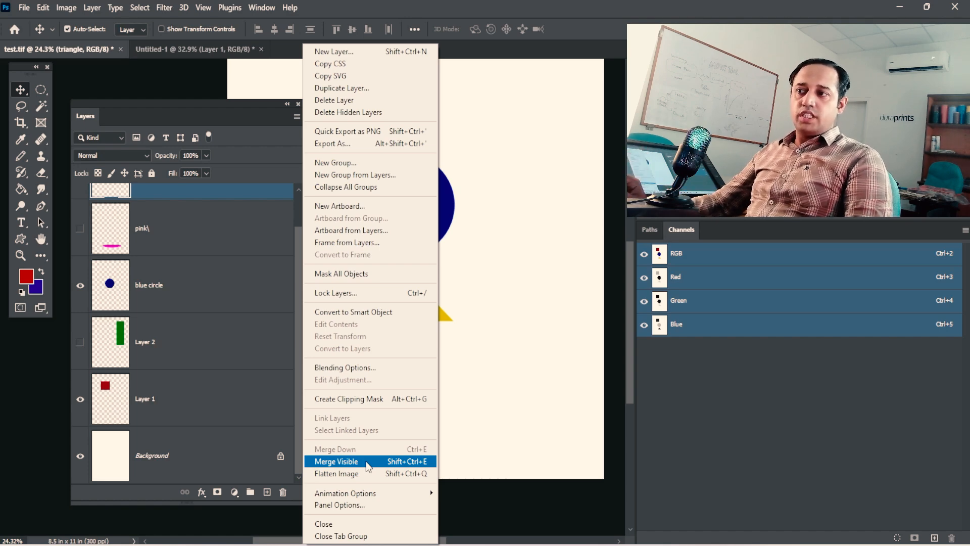
left_click(172, 217)
scroll(187, 233, "up", 1)
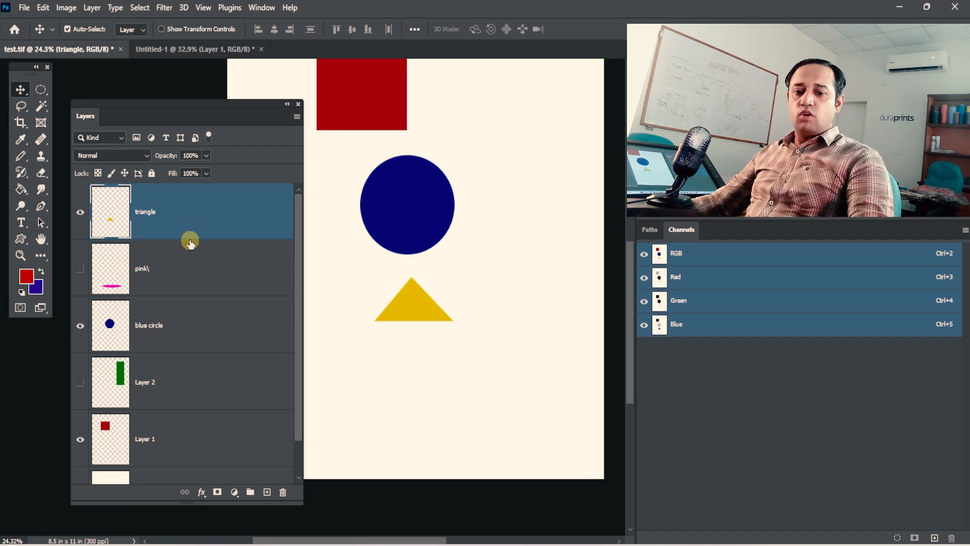
Run Merge Visible two more times, undoing each merge
key("ctrl+shift+e")
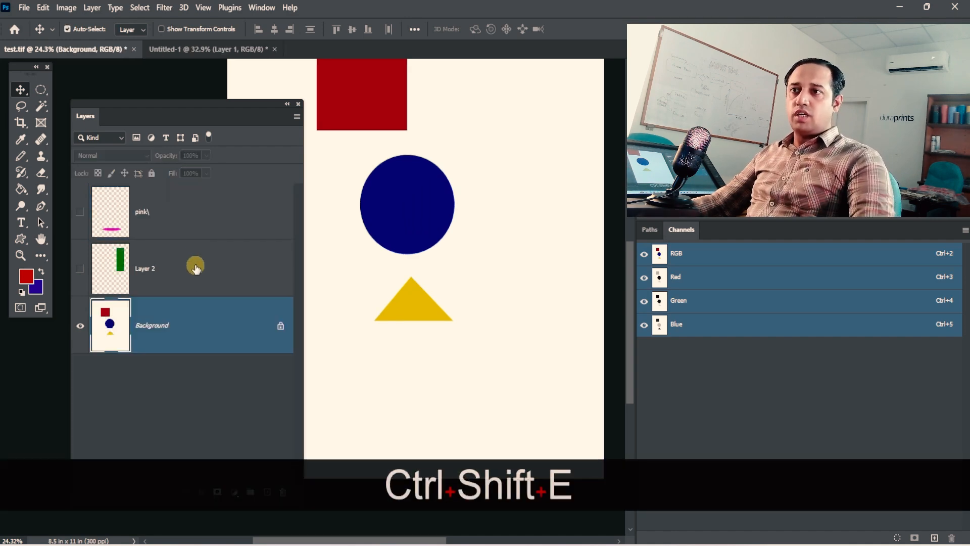
key("ctrl+z")
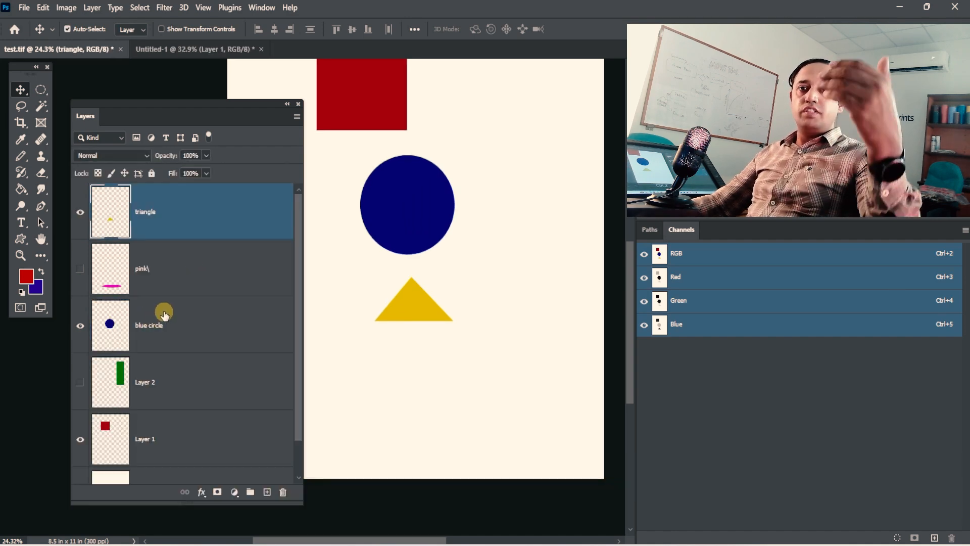
scroll(161, 326, "down", 1)
scroll(166, 327, "up", 1)
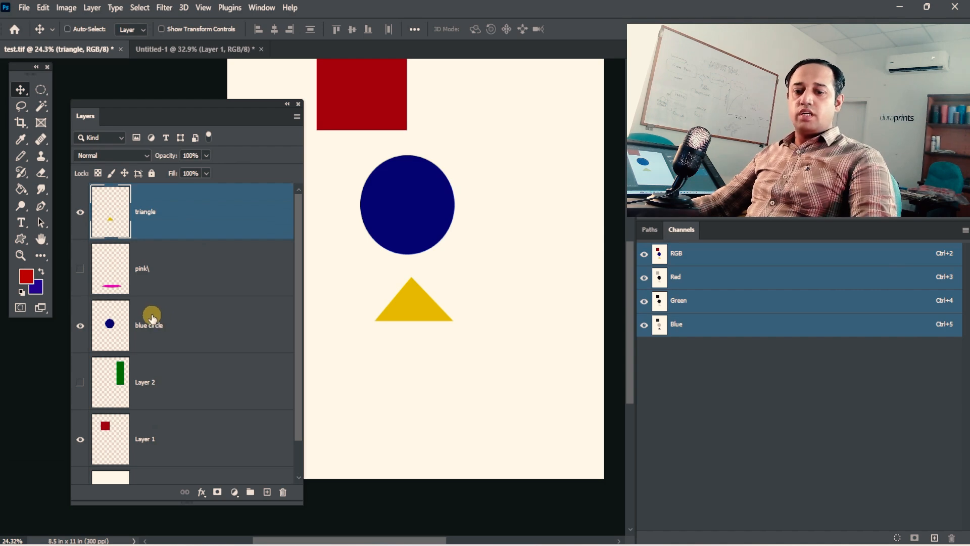
key("ctrl+shift+e")
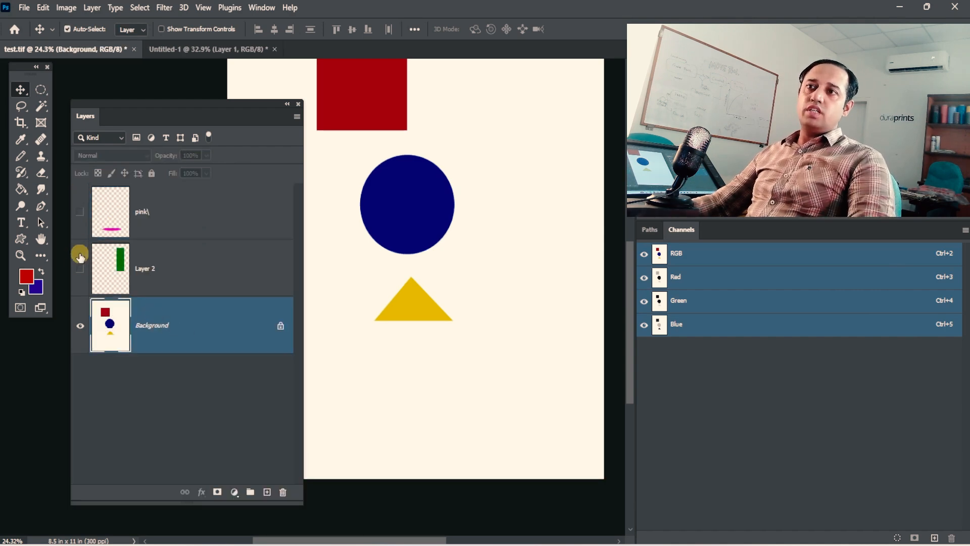
key("ctrl+z")
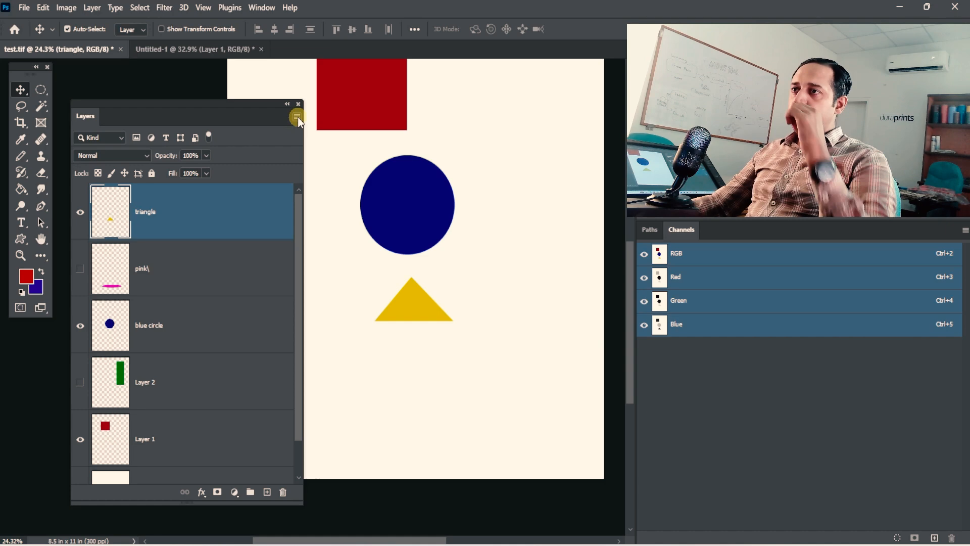
Look up the Flatten Image command, and go through the pink\ and blue circle layers, ending with the triangle layer active
left_click(297, 117)
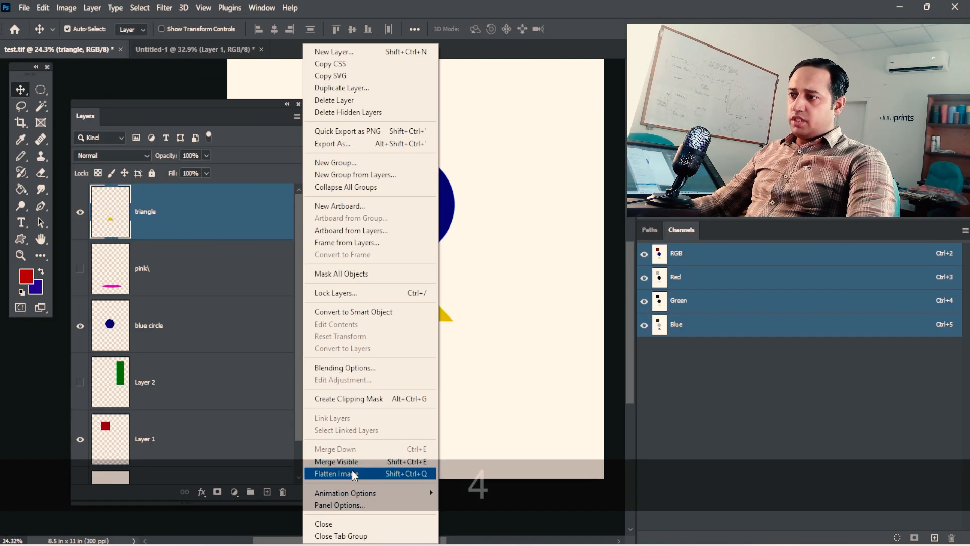
left_click(207, 318)
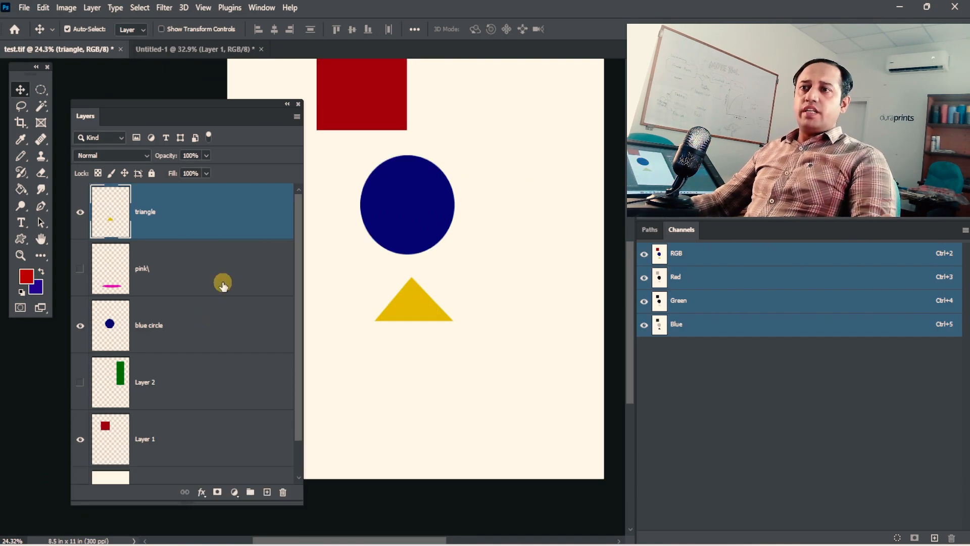
left_click(195, 261)
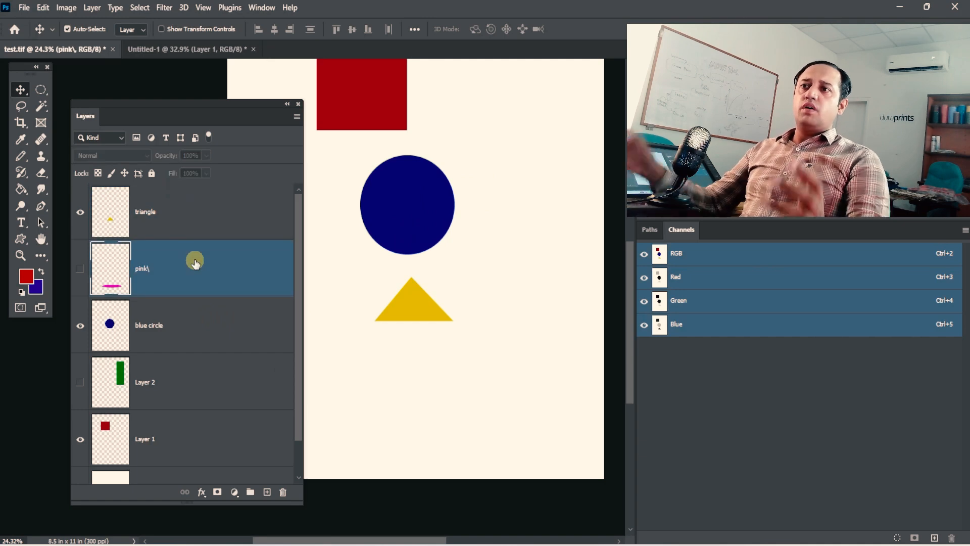
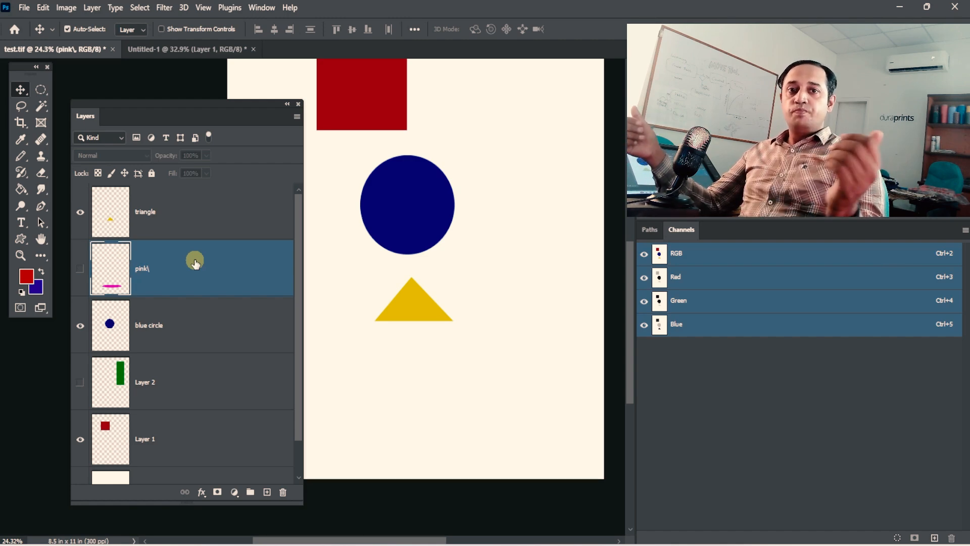
left_click(221, 221)
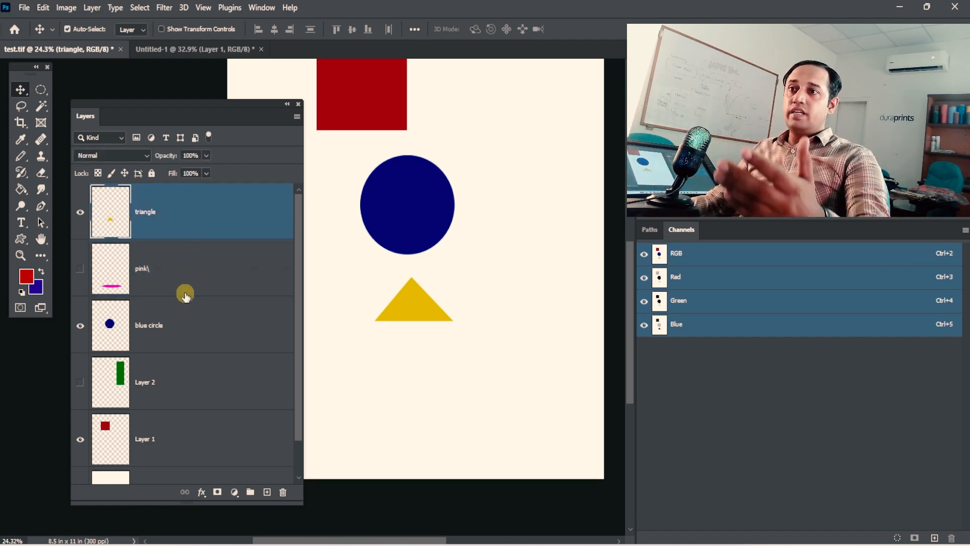
left_click(186, 290)
left_click(189, 340)
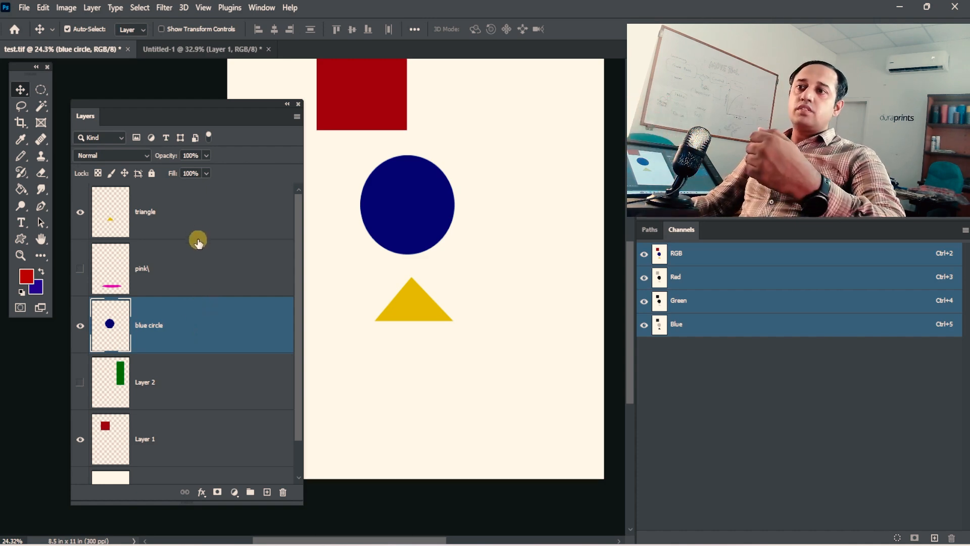
left_click(156, 216)
Make the hidden Layer 2 and pink\ layer visible again
scroll(167, 298, "down", 2)
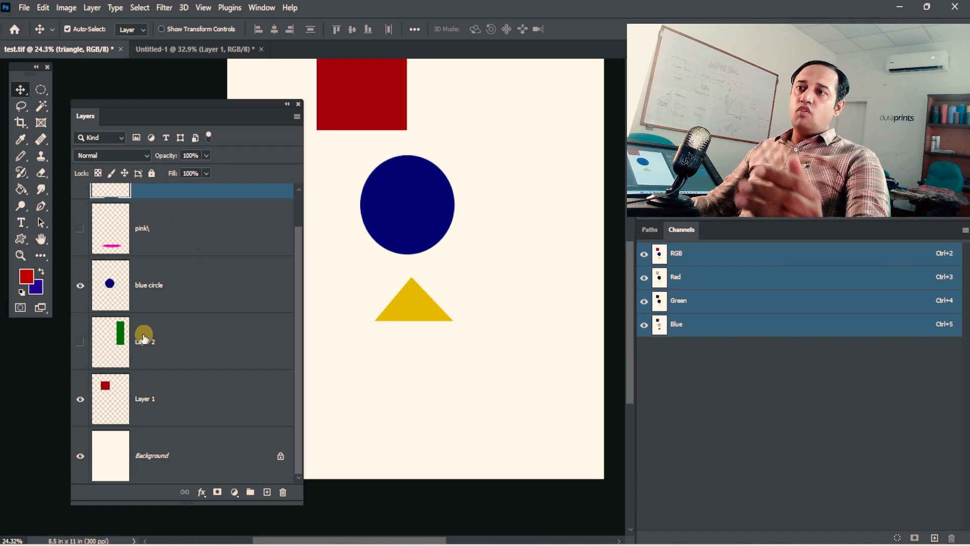
left_click(77, 342)
left_click(79, 227)
scroll(188, 274, "up", 1)
scroll(194, 300, "down", 1)
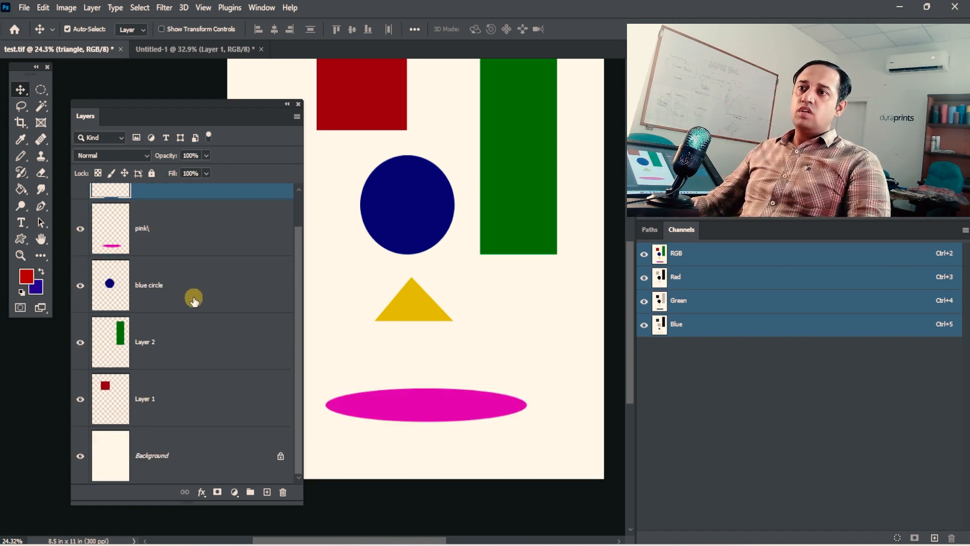
Look up the merge and flatten commands available for the triangle layer with every layer visible
left_click(297, 121)
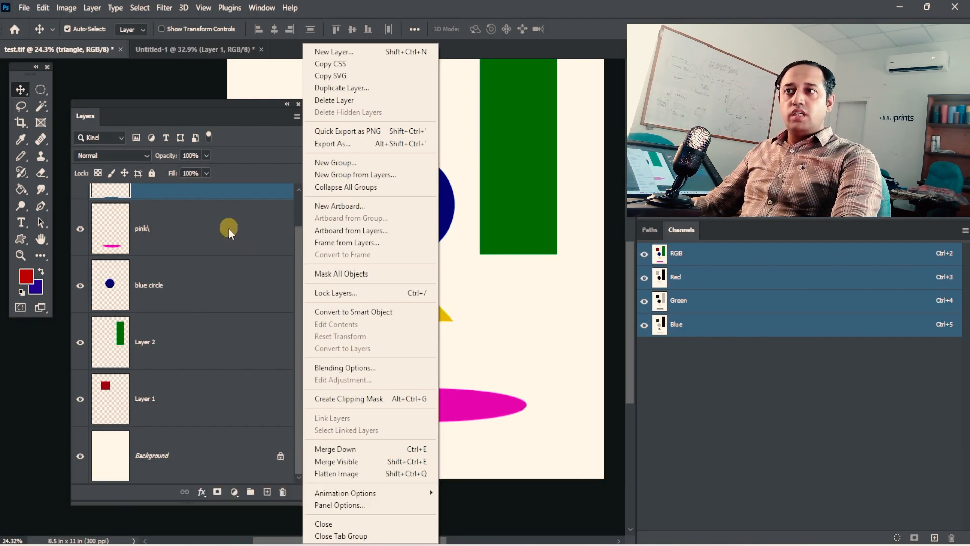
left_click(228, 227)
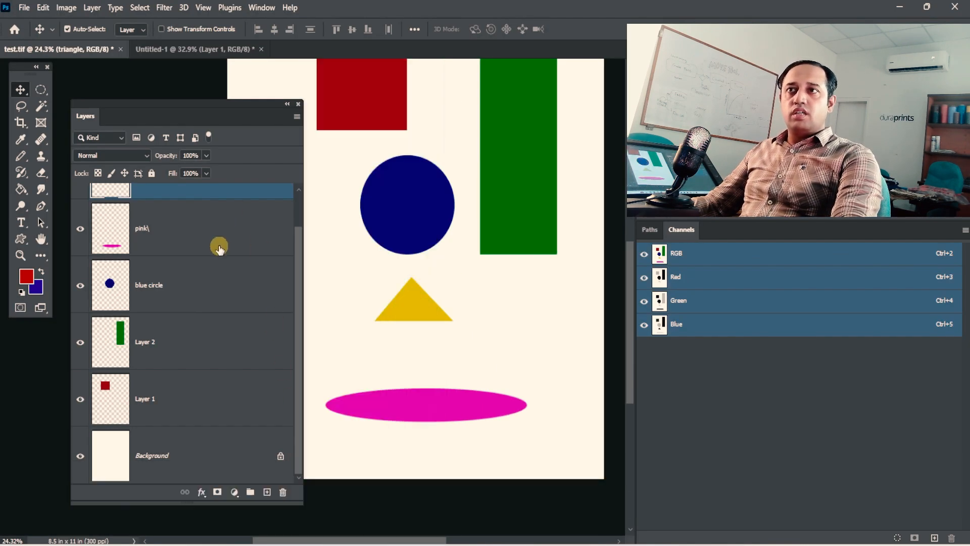
left_click(92, 8)
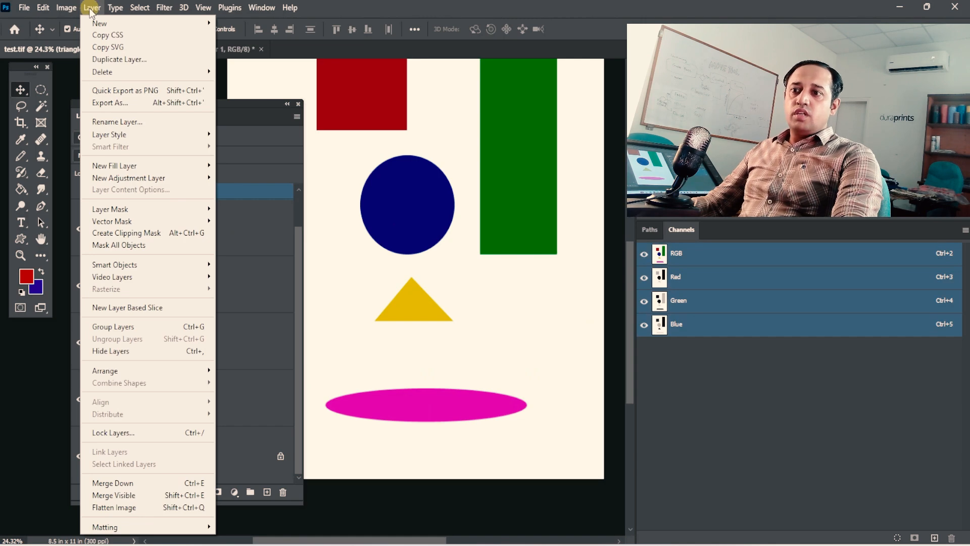
Look through the application menu commands in the Keyboard Shortcuts settings and close them without changing anything
mouse_move(74, 10)
mouse_move(137, 11)
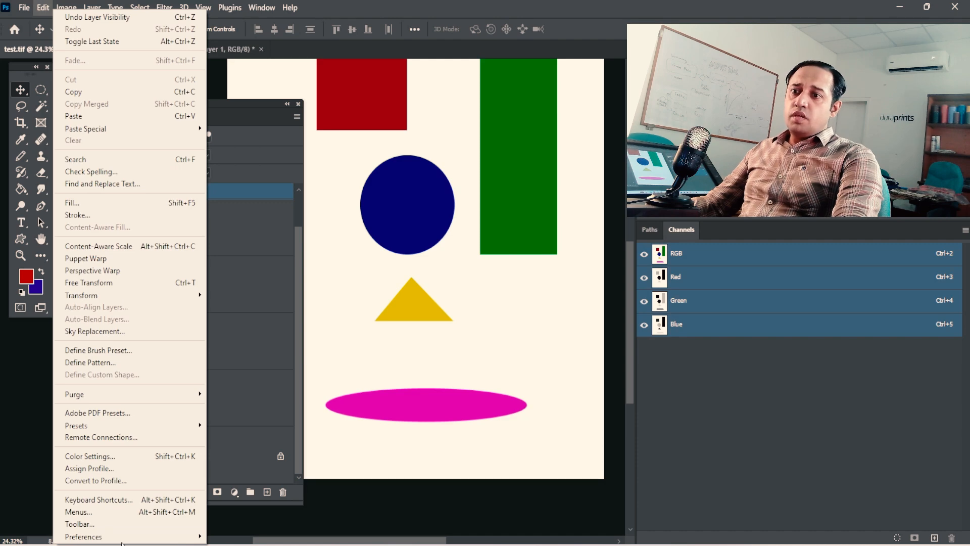
mouse_move(122, 538)
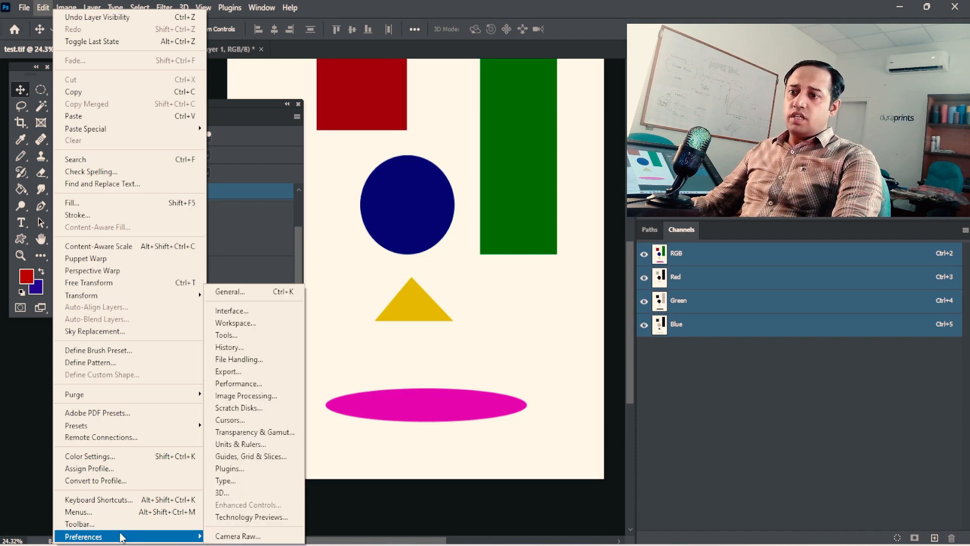
left_click(98, 499)
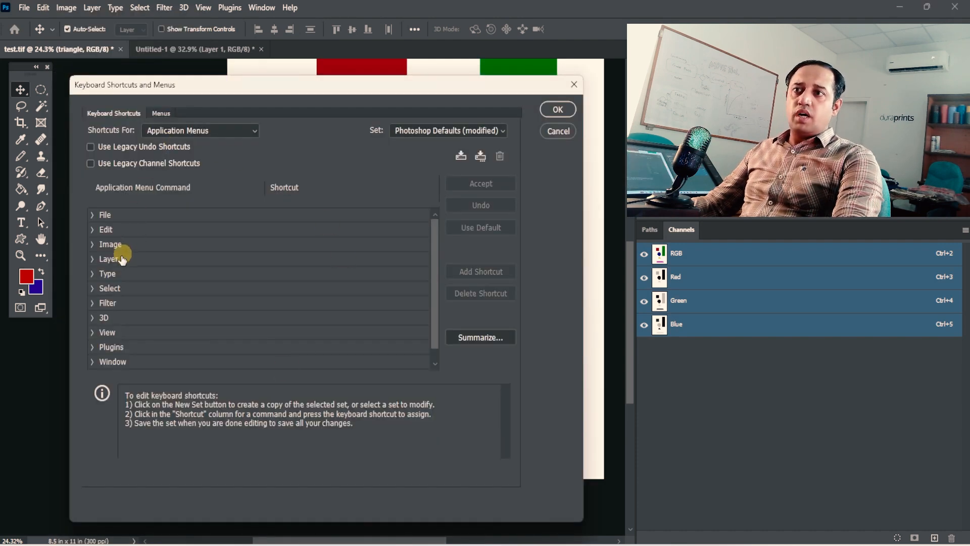
left_click(123, 273)
left_click(135, 319)
left_click(138, 347)
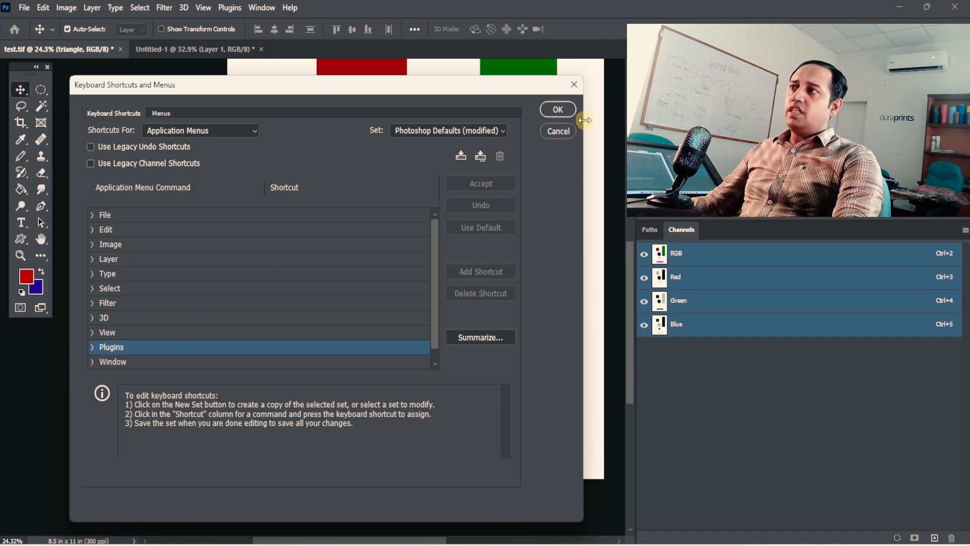
left_click(549, 133)
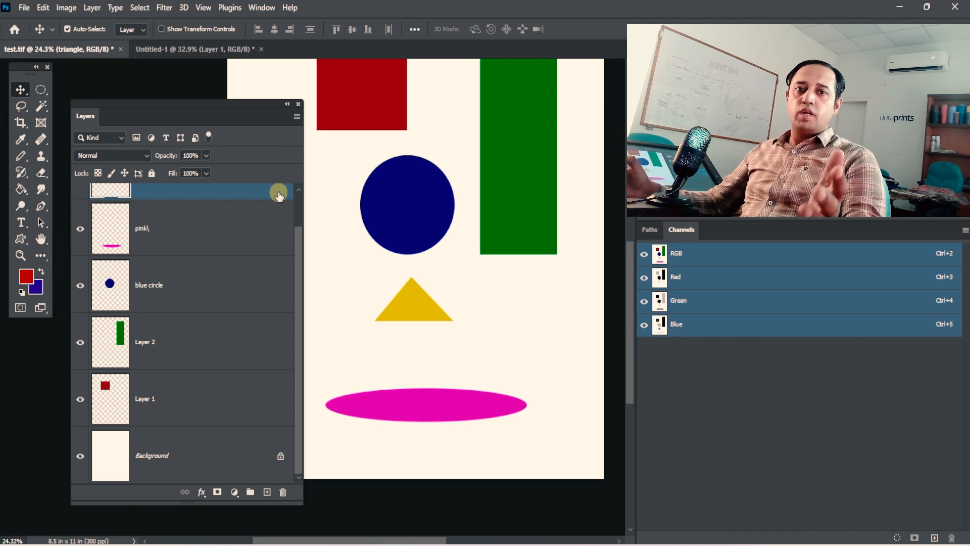
Flatten the image with every layer visible, and undo the flattening
left_click(298, 118)
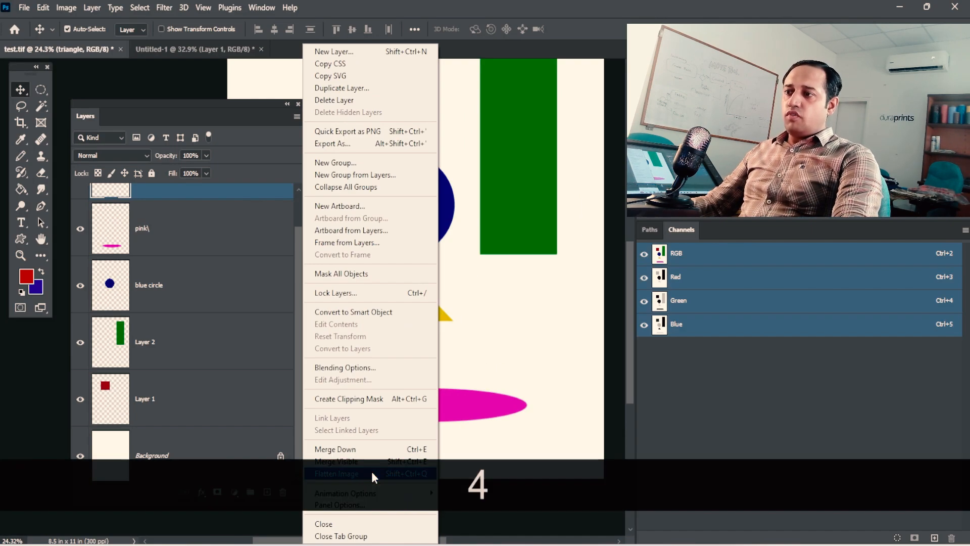
left_click(336, 473)
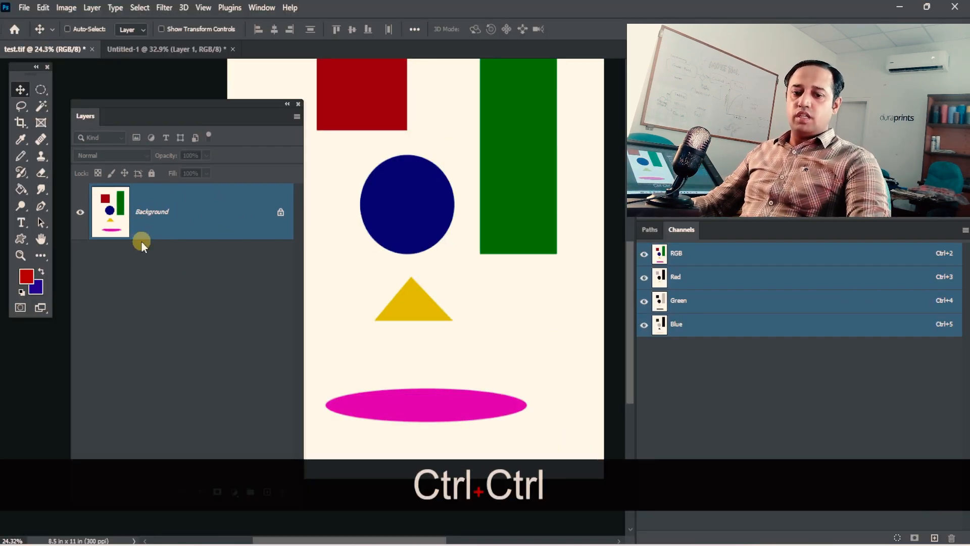
key("ctrl+z")
Hide the pink\ layer and Layer 2, flatten the image discarding the hidden layers, and undo it
left_click(81, 269)
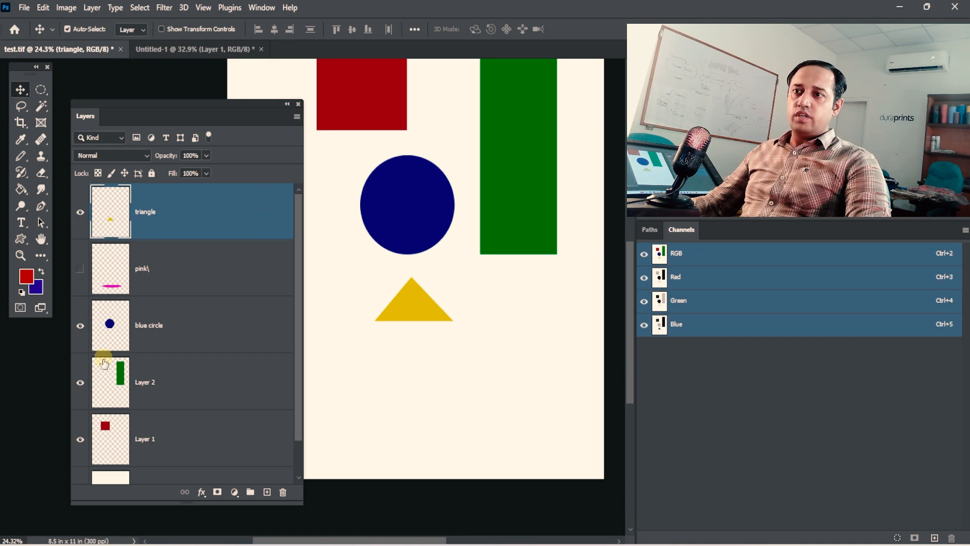
left_click(79, 382)
left_click(296, 118)
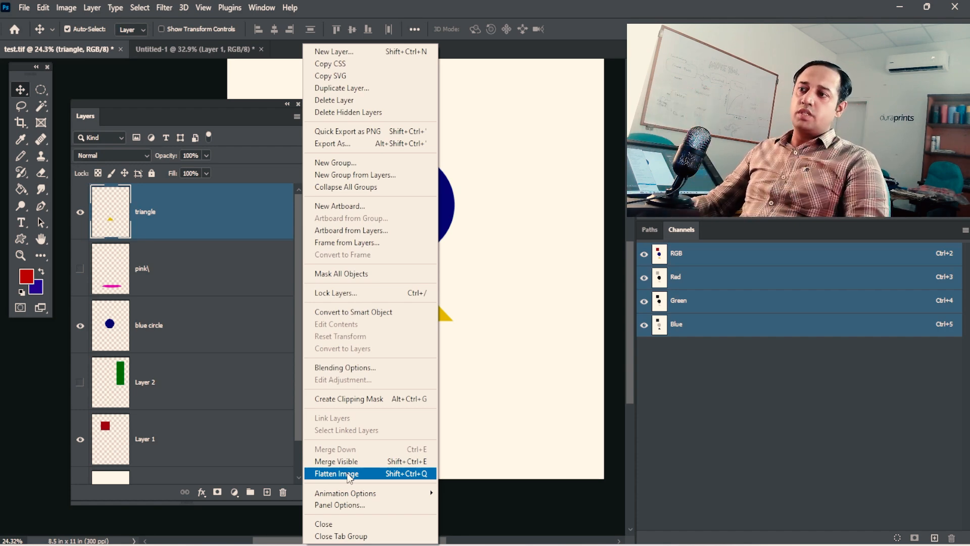
left_click(347, 475)
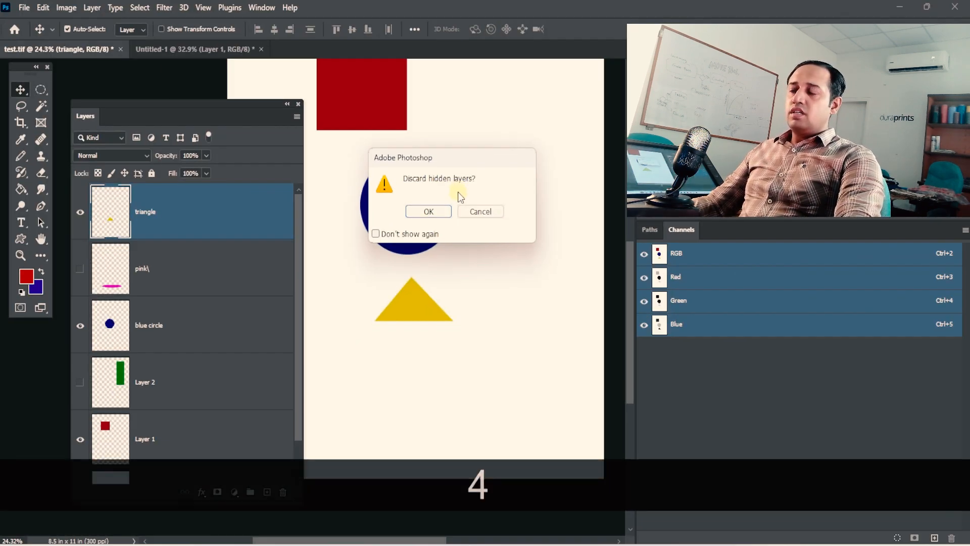
left_click(443, 240)
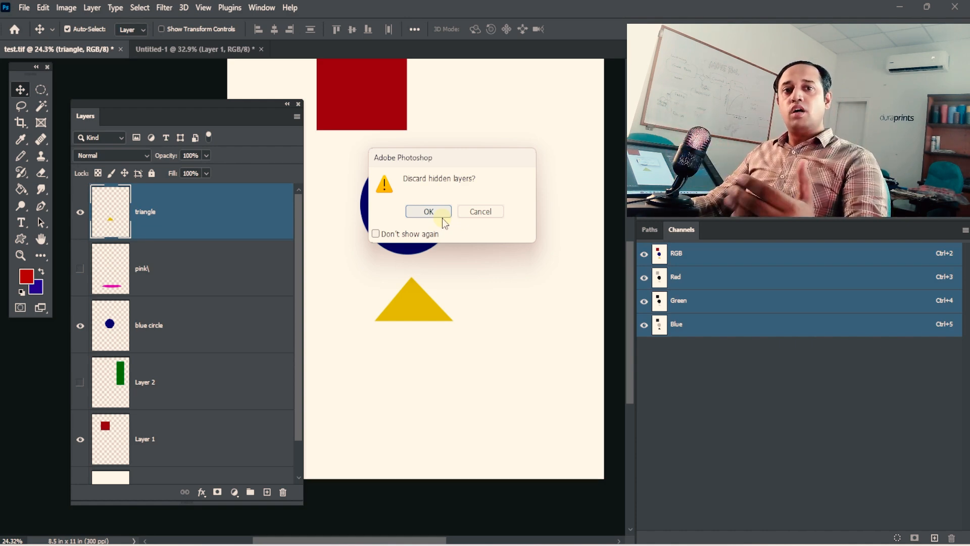
left_click(437, 212)
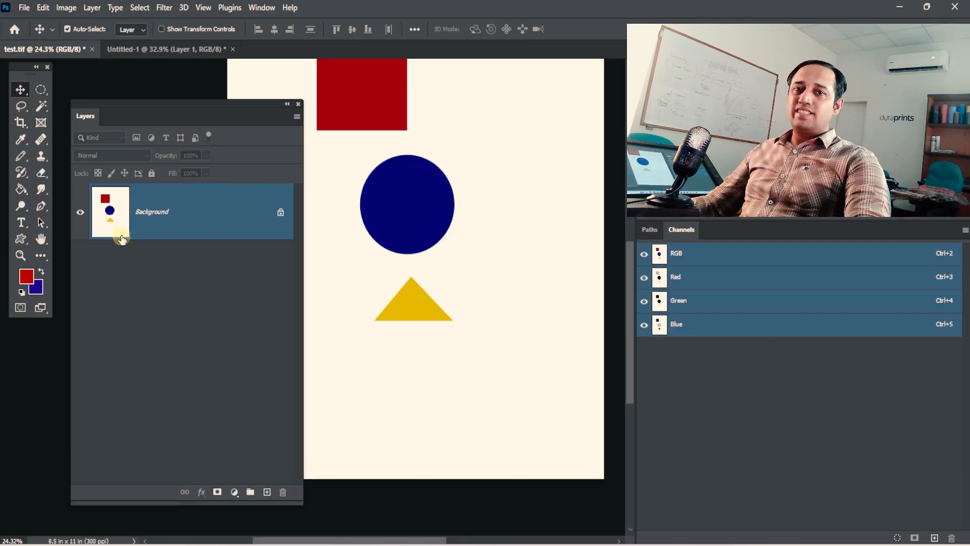
key("ctrl+z")
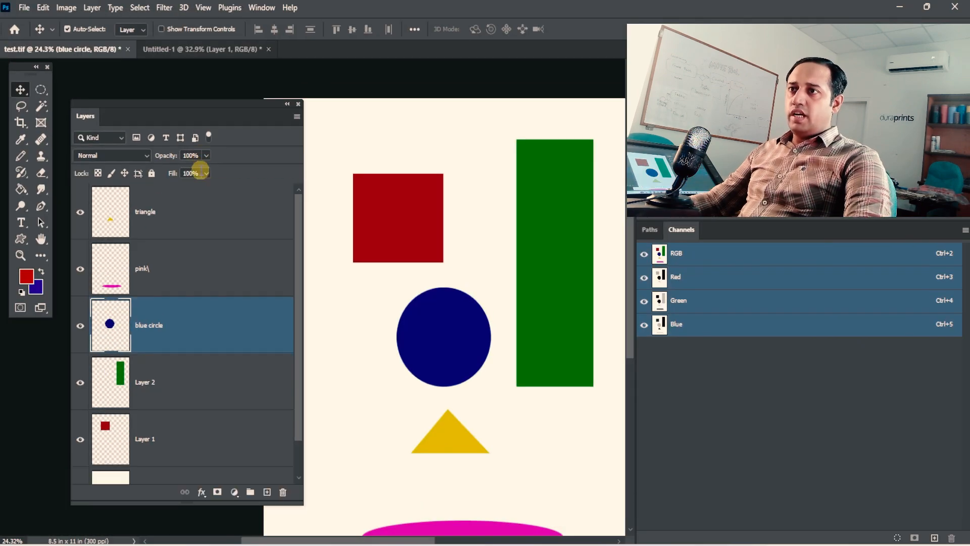
Move the triangle layer below the blue circle layer, and hide all four layers above Layer 1
left_click_drag(94, 215, 86, 373)
left_click_drag(81, 211, 82, 382)
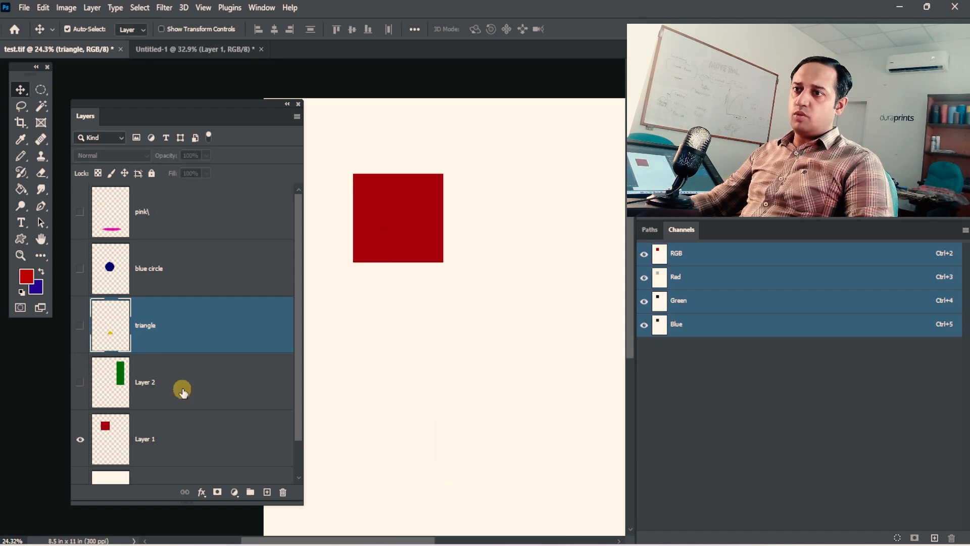
Move the red square on Layer 1 toward the middle of the canvas and enlarge it proportionally to about one and a half times its size
left_click(182, 427)
scroll(202, 419, "down", 2)
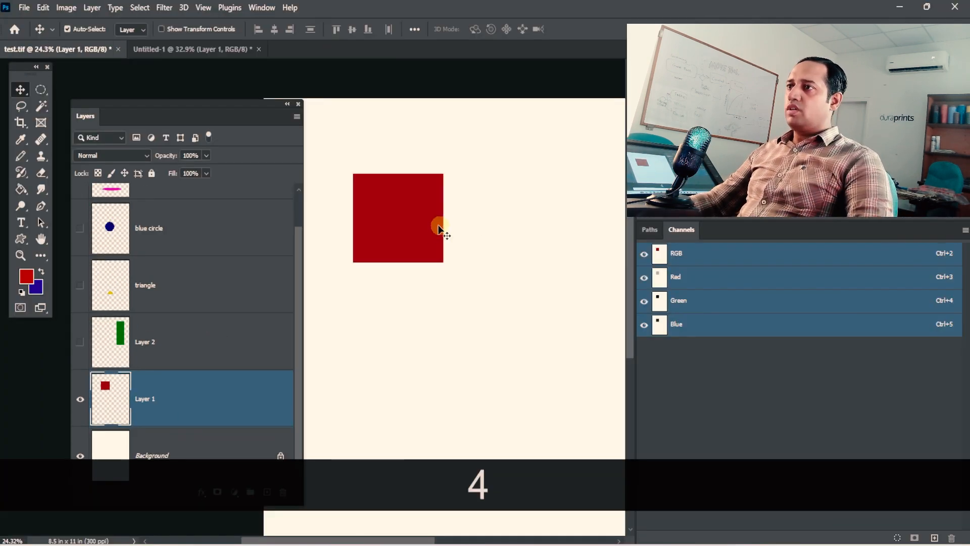
left_click_drag(439, 227, 486, 304)
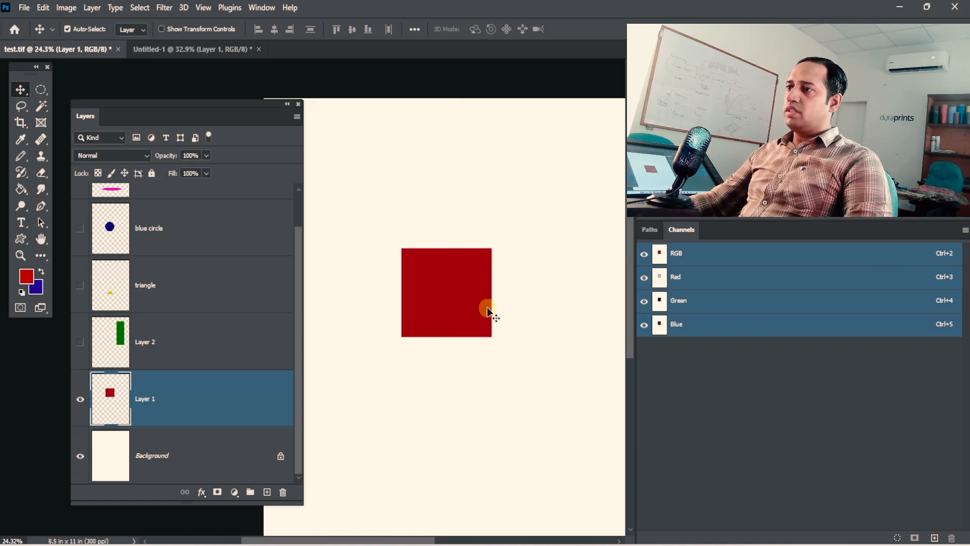
key("ctrl+t")
left_click_drag(492, 248, 518, 221)
double_click(481, 257)
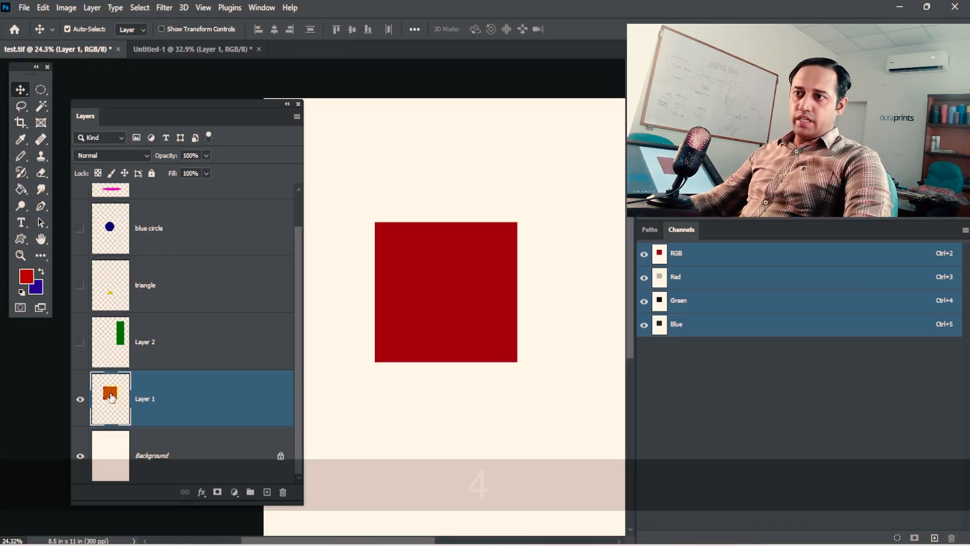
Turn the Background layer off and on again, and lower Layer 1's opacity to 24%
left_click(109, 460)
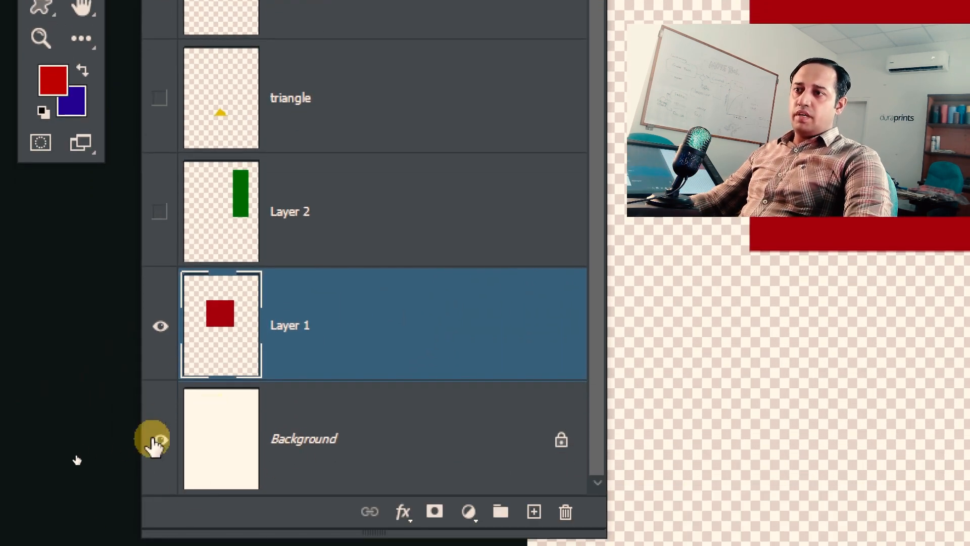
left_click(157, 440)
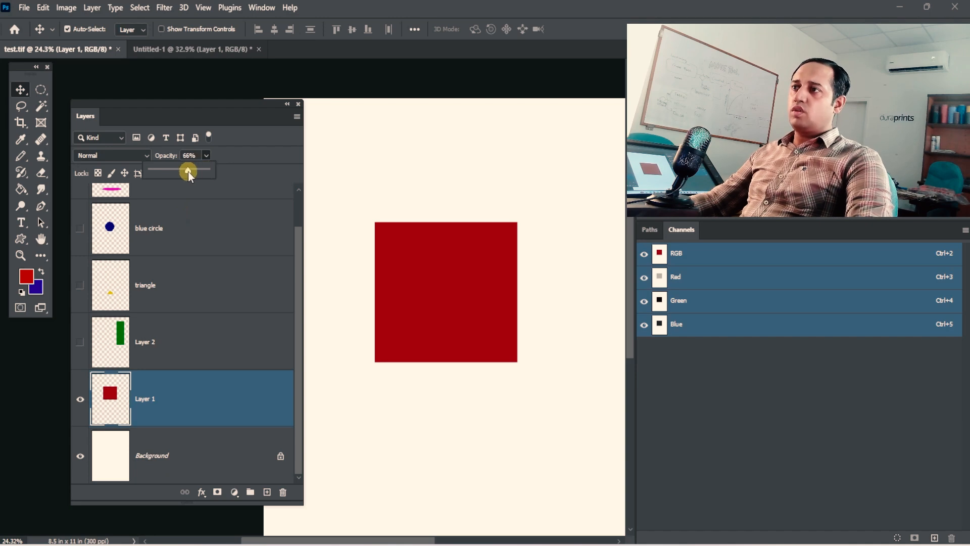
left_click_drag(188, 171, 162, 174)
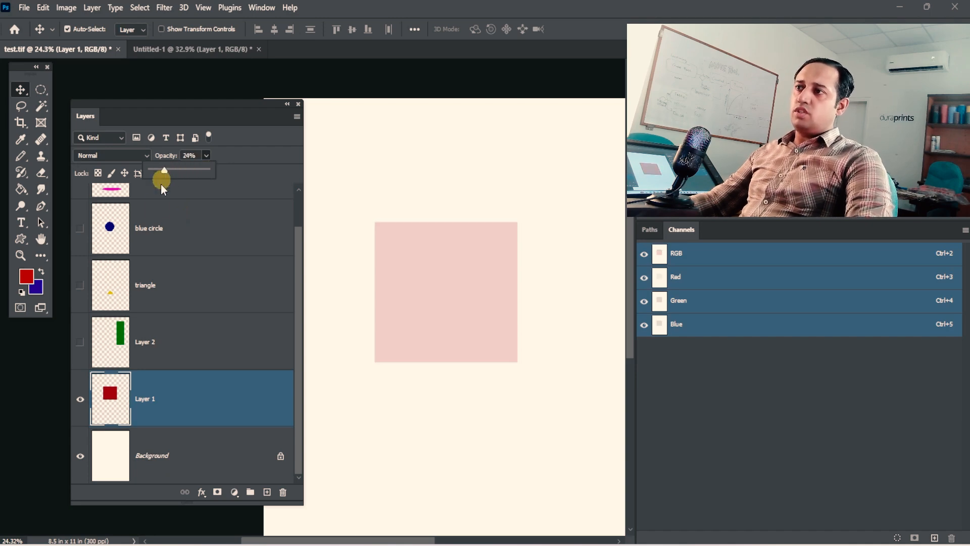
Hide the Background layer to check the transparency, set Layer 1's opacity to 57%, and show the Background again
left_click(80, 455)
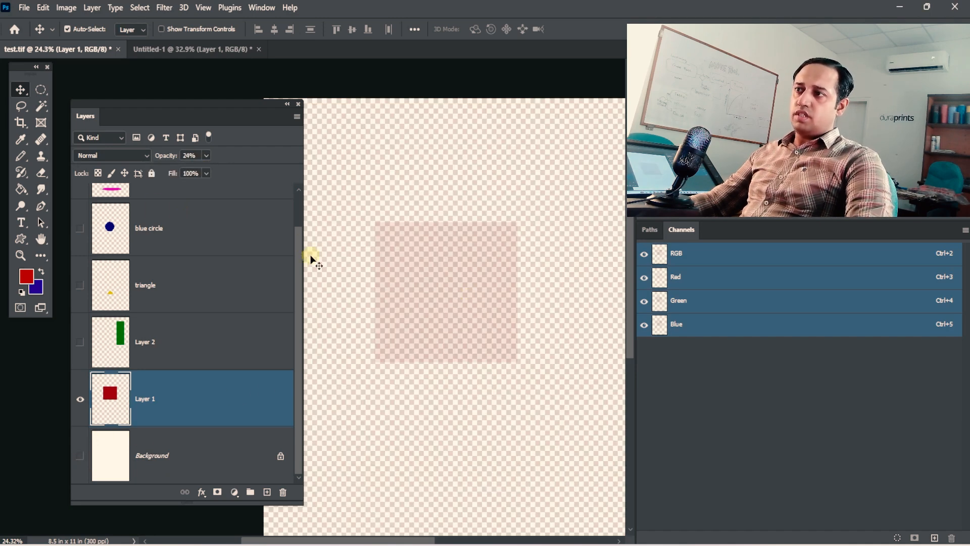
left_click_drag(206, 172, 226, 170)
left_click(79, 456)
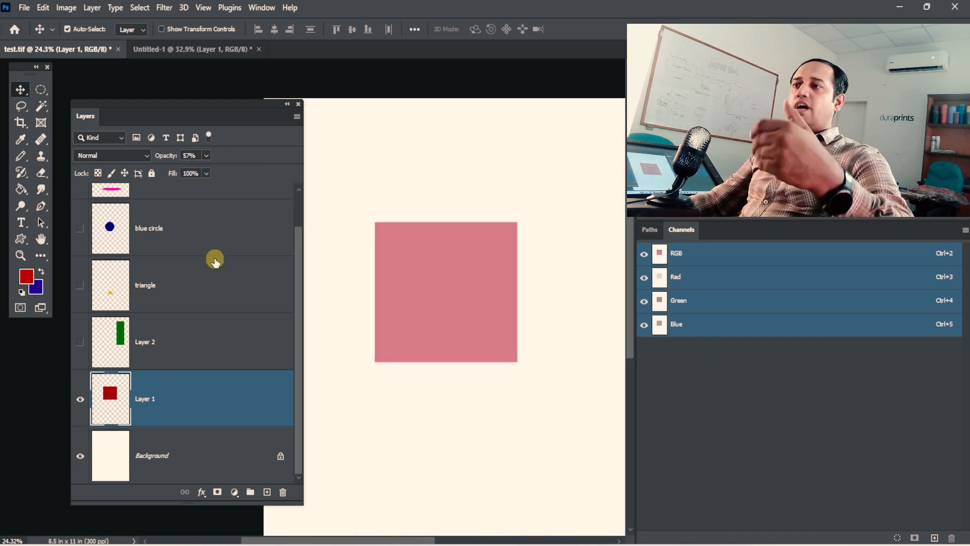
Pick a bright golden yellow as the foreground colour and fill the Background layer with it
left_click(206, 156)
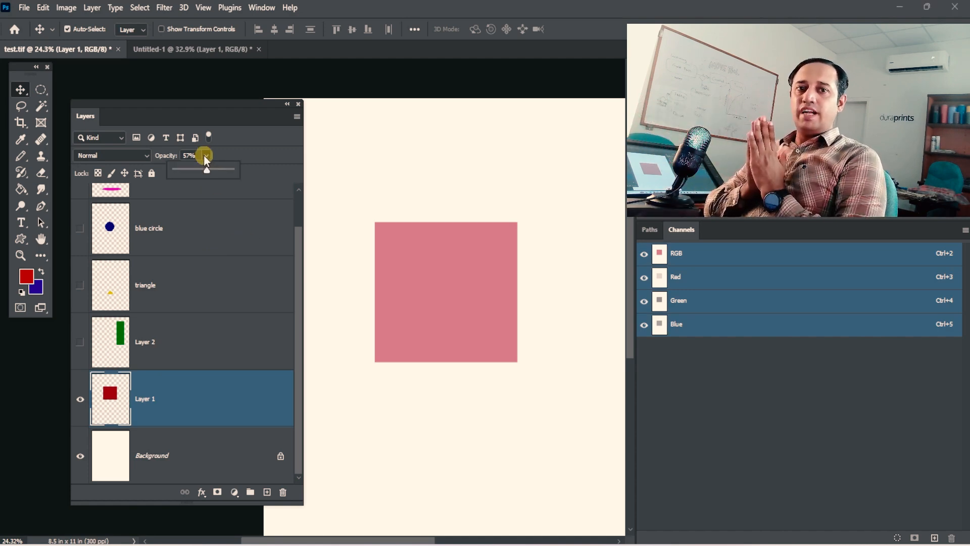
left_click(152, 456)
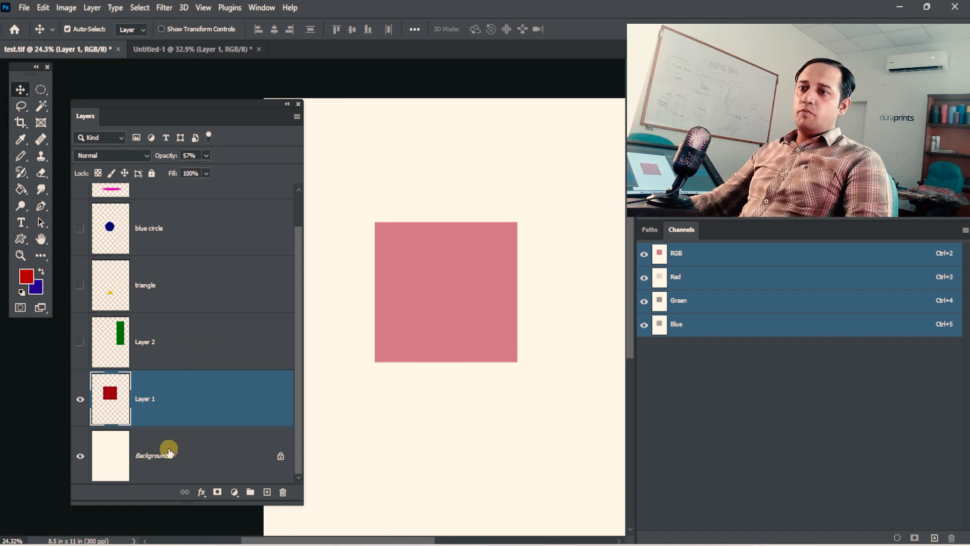
left_click(26, 276)
left_click(433, 438)
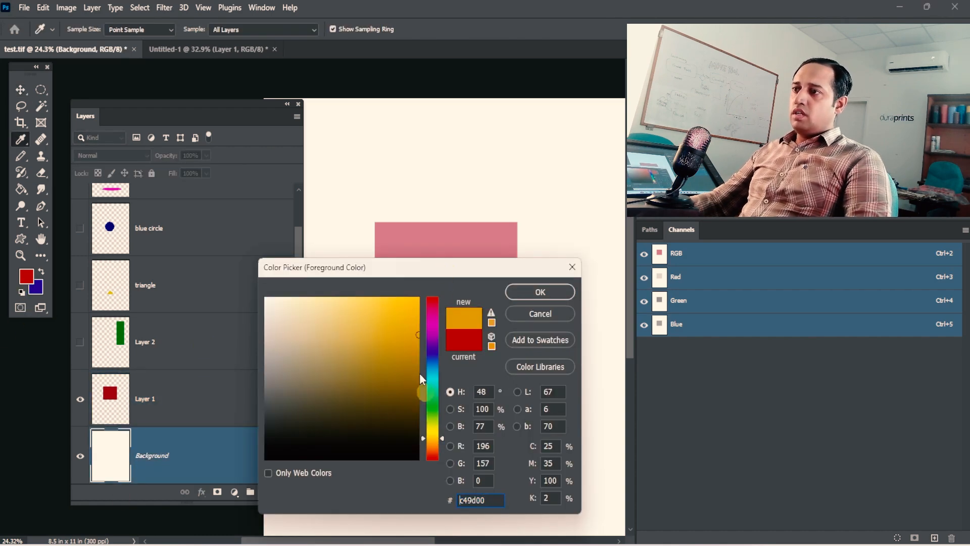
left_click(540, 291)
key("v")
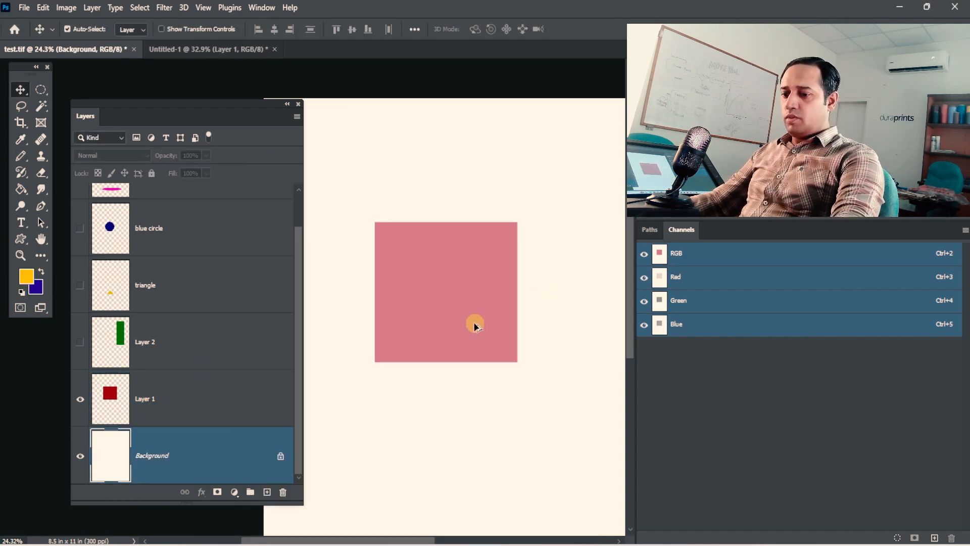
key("alt+BackSpace")
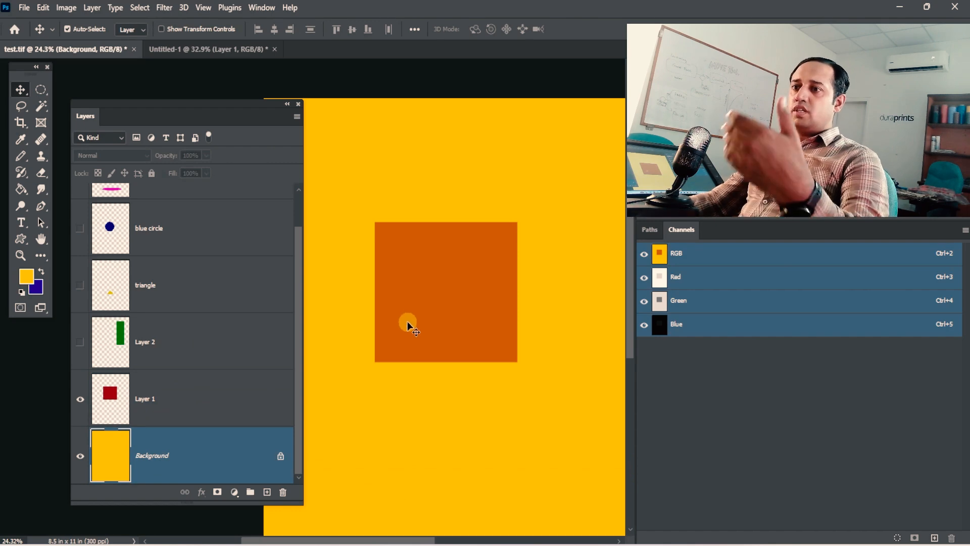
Vary Layer 1's opacity over the yellow background, trying 100%, 48% and lower, and set it back to 100%
left_click(167, 403)
left_click(205, 156)
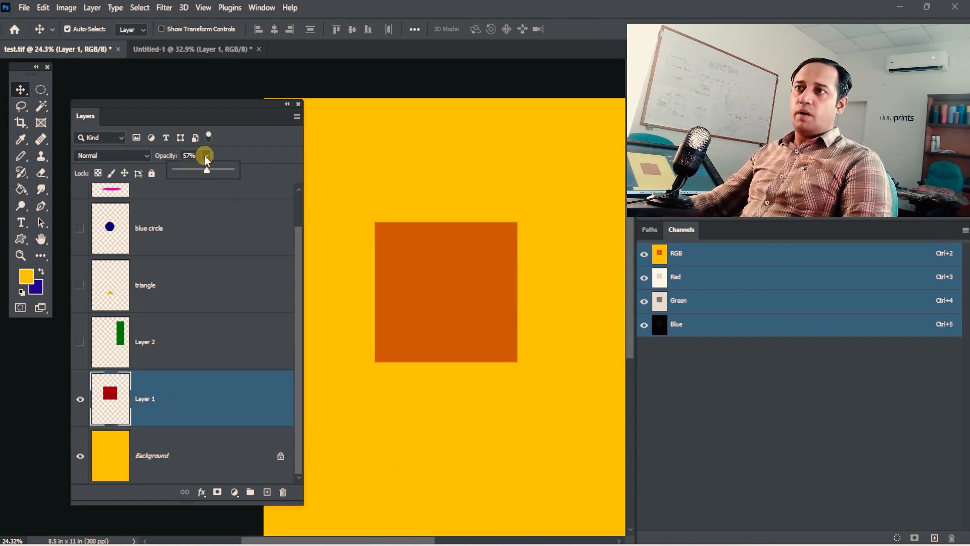
left_click_drag(220, 169, 243, 169)
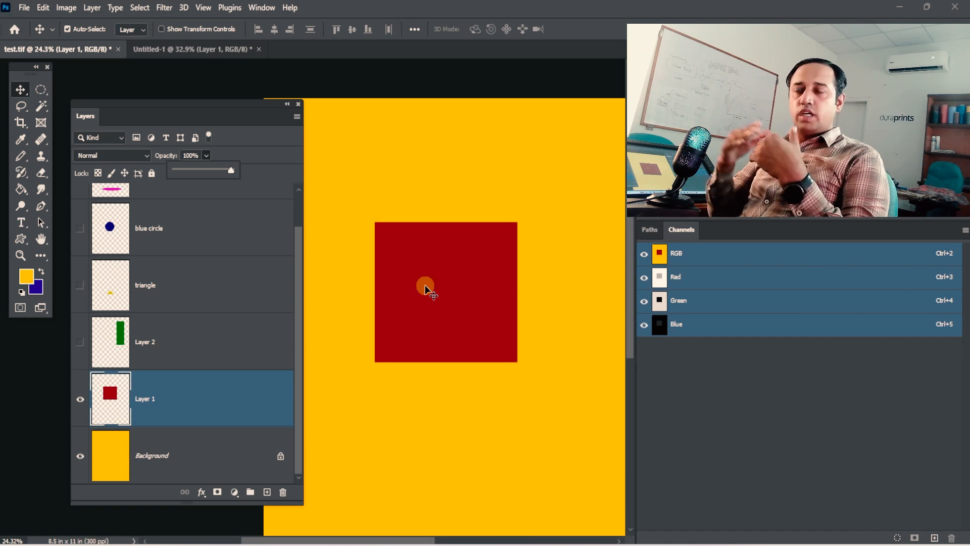
left_click_drag(234, 170, 200, 172)
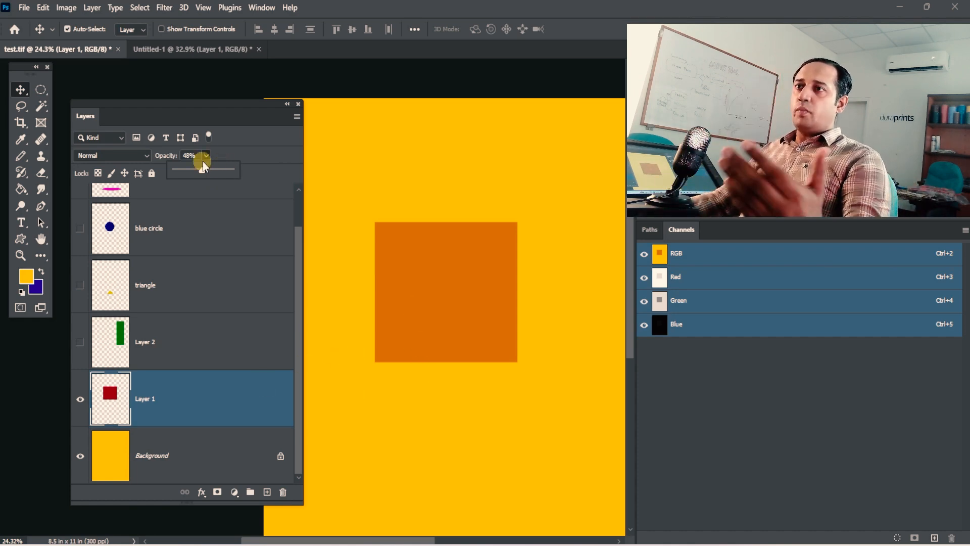
left_click_drag(196, 174, 191, 174)
left_click(280, 181)
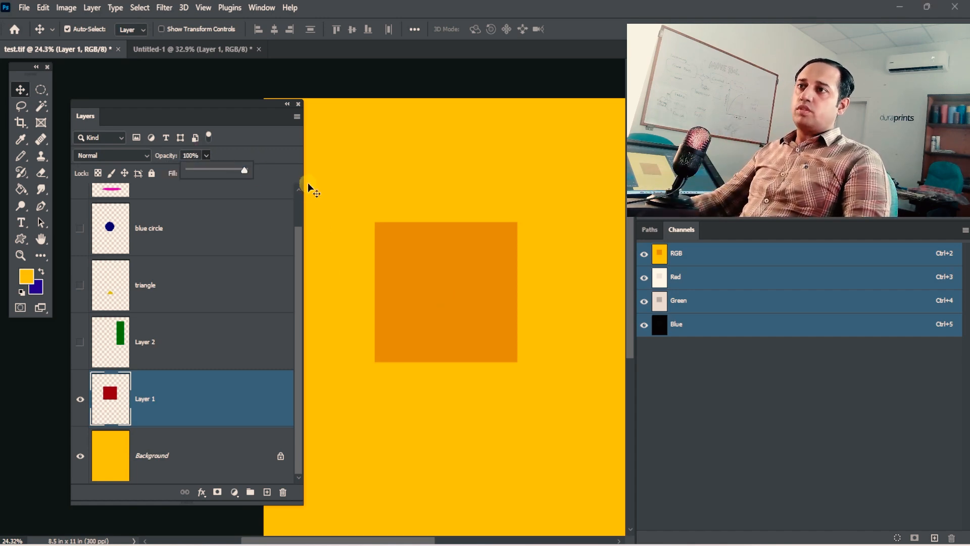
key("0")
Create a new empty layer directly above Layer 1, and fit the whole page in view
left_click(211, 402)
left_click(268, 493)
left_click_drag(437, 306, 392, 256)
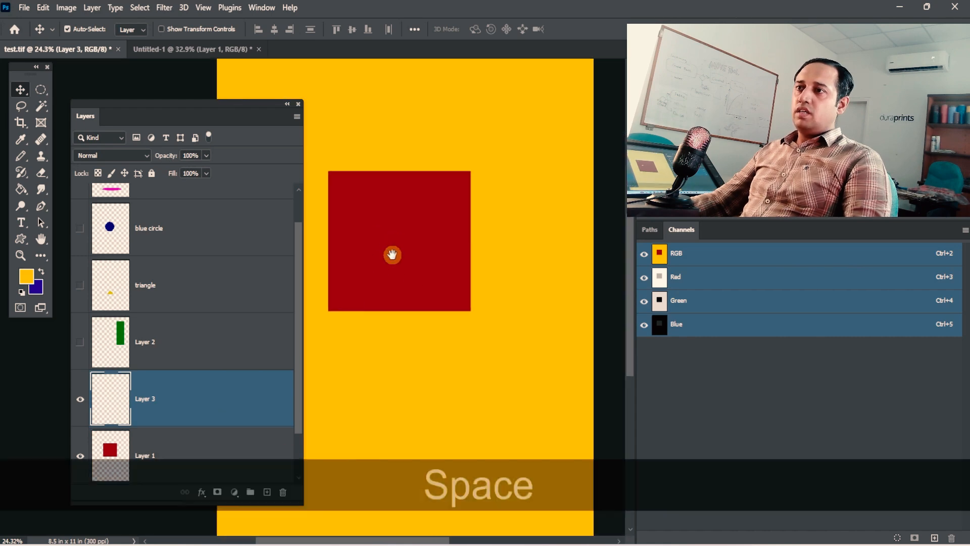
left_click(386, 254, "ctrl+alt")
left_click_drag(431, 281, 491, 256)
Choose the Brush tool and reduce the brush size to 250
left_click(23, 142)
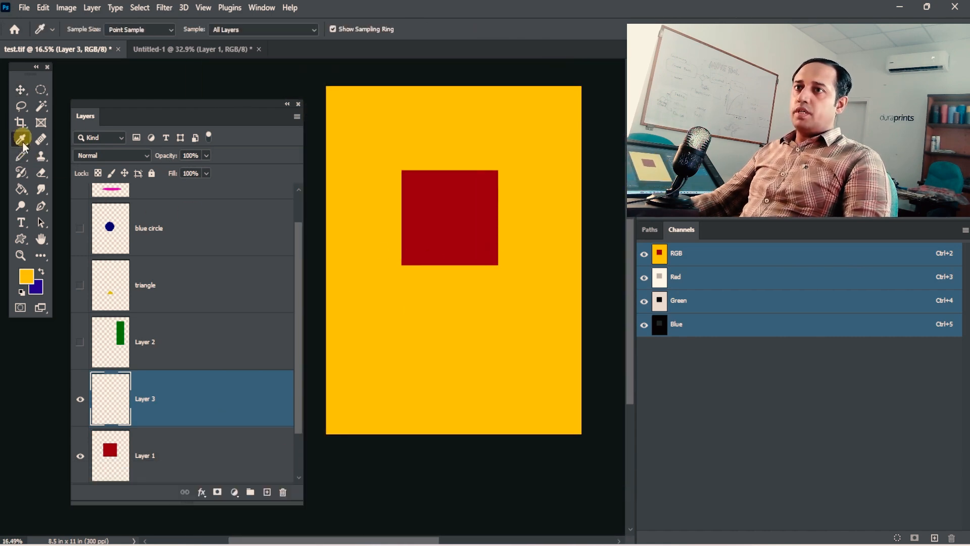
left_click(19, 157)
left_click(53, 157)
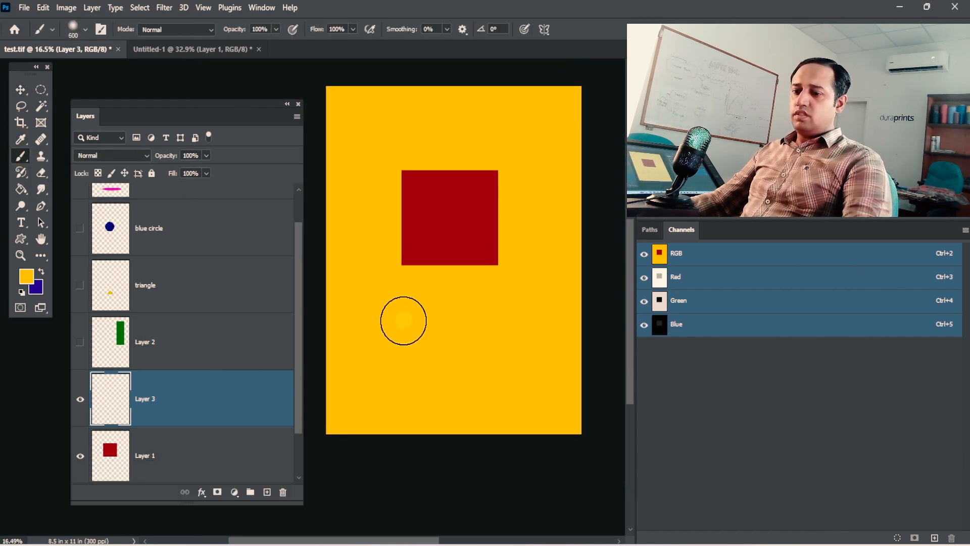
key("bracketleft")
key("bracketleft")
key("bracketleft")
key("bracketleft")
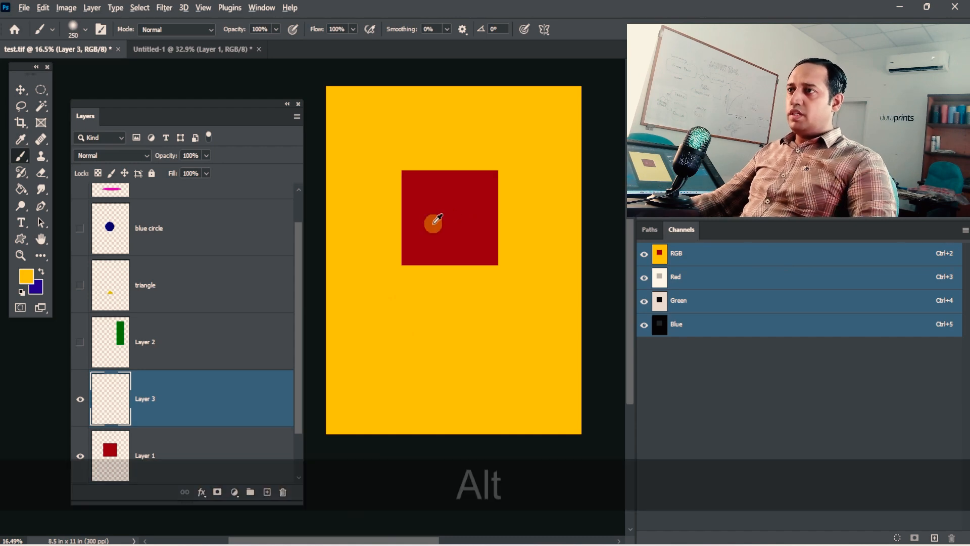
Paint a curved stroke below the square on Layer 3 in the square's dark red, and try lowering the layer's opacity
left_click(433, 221, "alt")
mouse_move(368, 381)
left_mouse_down()
mouse_move(406, 333)
mouse_move(538, 316)
left_mouse_up()
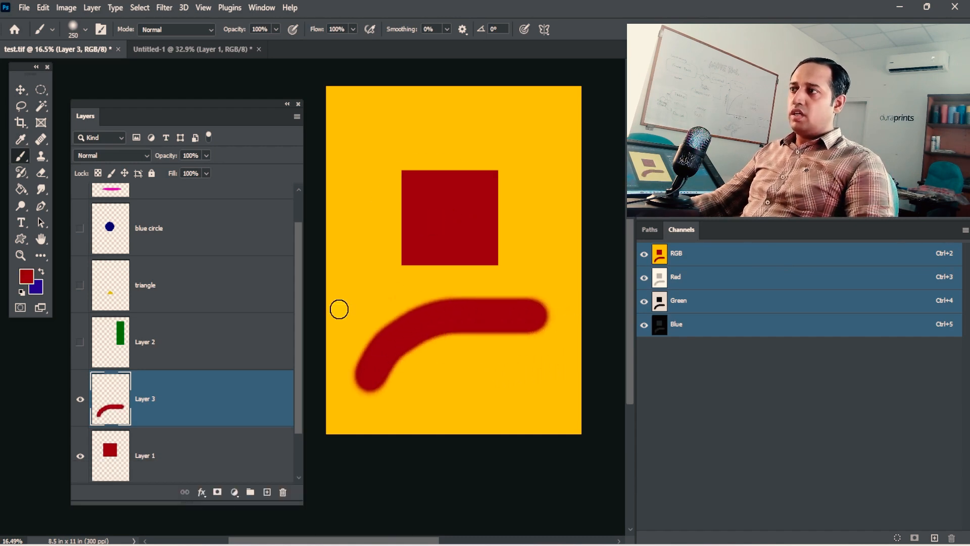
left_click(206, 156)
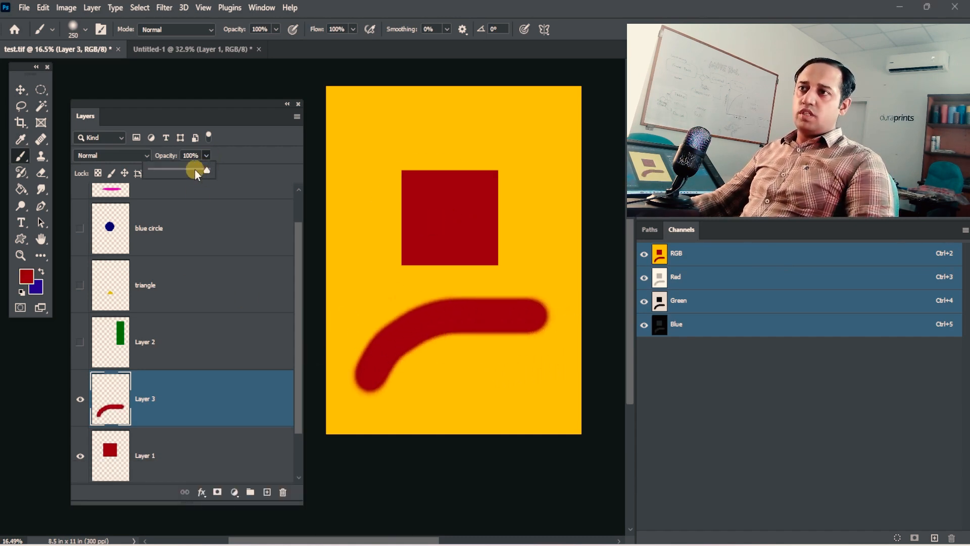
mouse_move(195, 167)
left_mouse_down()
mouse_move(164, 172)
mouse_move(188, 173)
left_mouse_up()
left_click(168, 171)
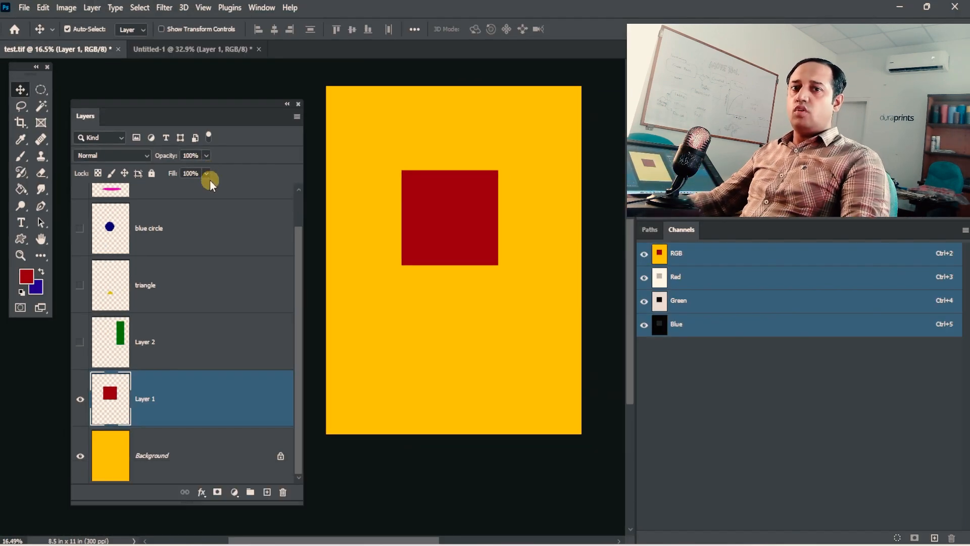
Move the red square down near the page centre and hide Layer 1
left_click_drag(453, 210, 476, 253)
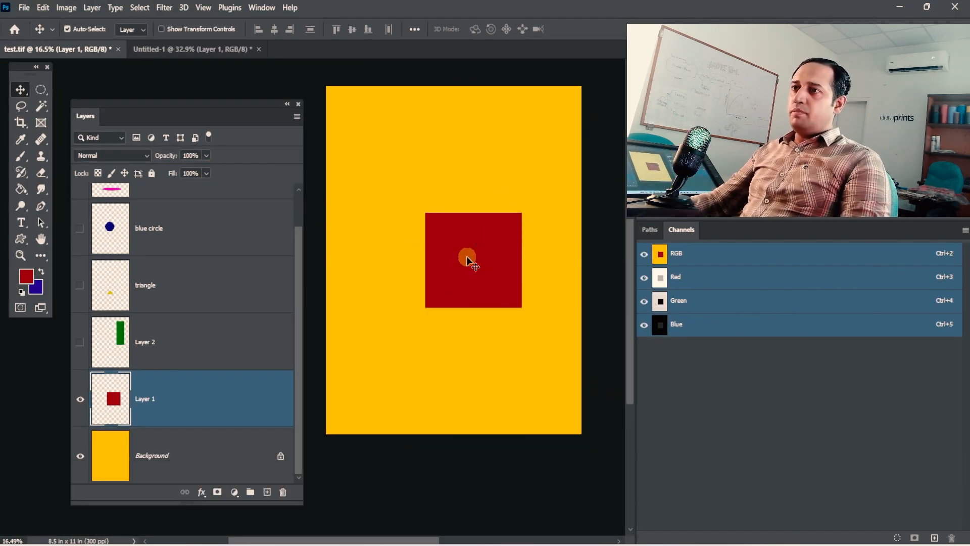
left_click(80, 399)
Show the blue circle layer and scale the circle up from its centre to about twice its diameter
left_click(141, 228)
left_click(80, 228)
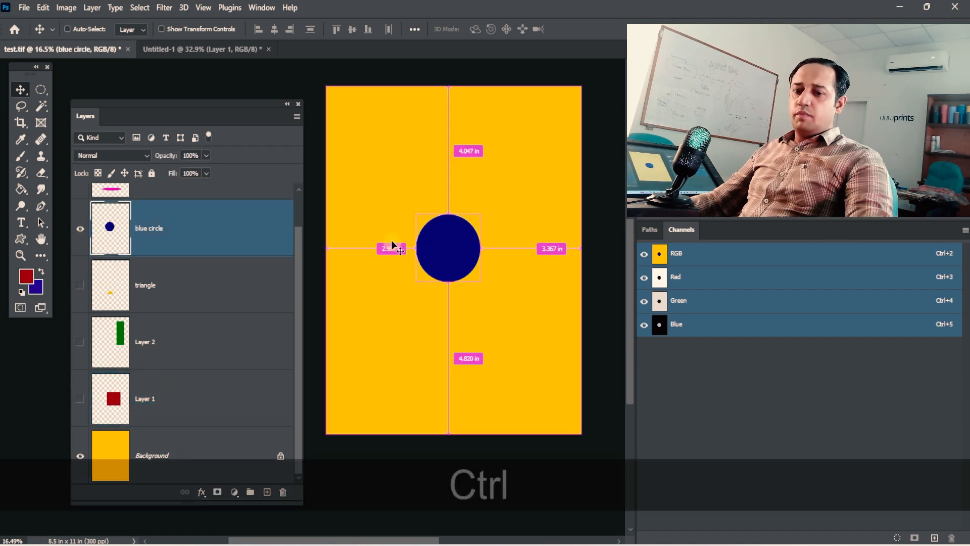
key("ctrl+t")
left_click_drag(482, 213, 513, 179)
key("Return")
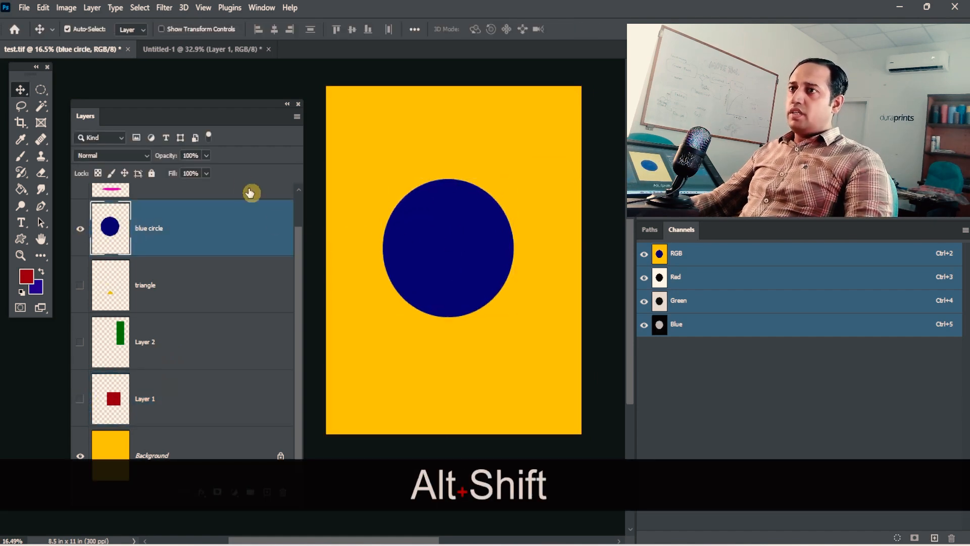
Try the blue circle layer's fill at 62% and return it to 100%
left_click(207, 173)
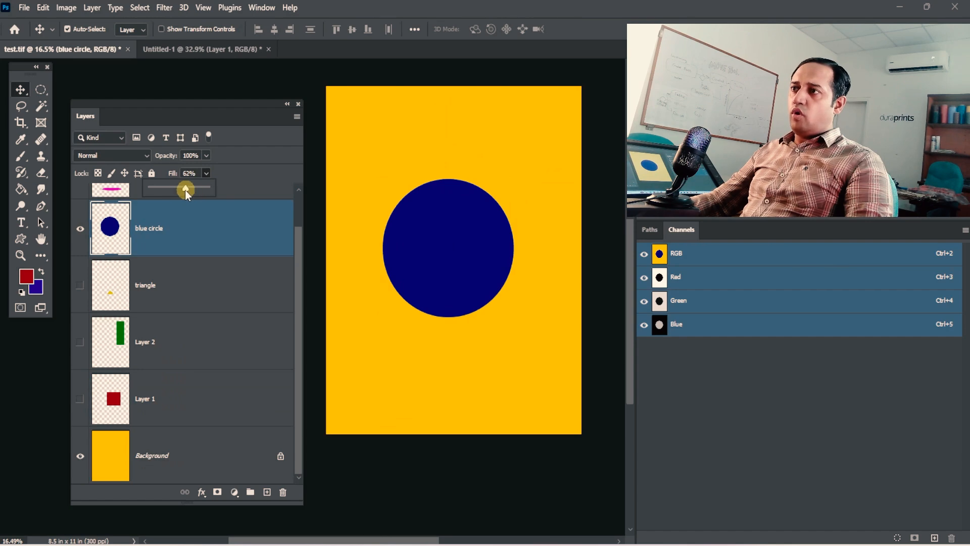
left_click_drag(185, 190, 255, 165)
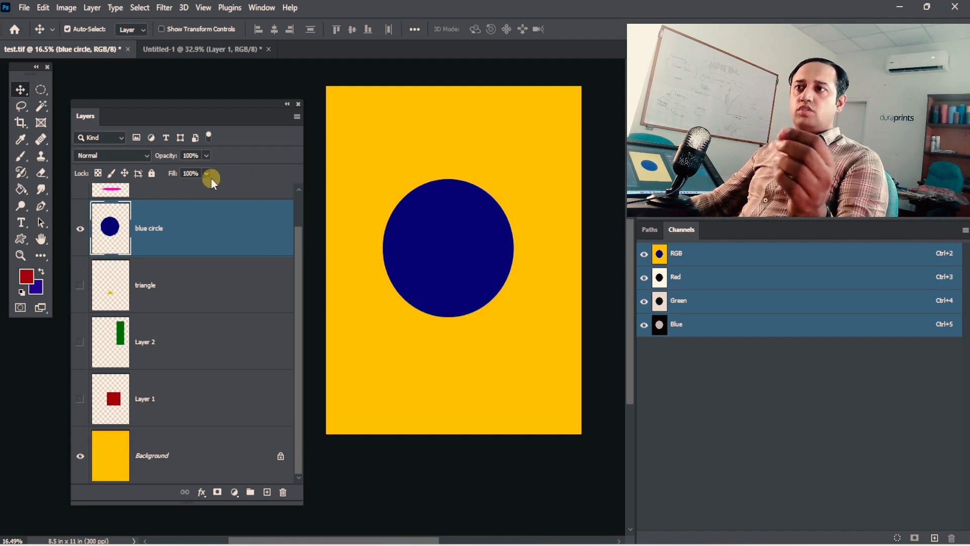
key("space")
left_click_drag(441, 274, 439, 246)
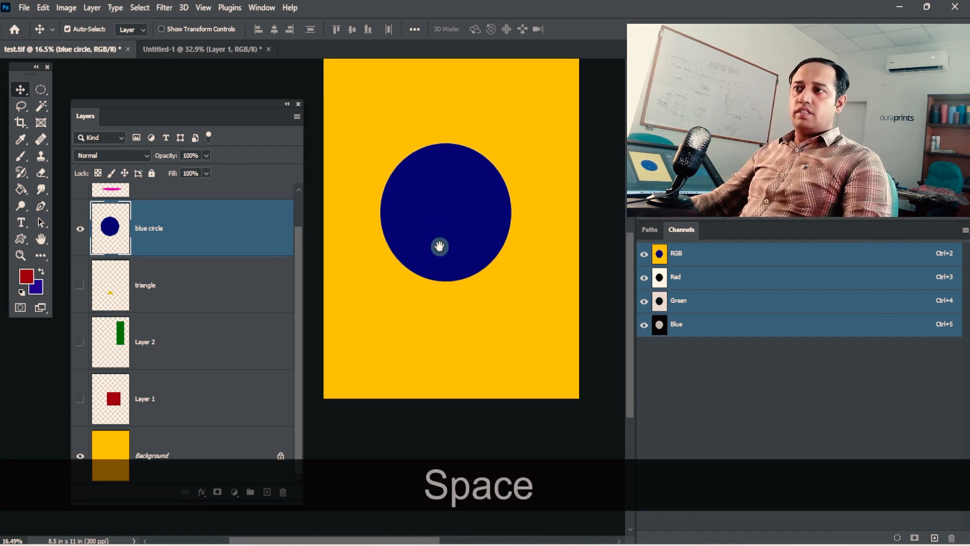
Create a new layer above the blue circle and brush a thick red horizontal stroke near the page's upper edge at size 500
left_click(267, 492)
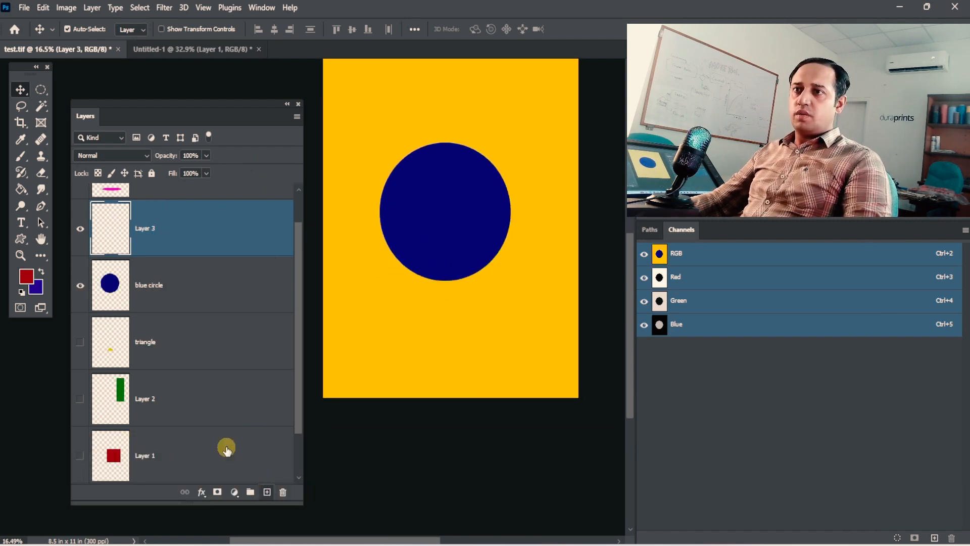
left_click(22, 156)
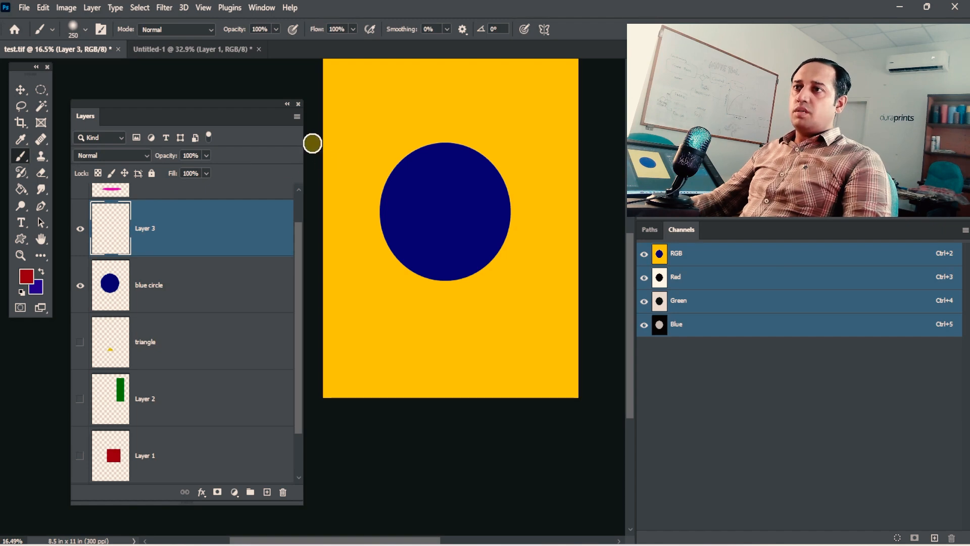
key("space")
left_click_drag(381, 134, 362, 250)
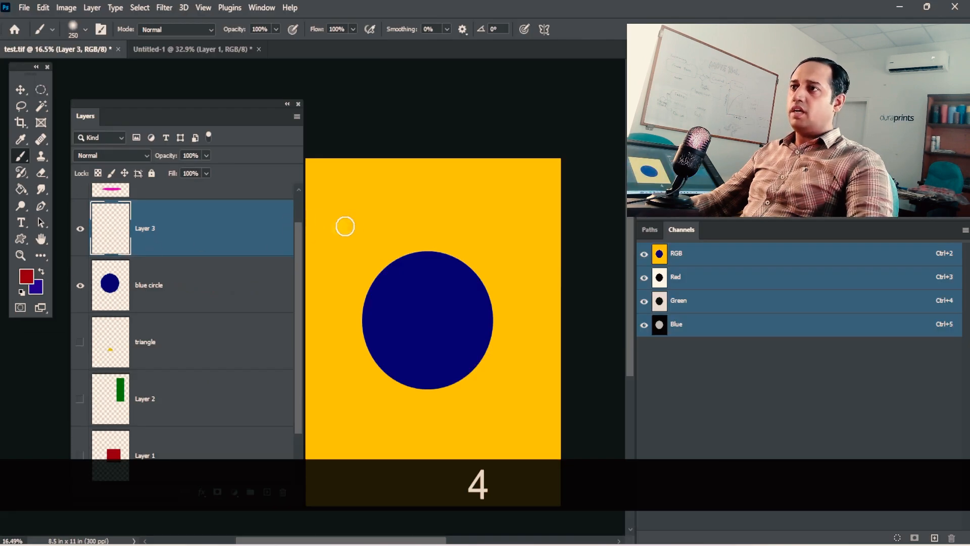
key("bracketright")
key("bracketright")
key("bracketright")
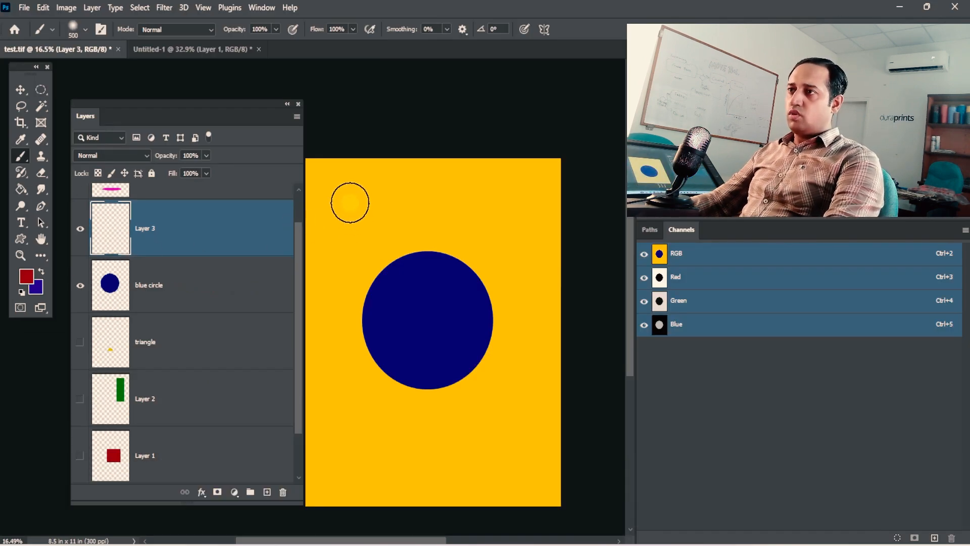
left_click_drag(350, 196, 525, 197)
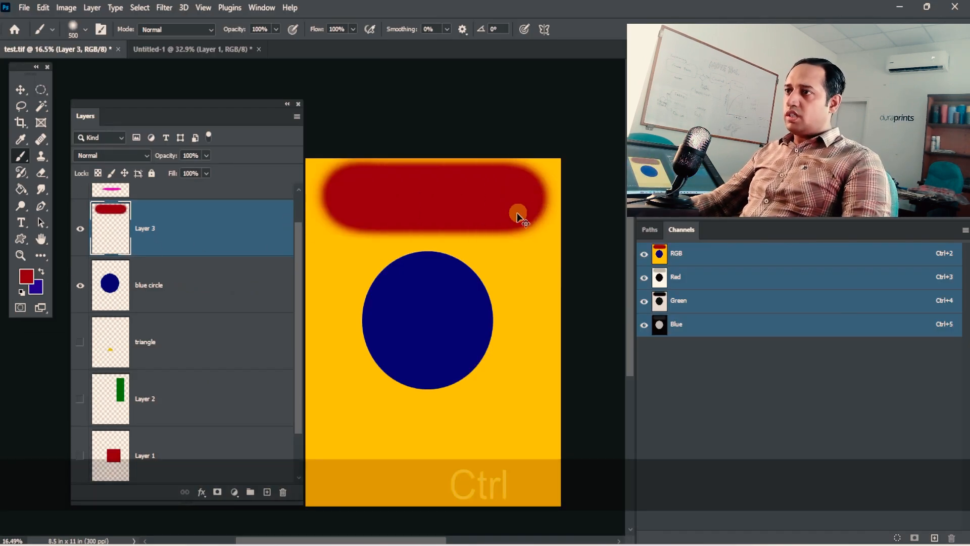
Hide the blue circle layer, lower Layer 3's fill to 72%, and try a second brush stroke below the first
left_click(79, 285)
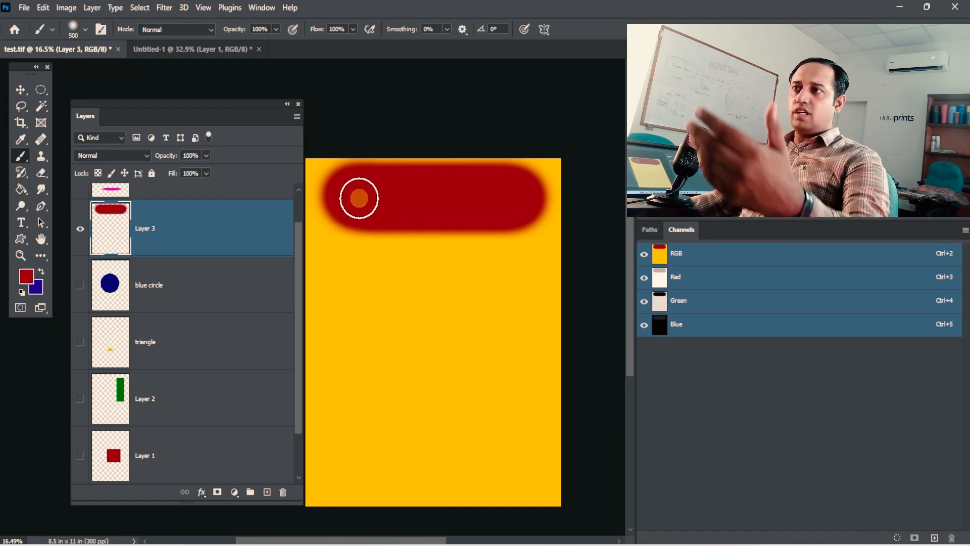
left_click_drag(193, 189, 181, 188)
left_click_drag(342, 277, 518, 311)
key("ctrl+z")
Set Layer 3's fill to 38% and paint three more horizontal strokes down the page, the last two with a 250 brush
left_click(206, 173)
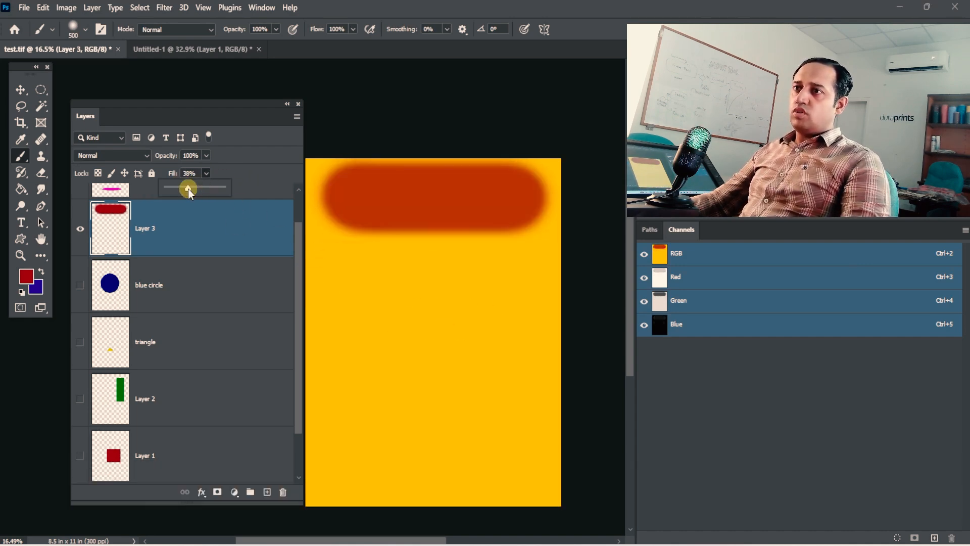
left_click_drag(188, 189, 188, 189)
left_click_drag(331, 281, 485, 283)
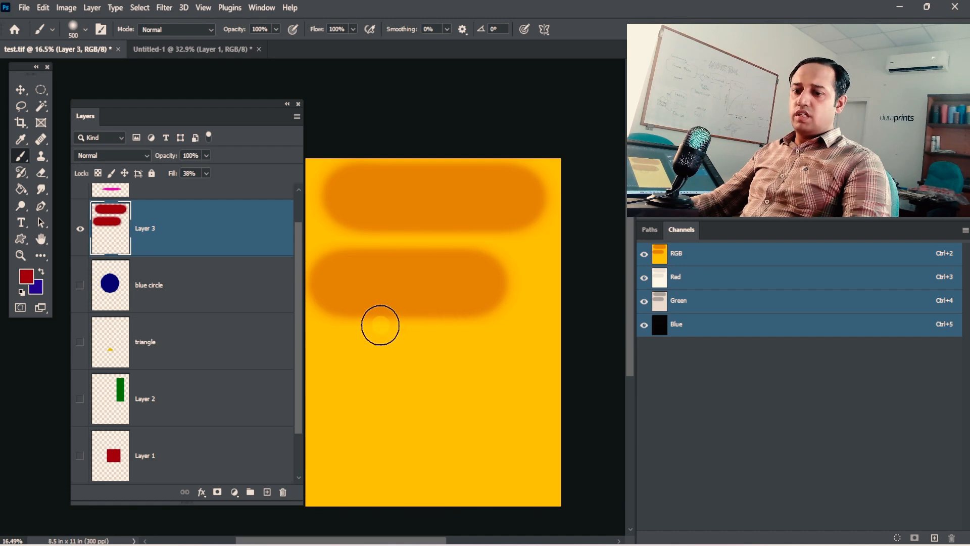
key("bracketleft")
key("bracketleft")
key("bracketleft")
left_click_drag(333, 358, 508, 359)
left_click_drag(349, 401, 516, 405)
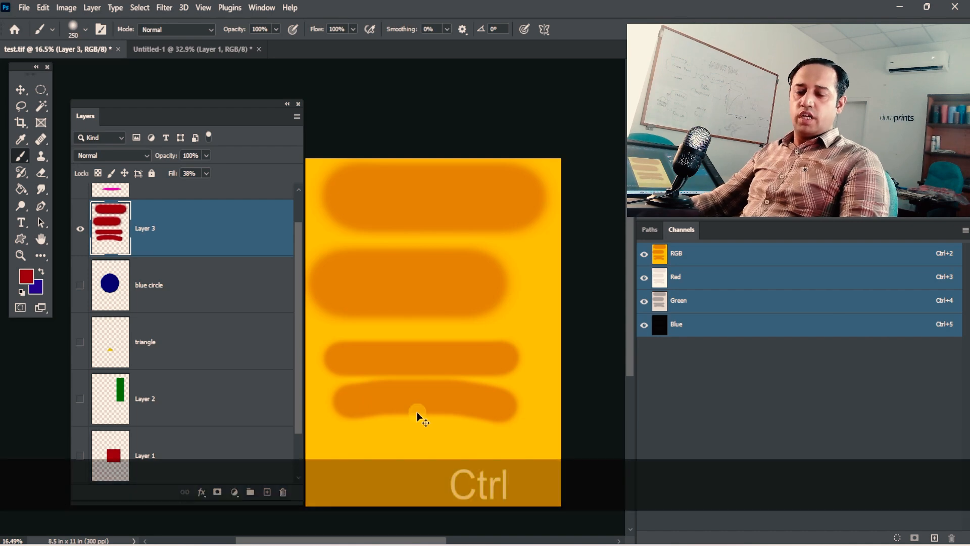
Undo the extra strokes and fill changes, and replace the painted Layer 3 with a new empty layer
key("ctrl+z")
key("ctrl+z")
key("ctrl+z")
key("ctrl+z")
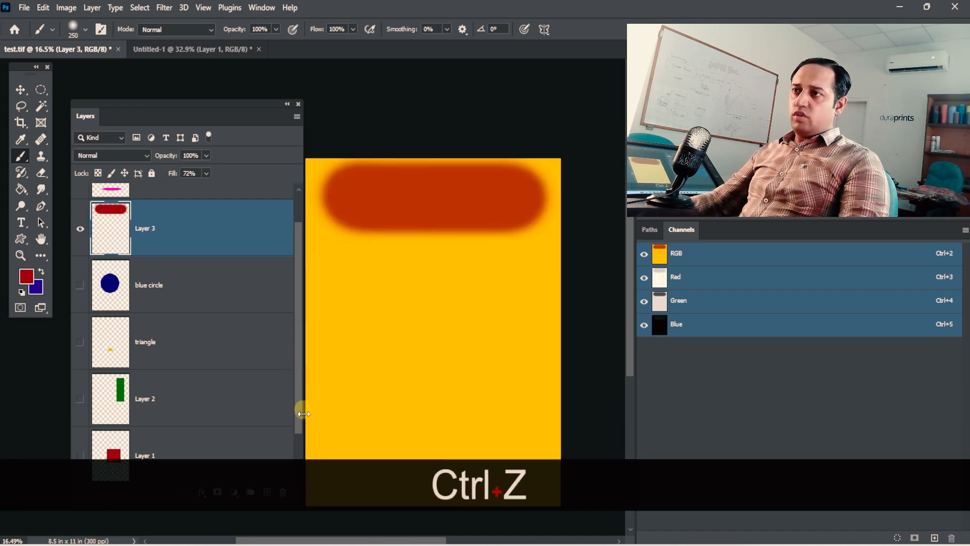
key("ctrl+z")
mouse_move(224, 251)
left_mouse_down()
mouse_move(272, 379)
mouse_move(282, 488)
left_mouse_up()
left_click(266, 492)
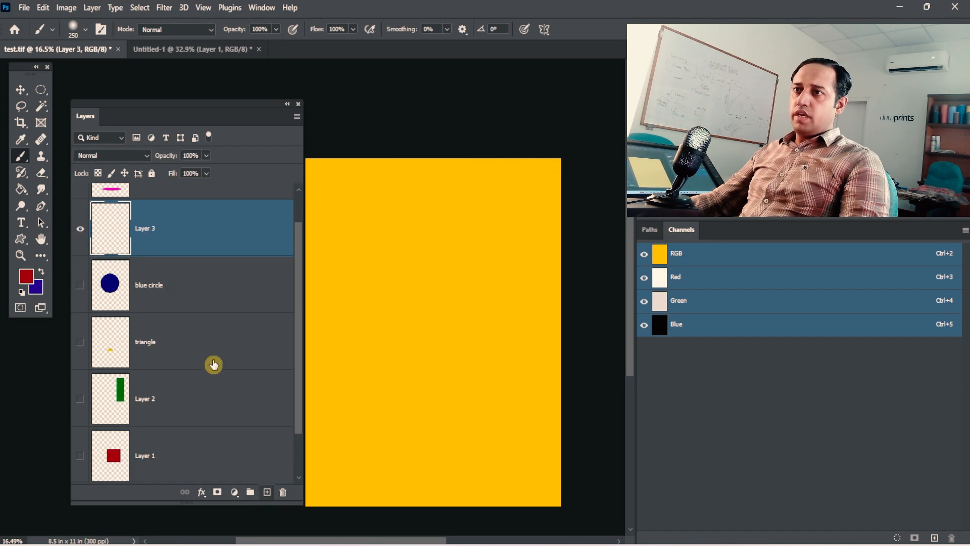
Place the placeholder text Lorem Ipsum on the new layer and set its font style to Arial Black
left_click(21, 222)
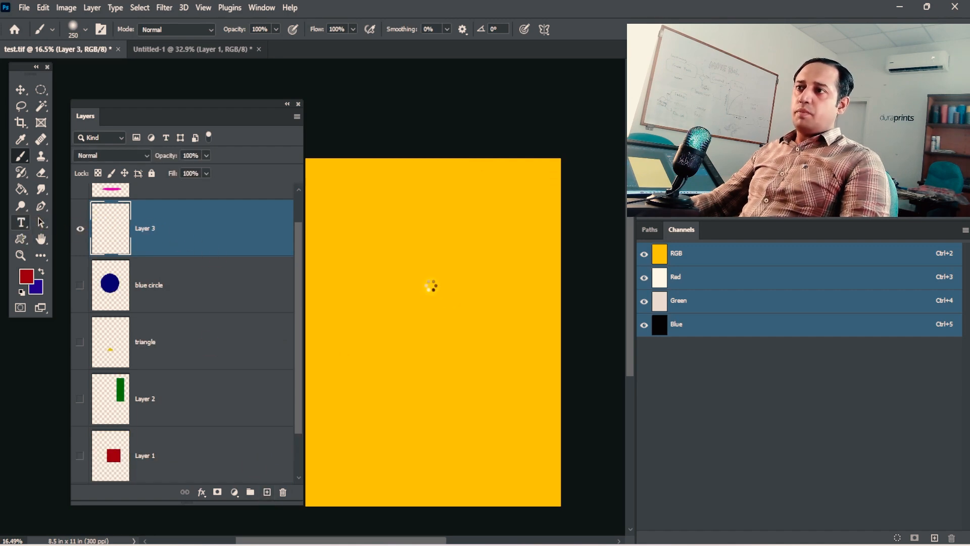
left_click(360, 281)
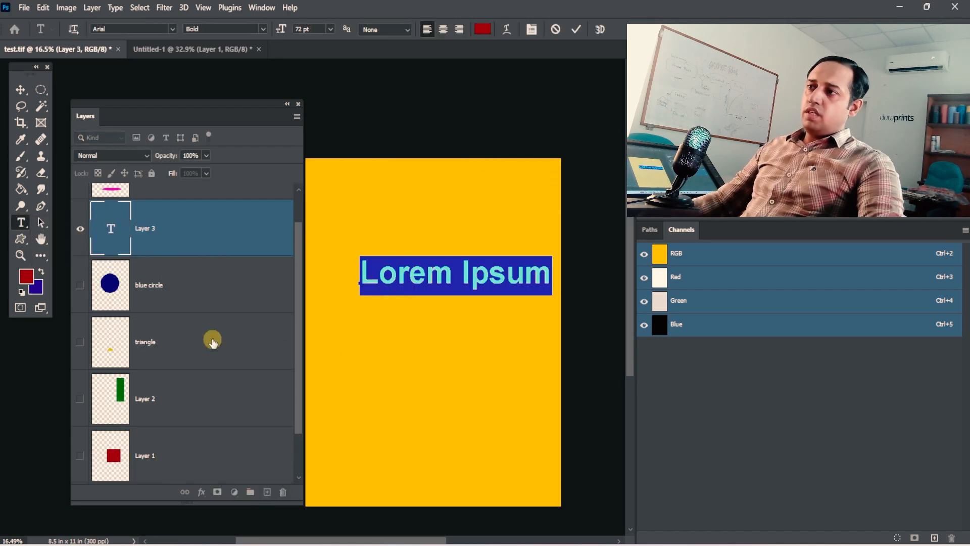
left_click(330, 28)
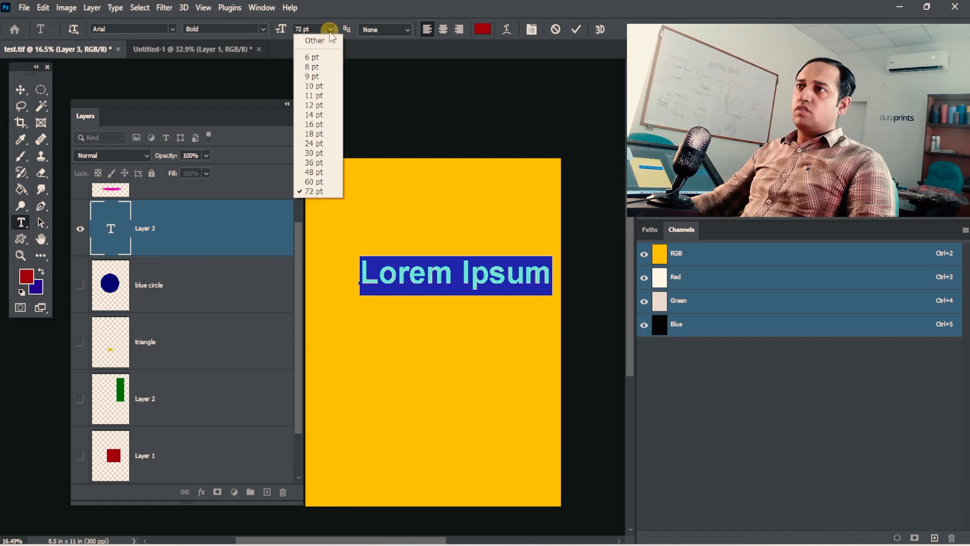
left_click(260, 28)
left_click(262, 29)
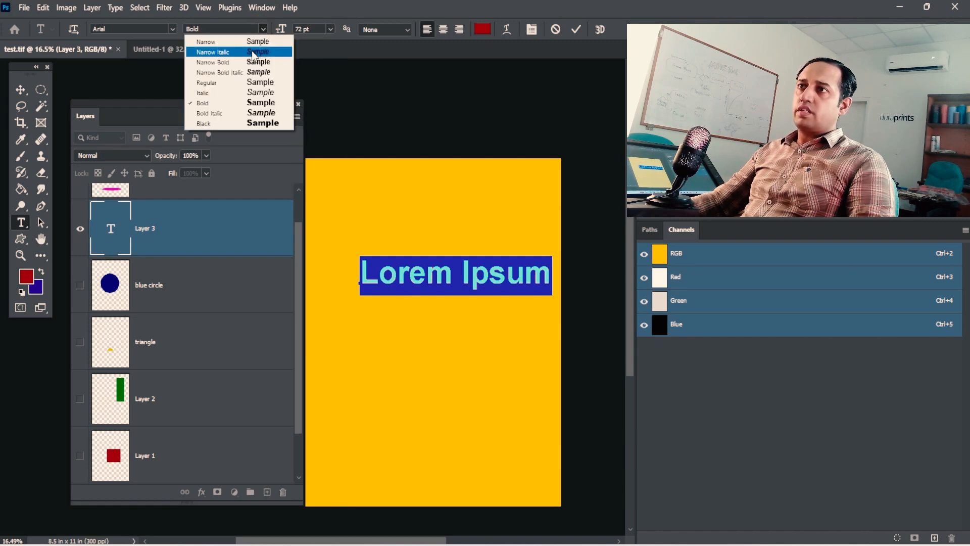
left_click(226, 126)
Move the Lorem Ipsum text so that it sits roughly centred across the page width
left_click(20, 90)
left_click_drag(457, 305, 408, 295)
key("ctrl+t")
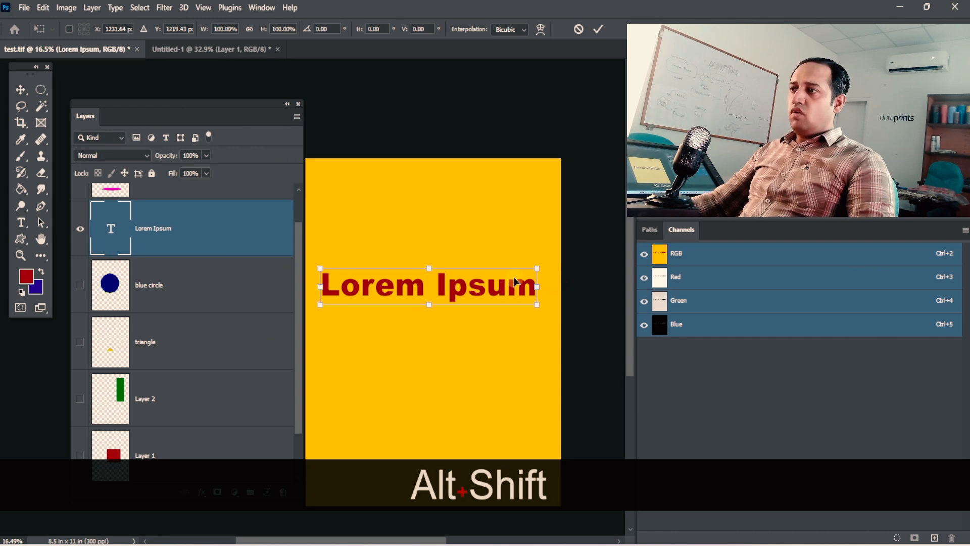
left_click(553, 298)
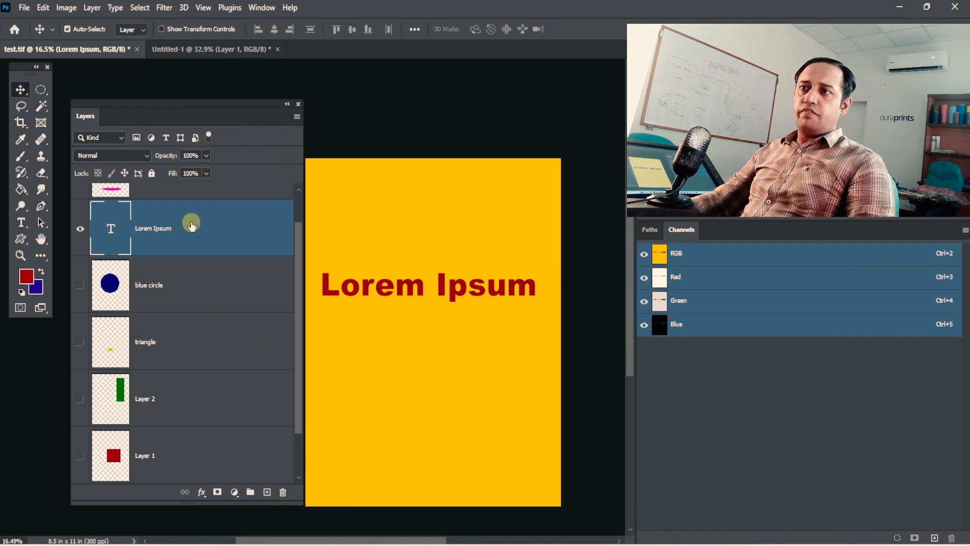
Give the Lorem Ipsum layer a Drop Shadow at 46% opacity and a Bevel & Emboss effect
double_click(210, 241)
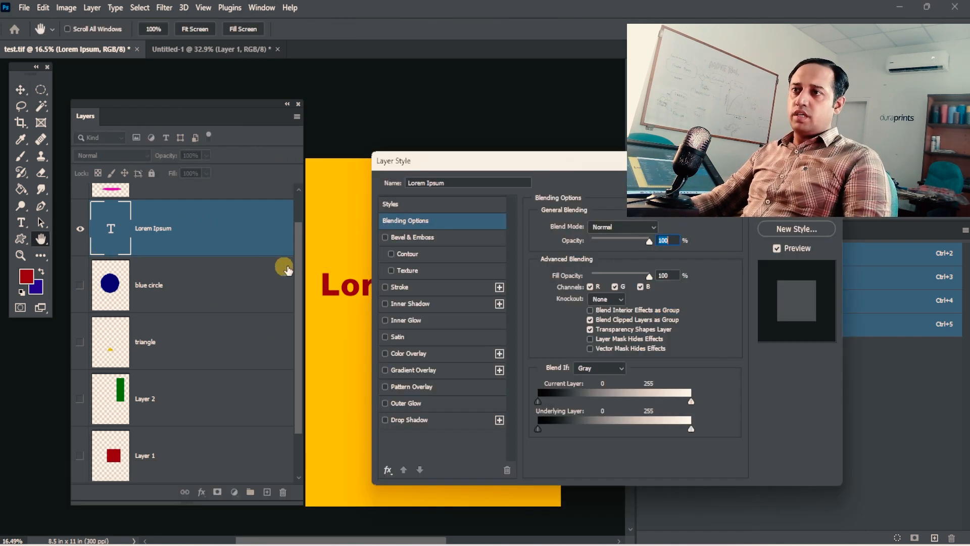
left_click_drag(548, 167, 306, 185)
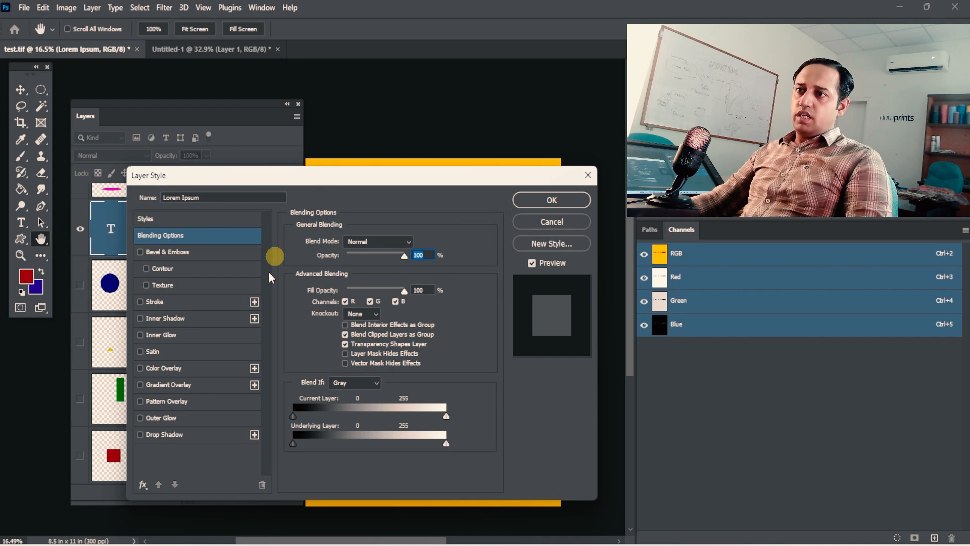
left_click(190, 437)
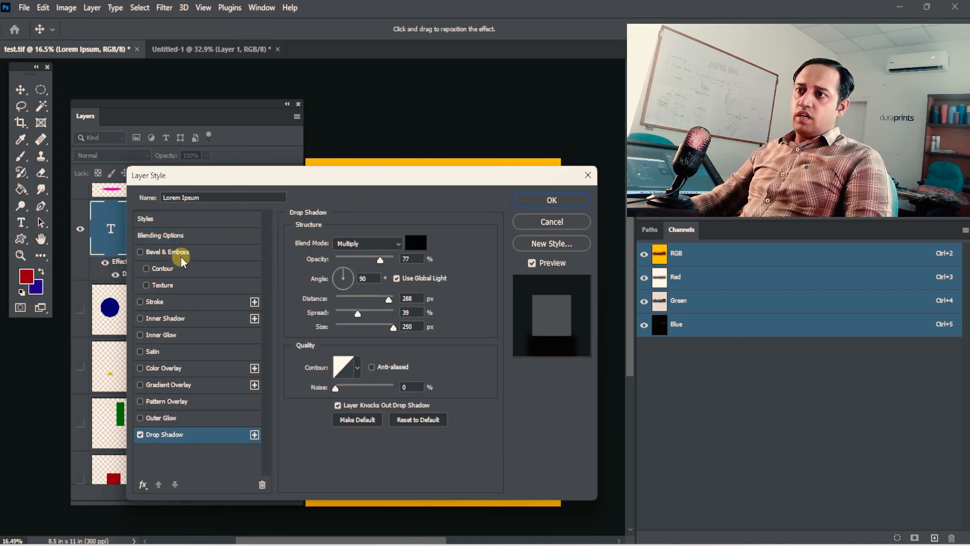
left_click_drag(384, 187, 521, 350)
left_click_drag(517, 422, 502, 418)
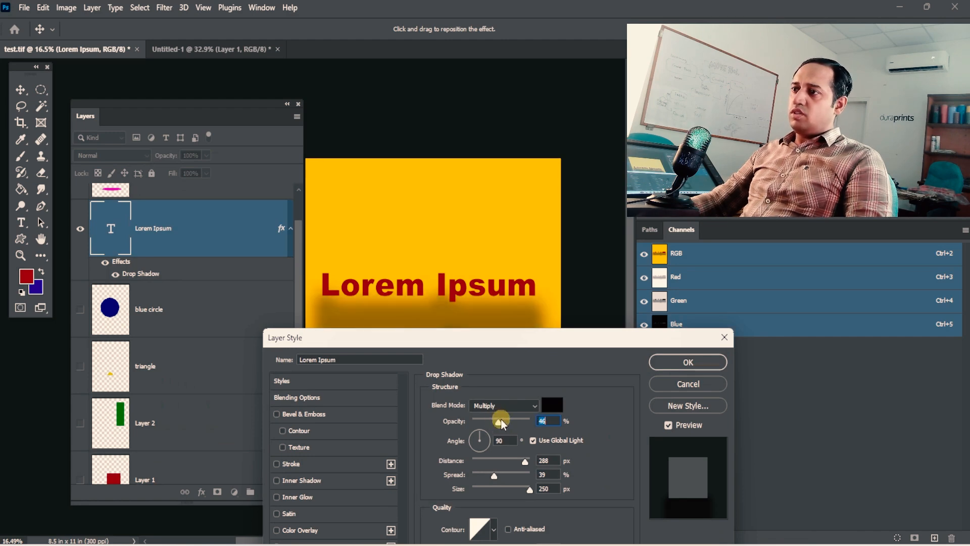
left_click(325, 414)
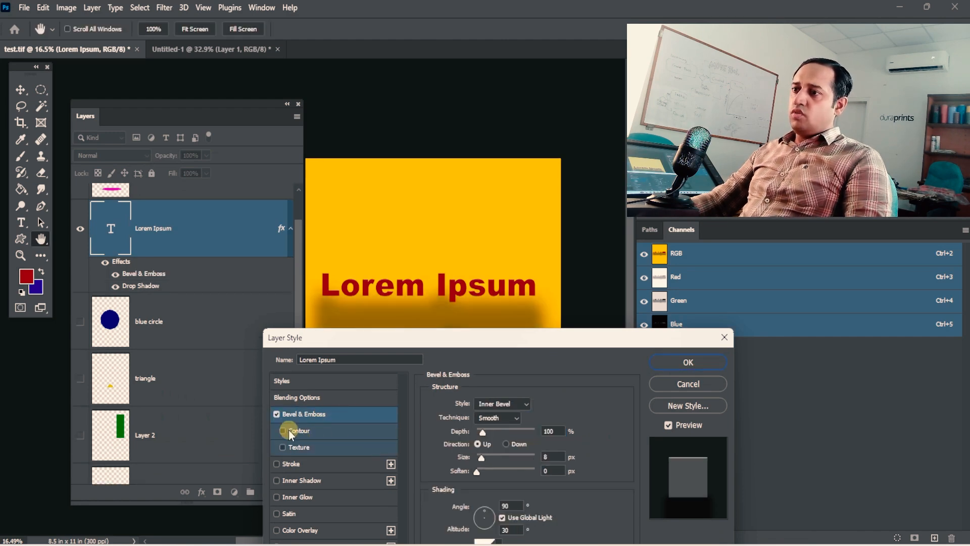
left_click(689, 362)
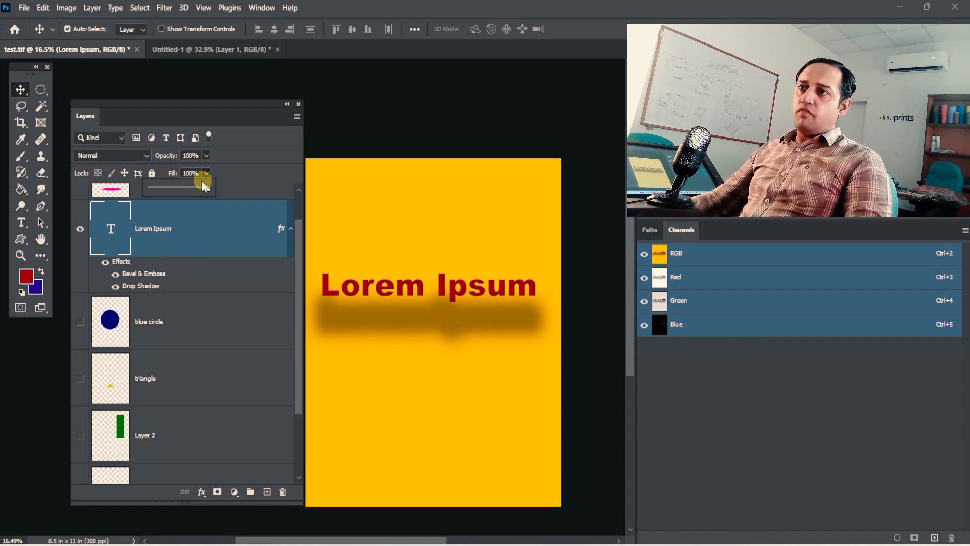
Try the Lorem Ipsum layer's fill at 46% and raise it back to full
mouse_move(184, 190)
left_mouse_down()
mouse_move(231, 187)
mouse_move(177, 189)
left_mouse_up()
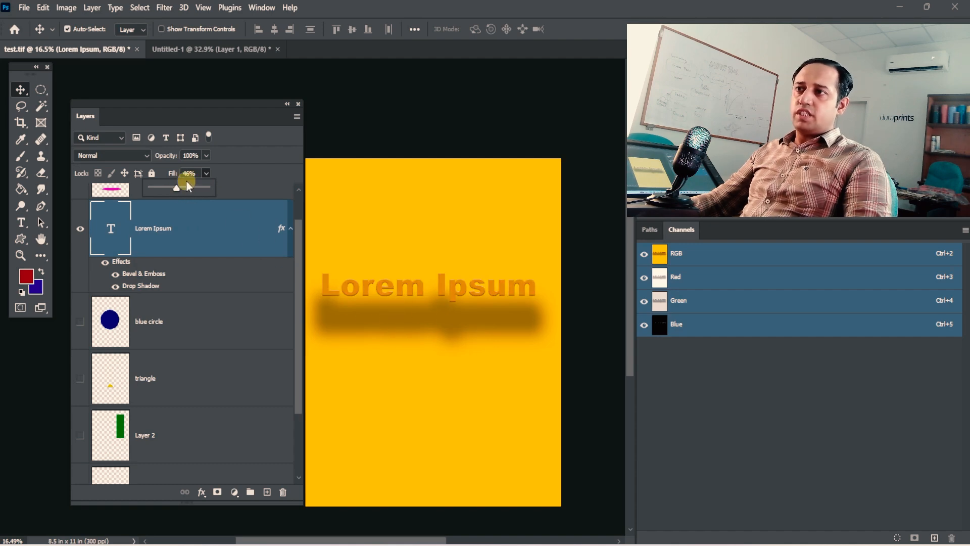
left_click_drag(199, 190, 213, 192)
left_click(206, 279)
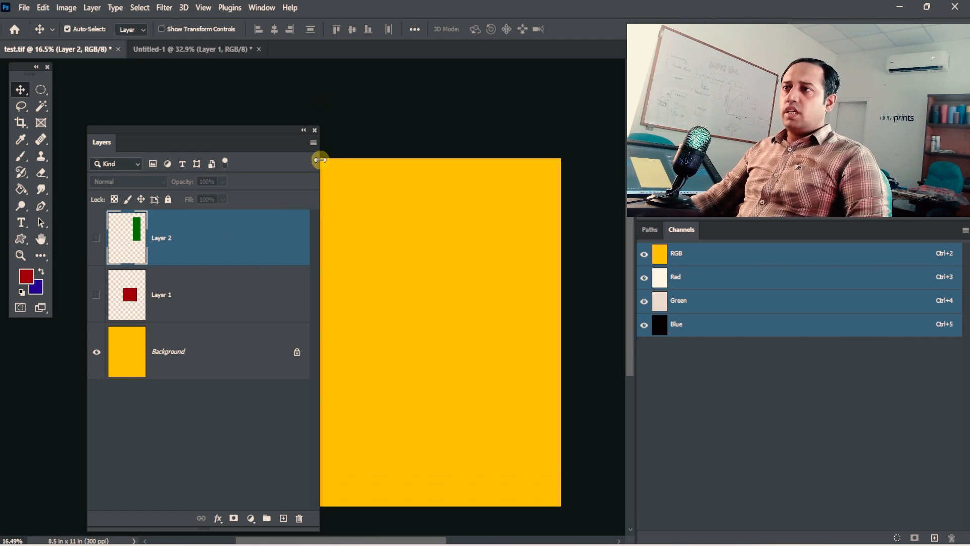
Examine the thumbnail size, thumbnail contents and remaining settings in the Layers Panel Options
left_click(92, 7)
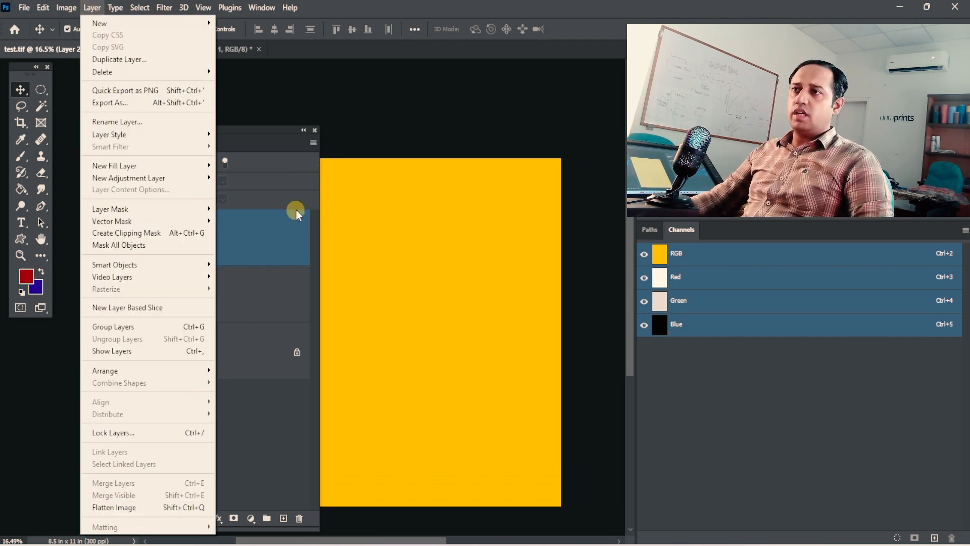
left_click(310, 143)
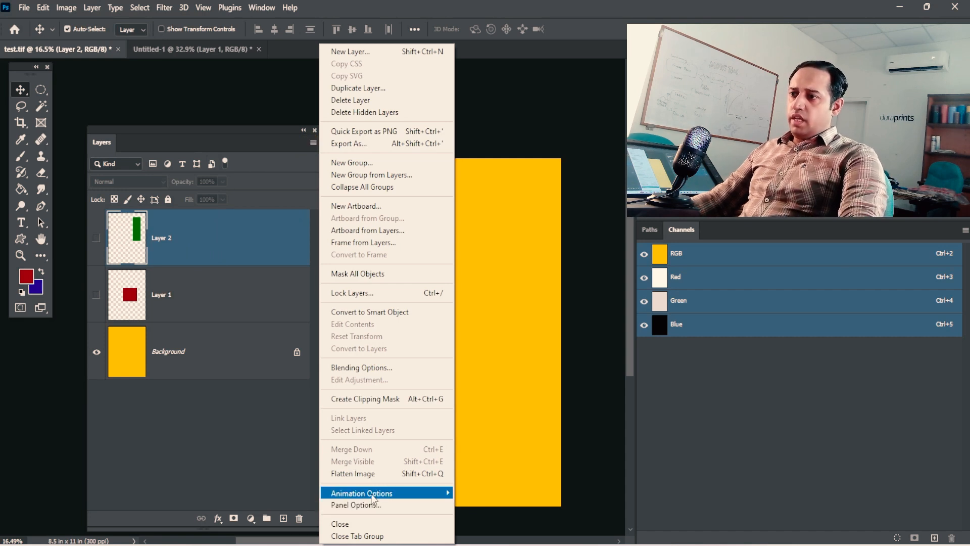
mouse_move(371, 497)
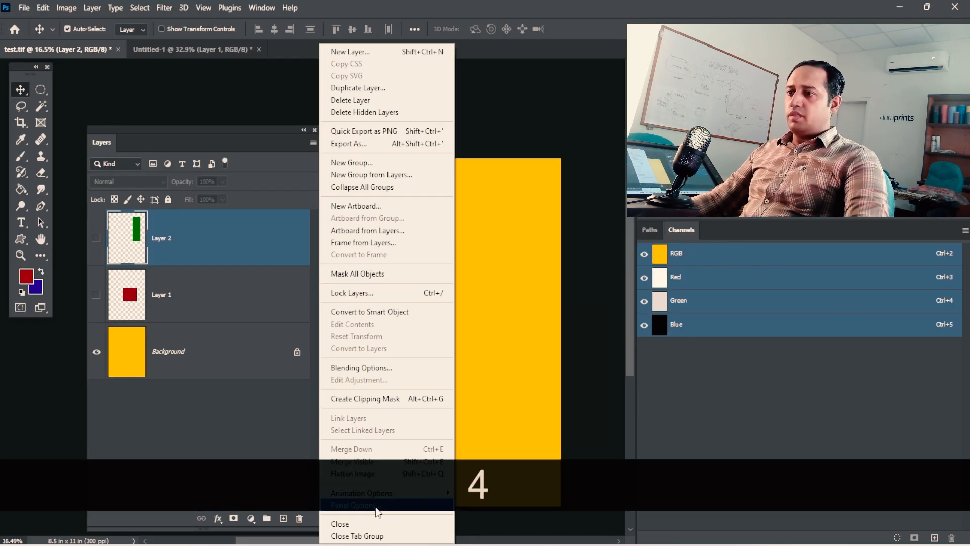
left_click(377, 500)
left_click_drag(472, 163, 380, 148)
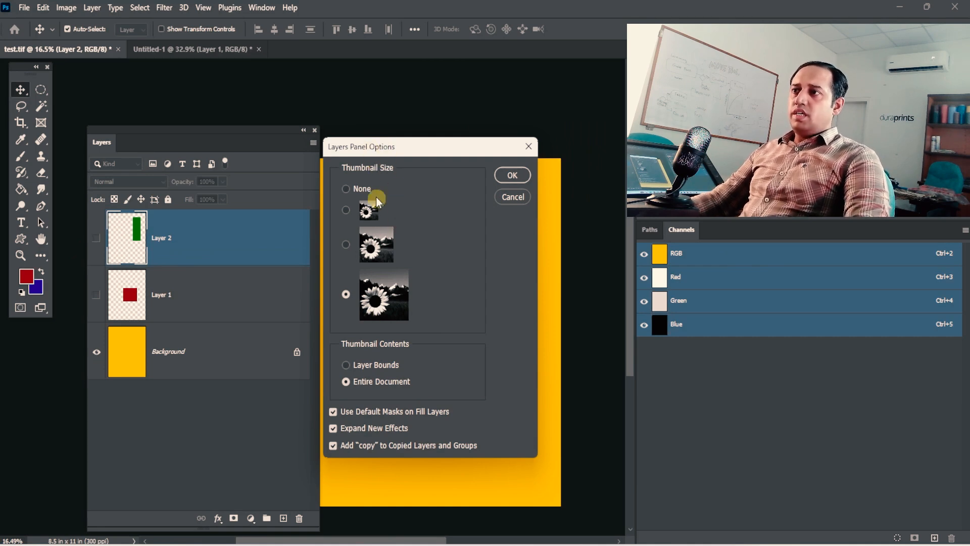
left_click_drag(395, 141, 396, 168)
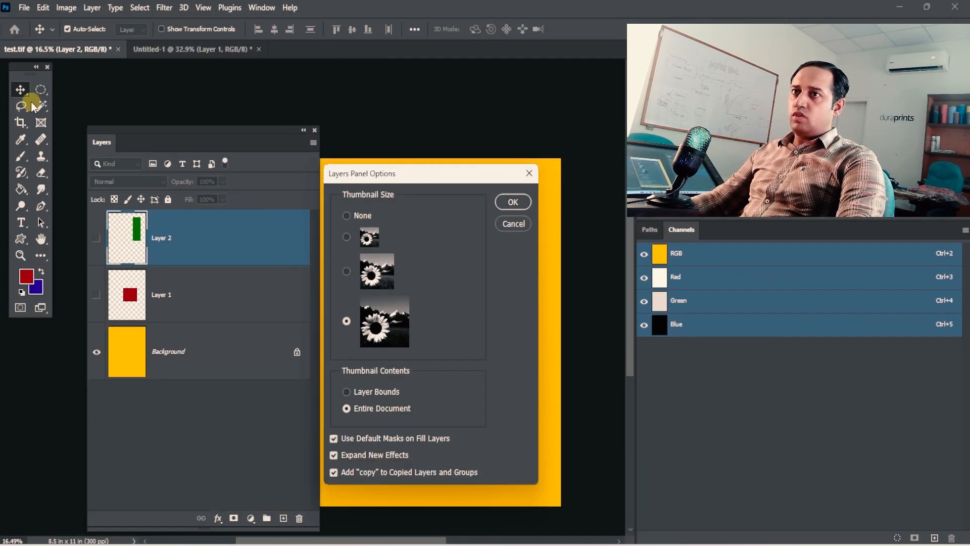
key("ctrl+2")
mouse_move(335, 200)
left_mouse_down()
mouse_move(427, 376)
mouse_move(427, 407)
mouse_move(397, 426)
mouse_move(350, 407)
mouse_move(340, 340)
mouse_move(346, 235)
mouse_move(384, 207)
mouse_move(435, 312)
mouse_move(418, 412)
mouse_move(369, 422)
mouse_move(337, 211)
left_mouse_up()
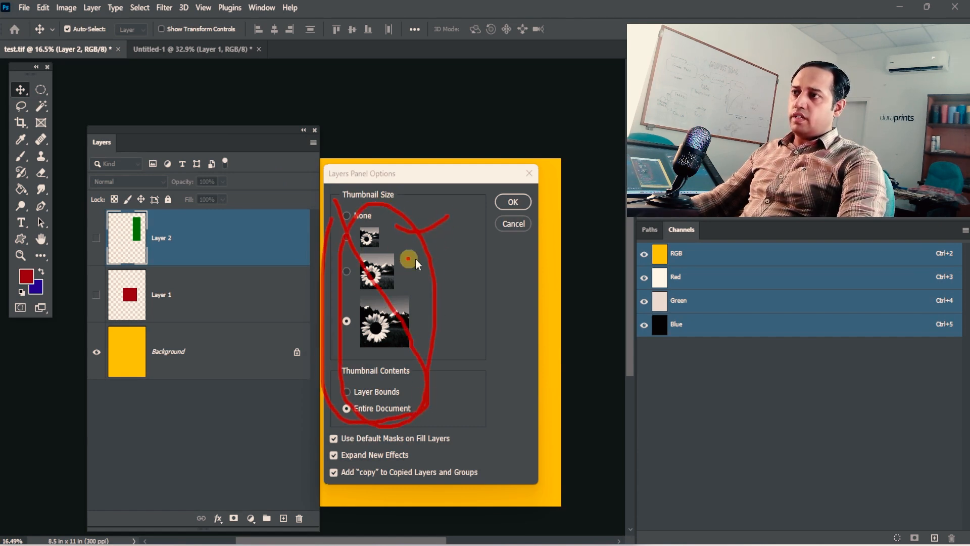
key("ctrl+2")
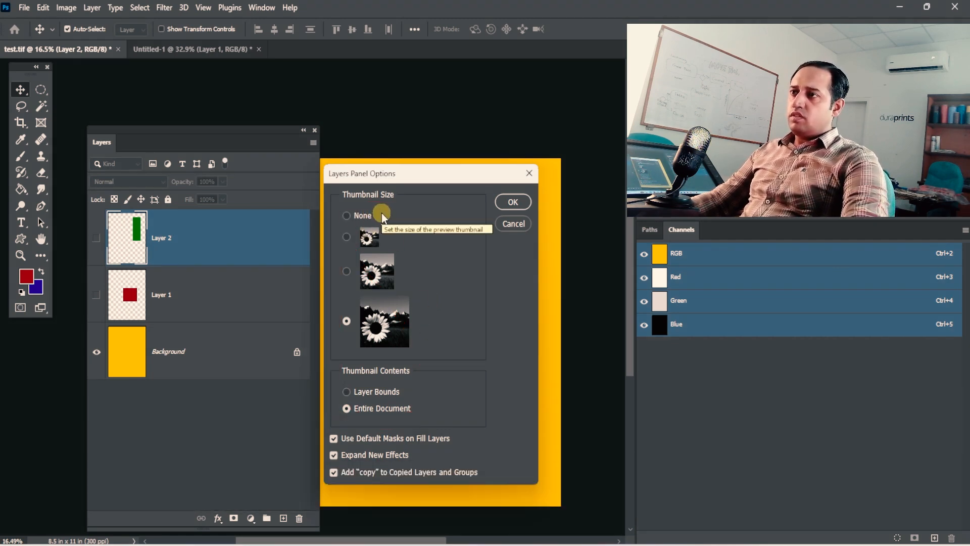
key("ctrl+2")
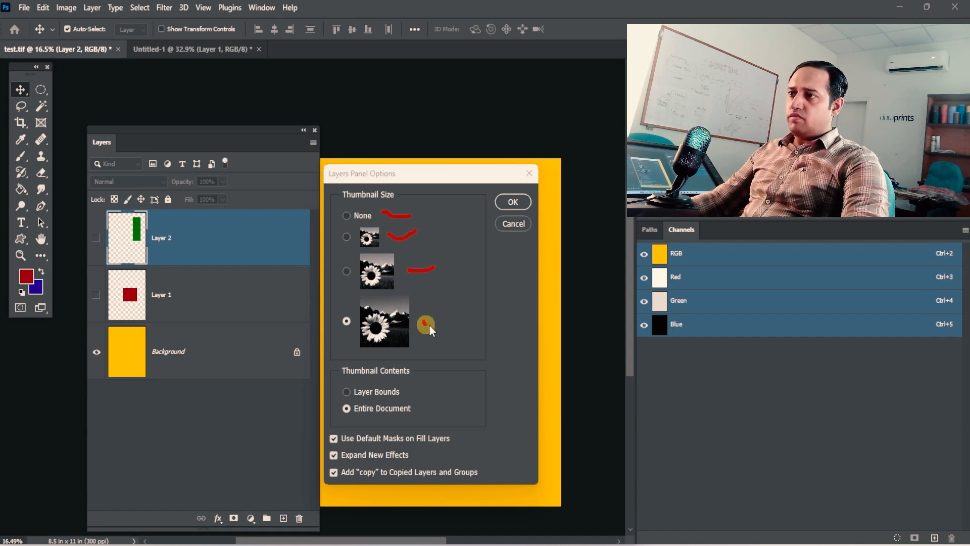
mouse_move(340, 378)
left_mouse_down()
mouse_move(424, 391)
mouse_move(429, 423)
mouse_move(326, 427)
mouse_move(323, 374)
left_mouse_up()
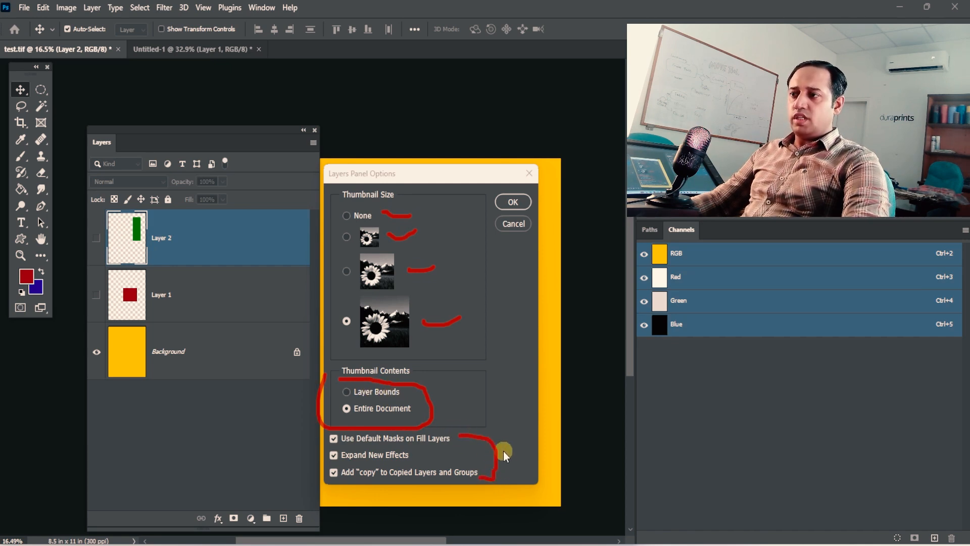
key("ctrl+2")
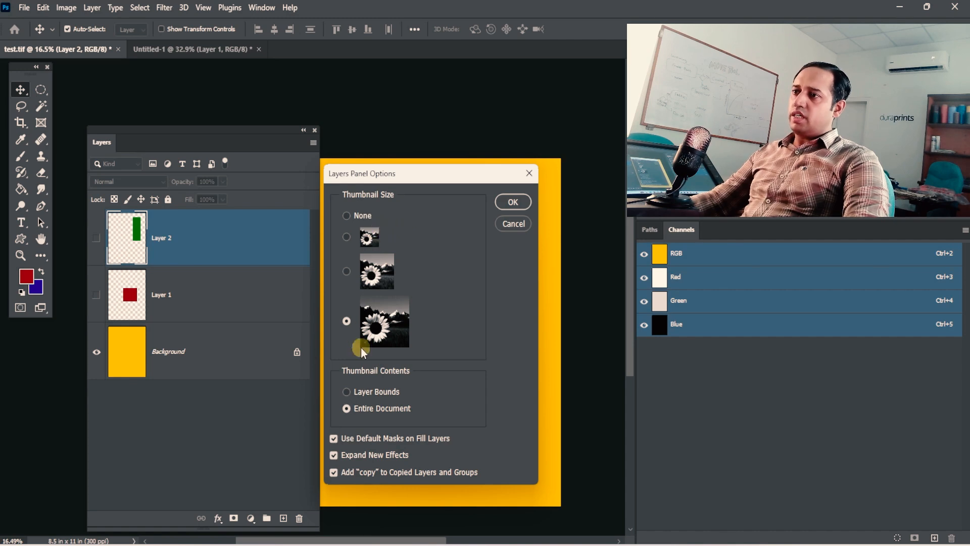
key("ctrl+4")
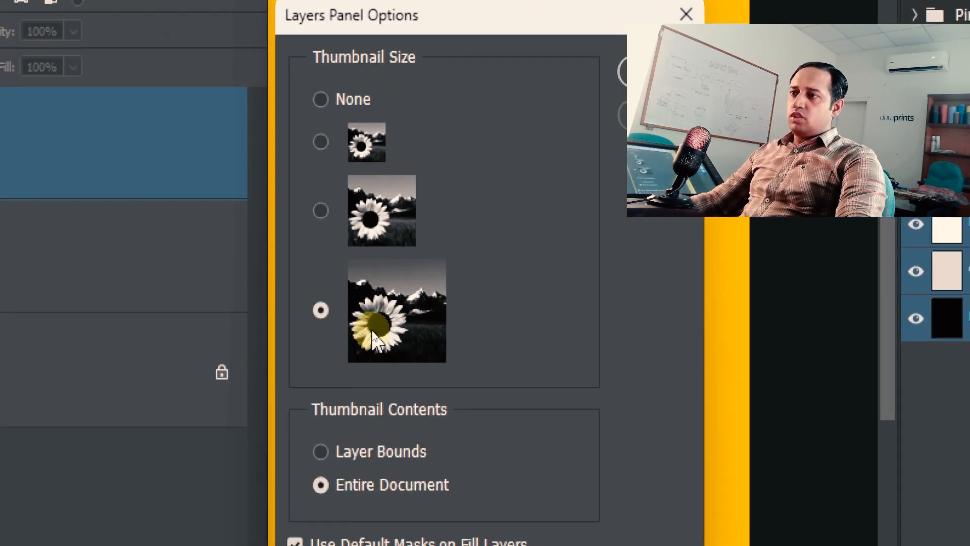
key("ctrl+4")
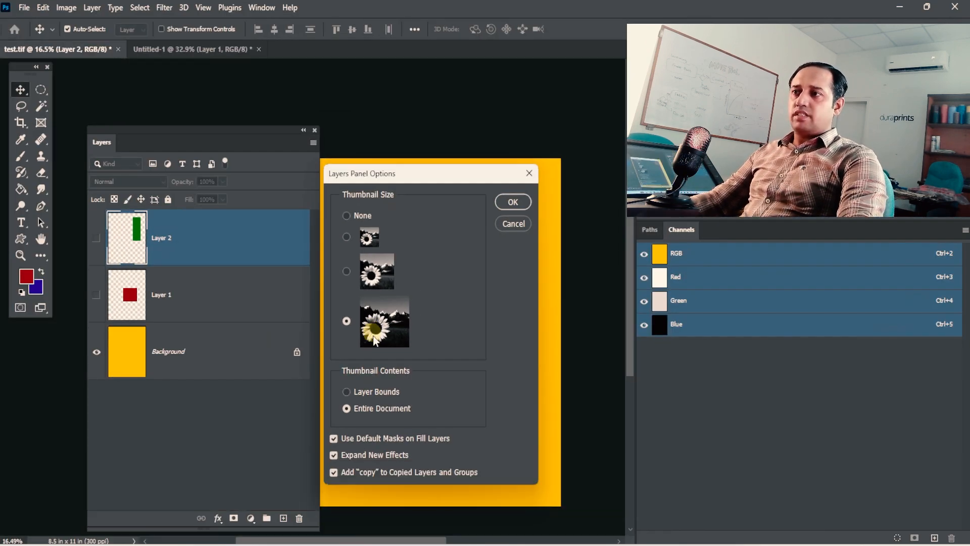
Set the layer thumbnail size to None and make Layer 2 and Layer 1 visible
left_click(346, 216)
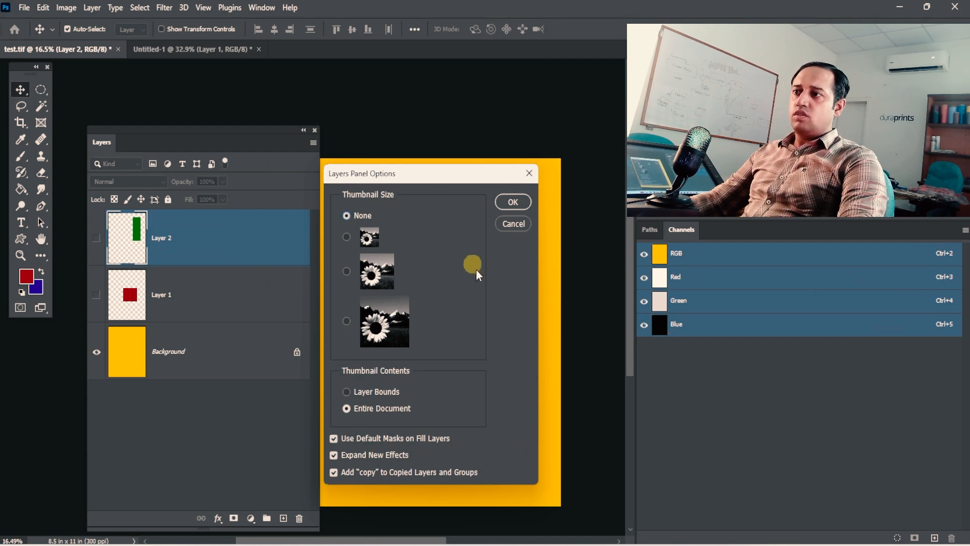
left_click(515, 202)
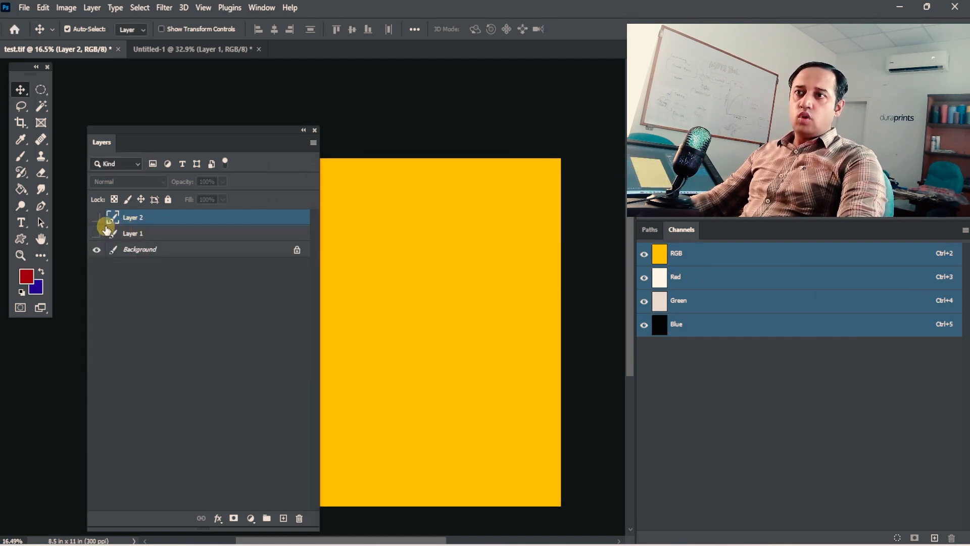
left_click(96, 217)
left_click(96, 234)
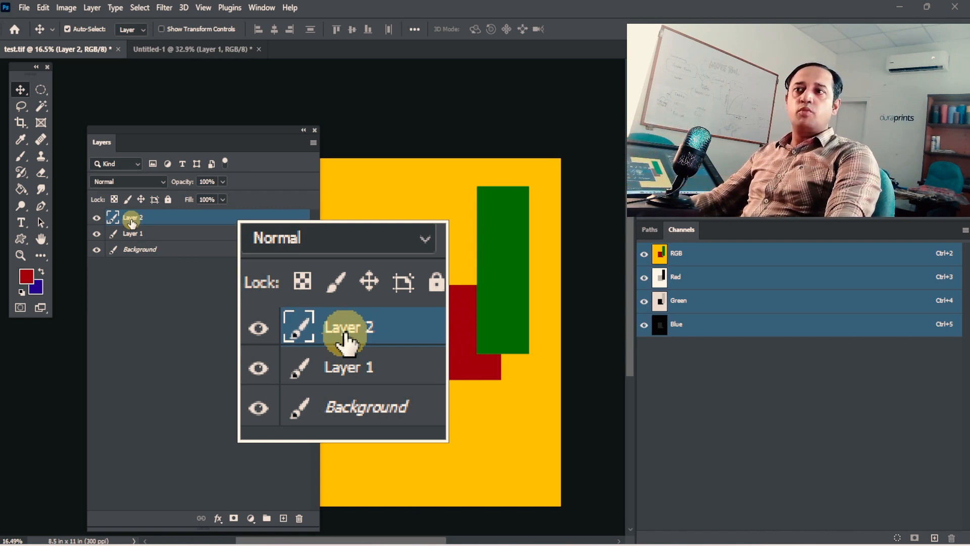
left_click(148, 233)
left_click(133, 218)
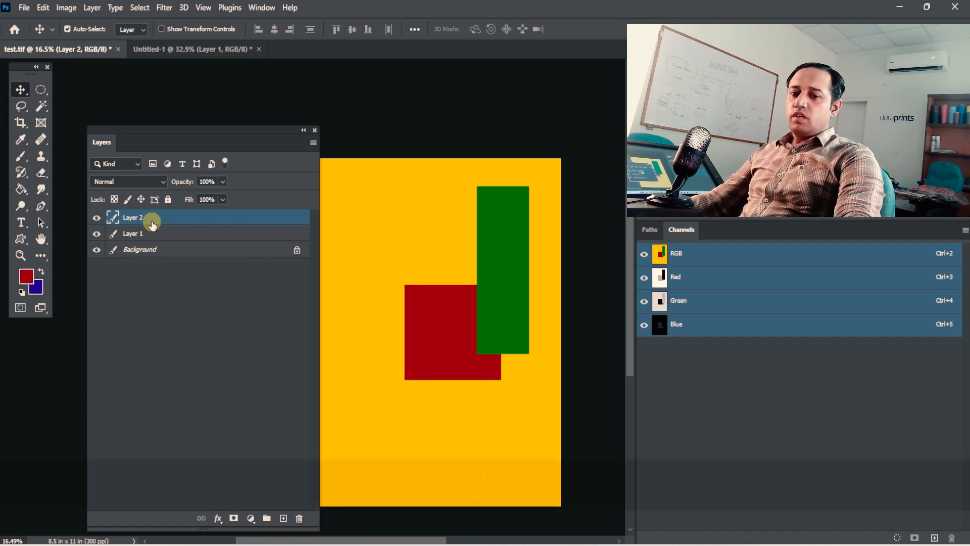
Set the layer thumbnails to the smallest picture size in the Layers Panel Options
left_click(313, 143)
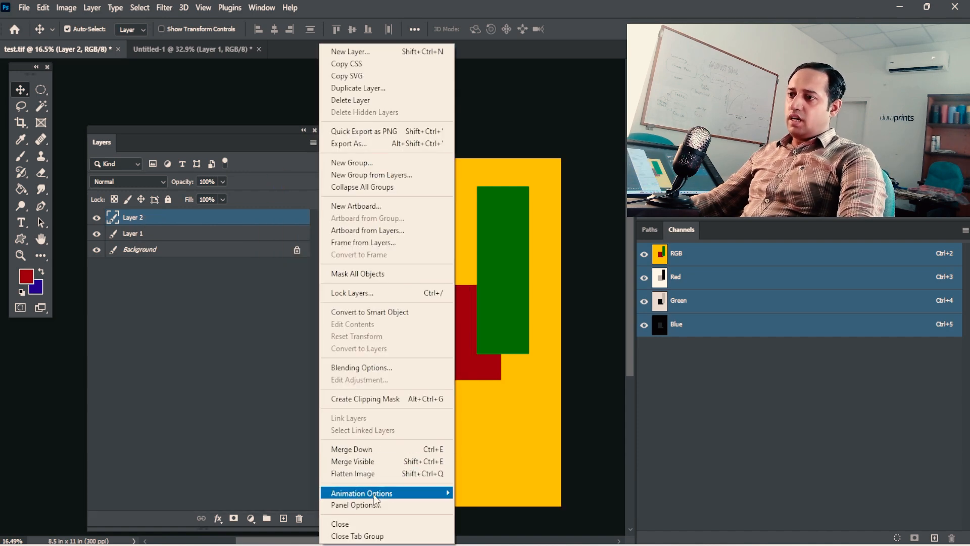
left_click(360, 505)
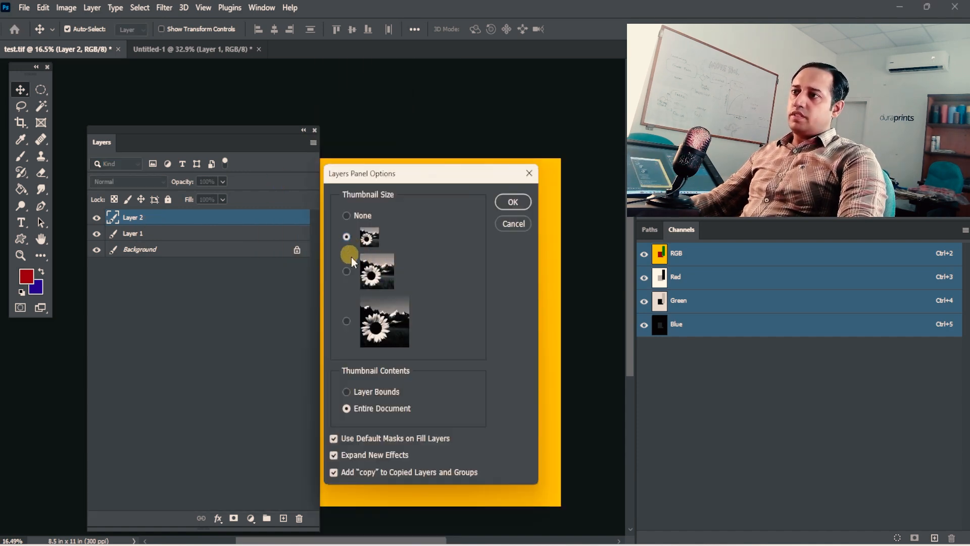
left_click(507, 207)
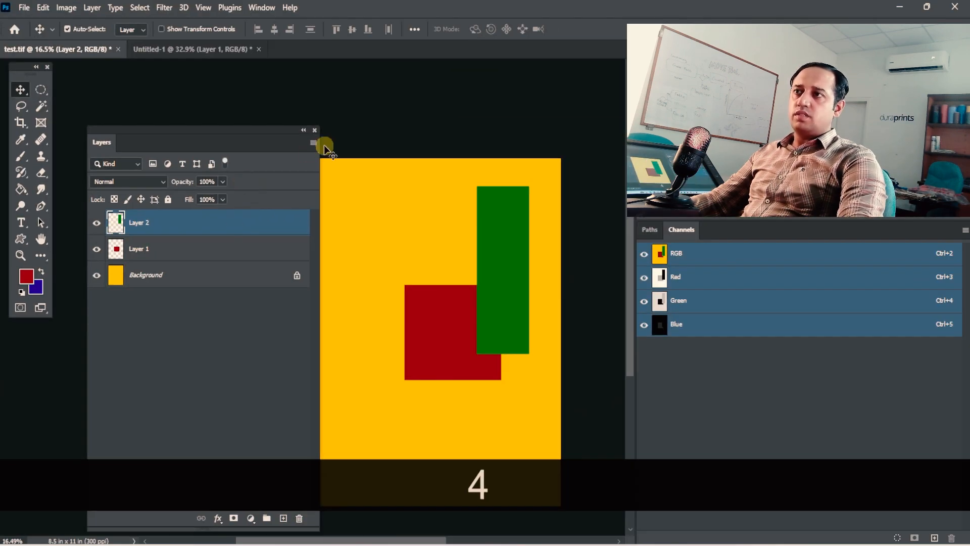
Set the layer thumbnails to the largest picture size in the Layers Panel Options
left_click(314, 143)
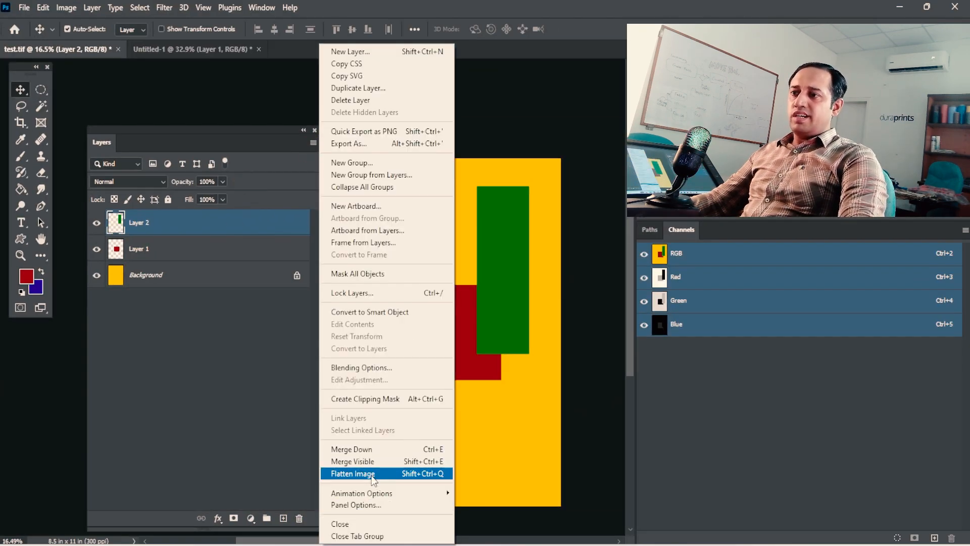
left_click(374, 505)
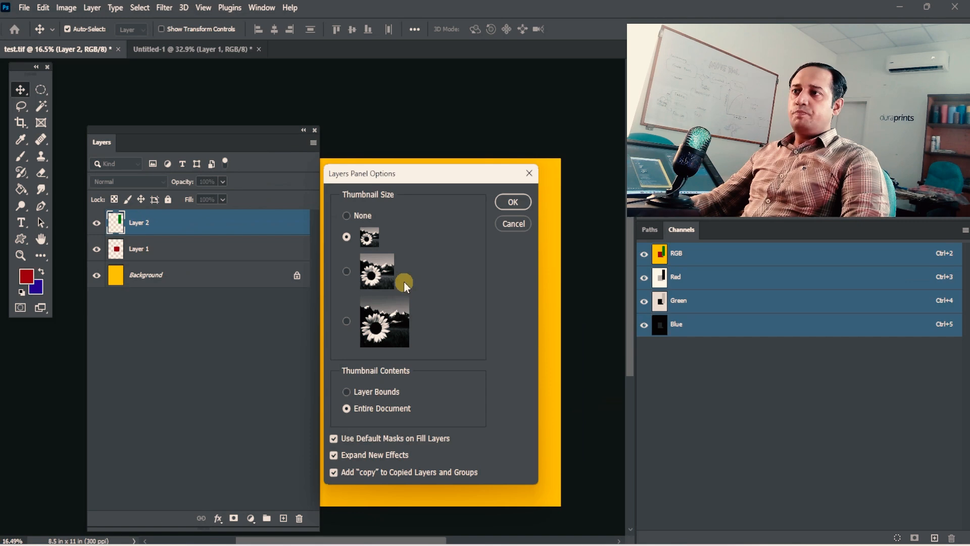
left_click(348, 321)
left_click(513, 208)
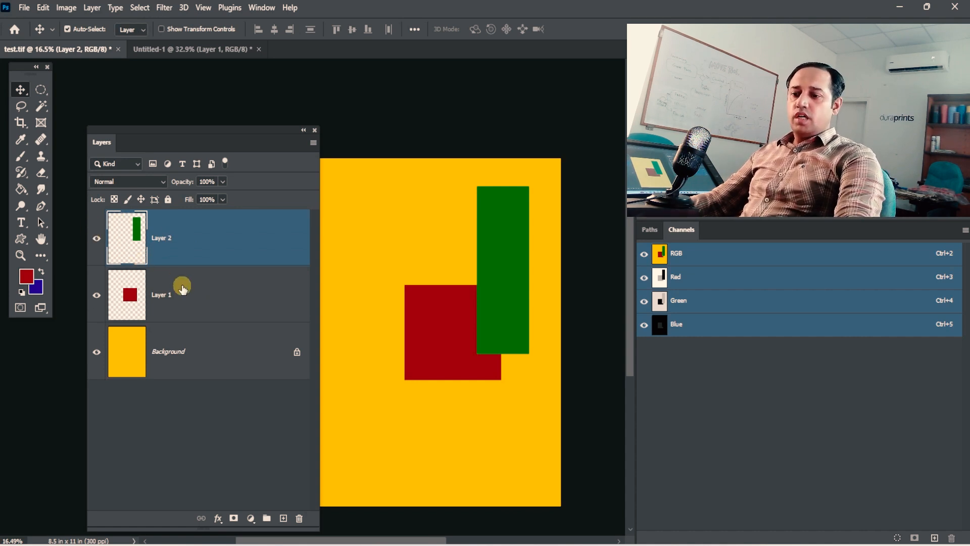
Delete Layer 2 and Layer 1 and add a new empty layer above the Background
key("Delete")
key("Delete")
left_click(283, 515)
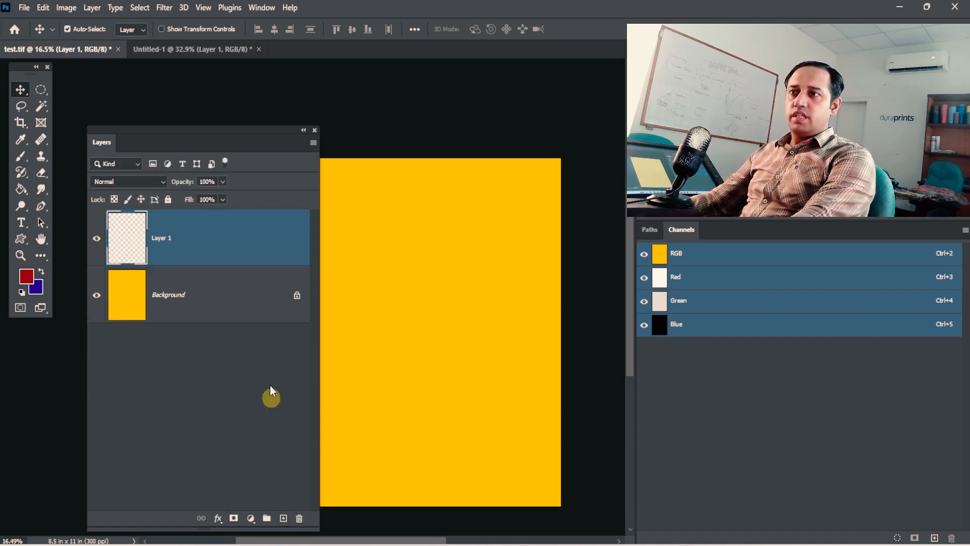
Review the Layers Panel Options for the empty layer, keeping the largest thumbnails and Entire Document contents
left_click(314, 143)
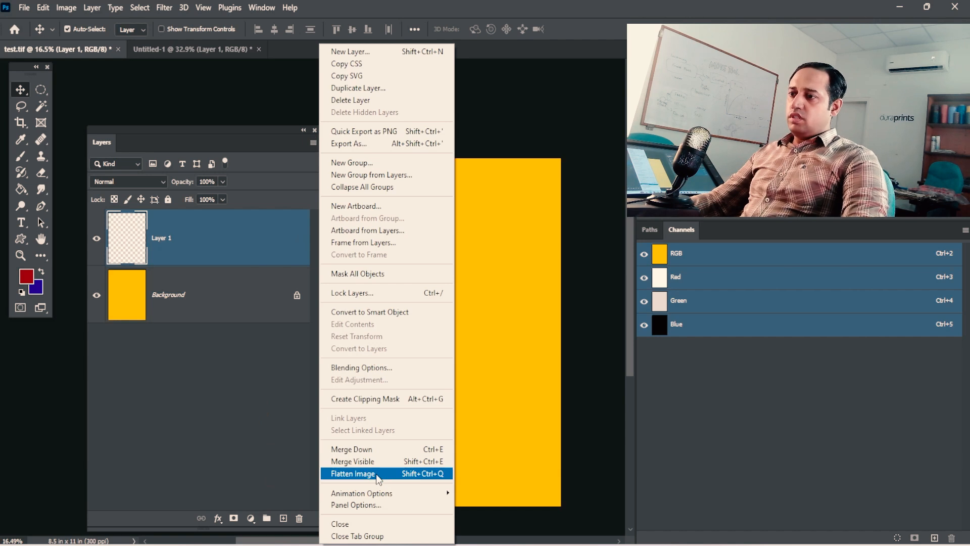
left_click(379, 504)
left_click(404, 323)
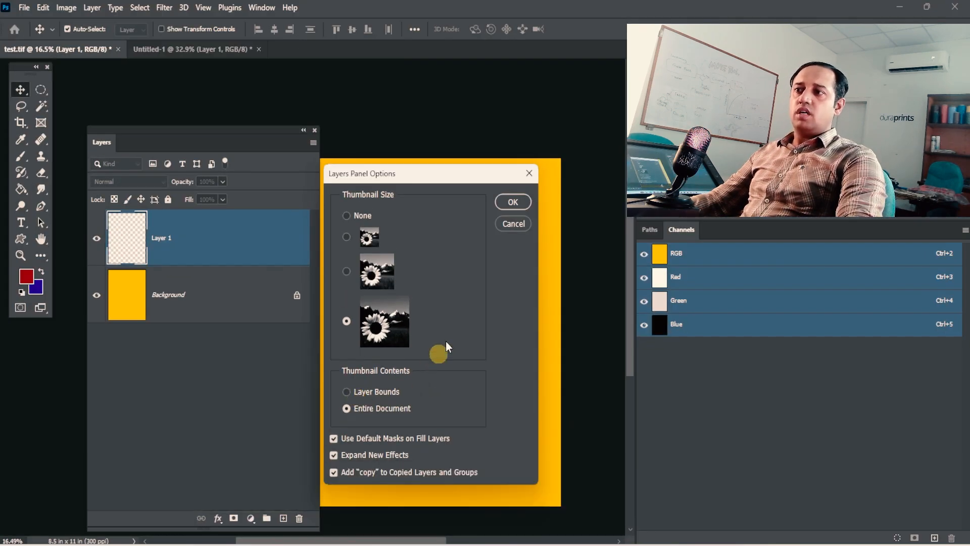
left_click(508, 209)
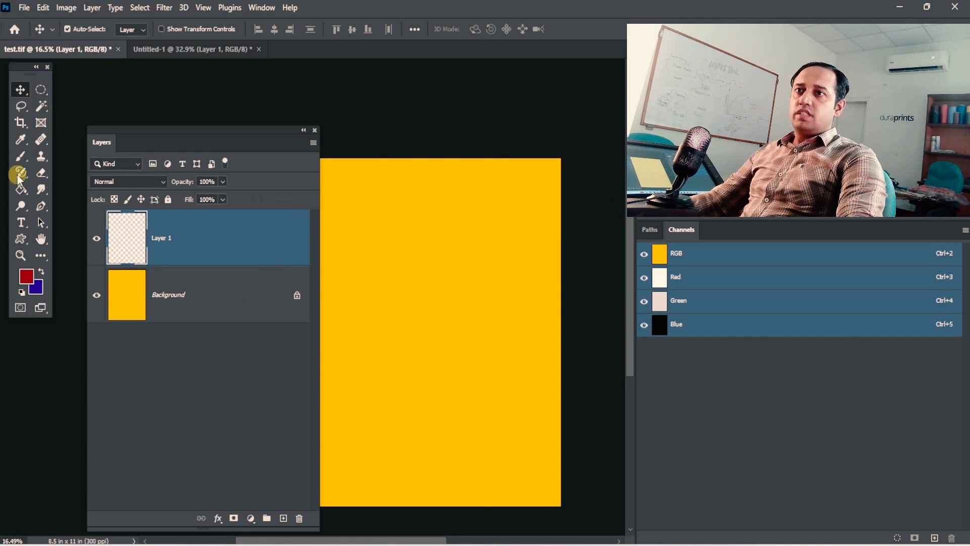
Try a thick red diagonal stroke on Layer 1 with the Brush enlarged to 600, and undo it
left_click(20, 156)
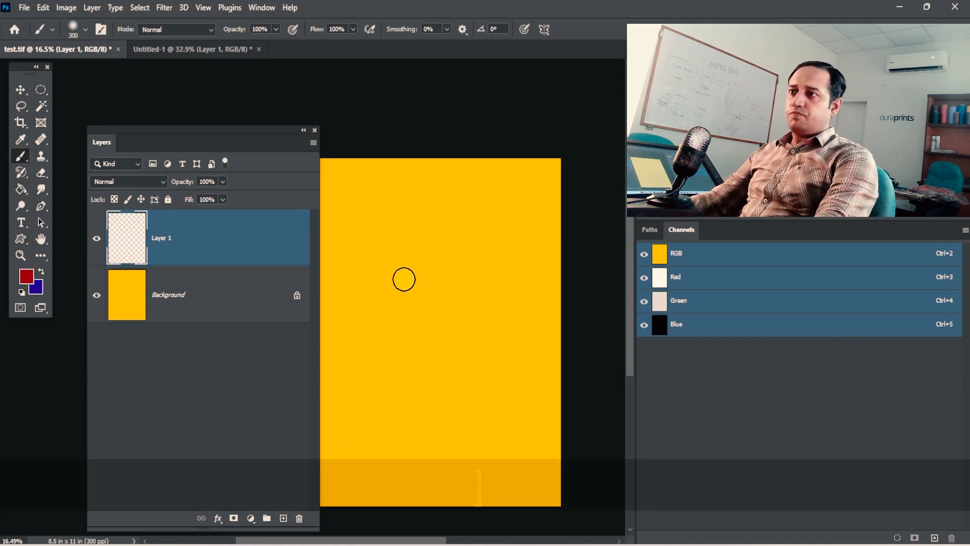
key("bracketright")
key("bracketright")
key("bracketright")
key("bracketright")
left_click(382, 233)
left_click(476, 397, "shift")
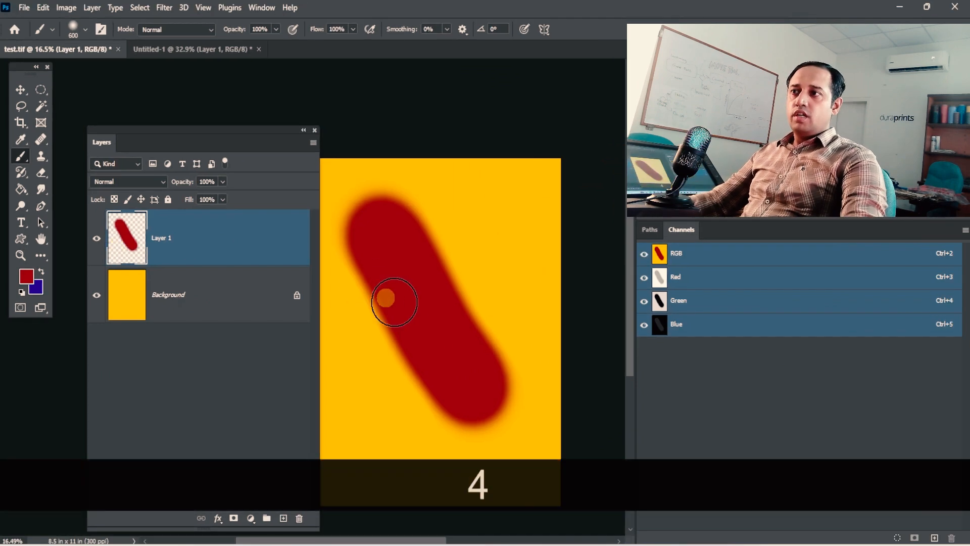
key("ctrl+z")
Reduce the brush size to 200 and paint a short red diagonal stroke on Layer 1
key("bracketleft")
key("bracketleft")
key("bracketleft")
key("bracketleft")
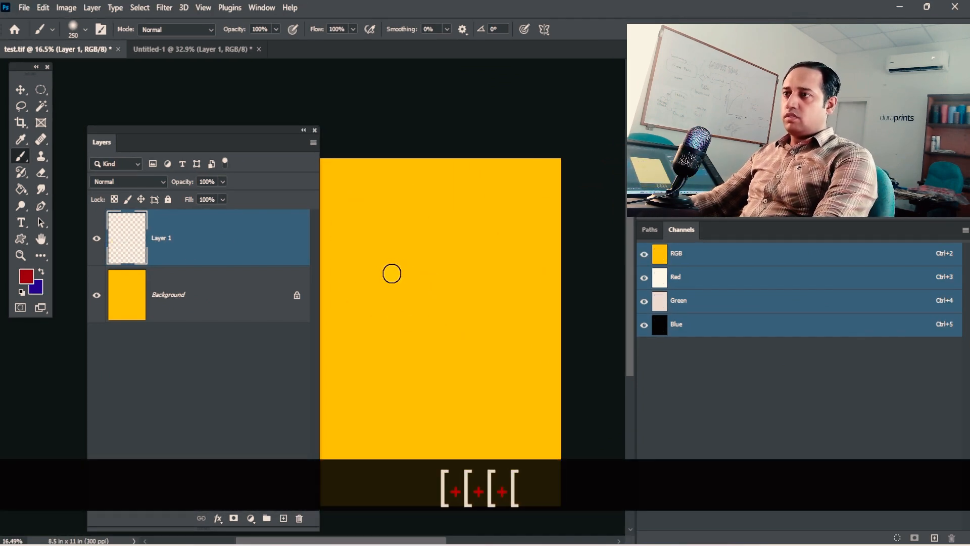
key("bracketleft")
left_click_drag(374, 252, 432, 372)
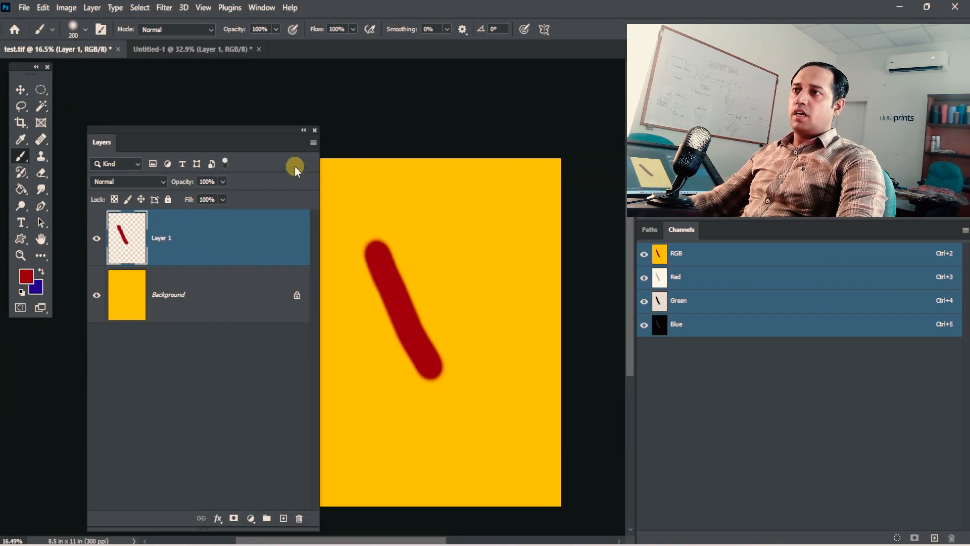
Set the layer thumbnail contents to Layer Bounds in the Layers Panel Options
left_click(540, 58)
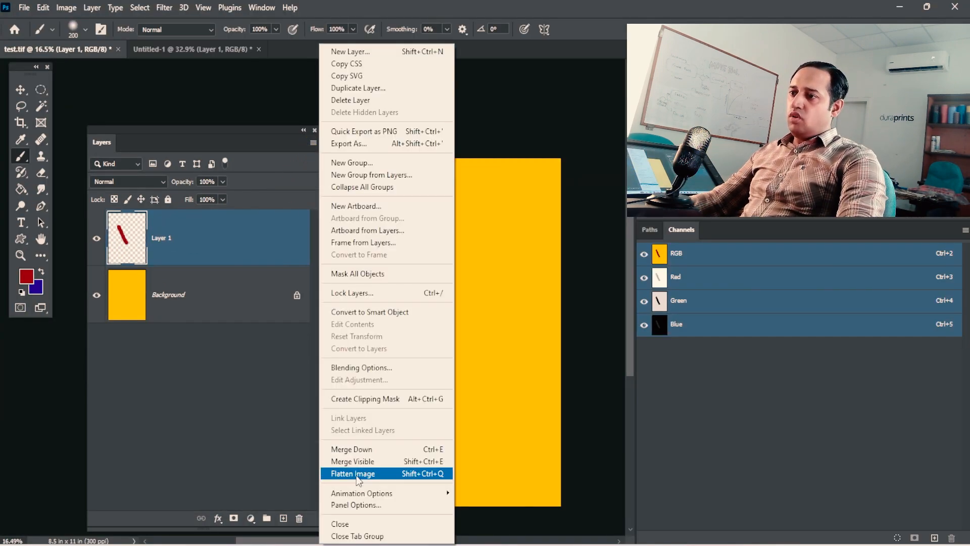
left_click(356, 504)
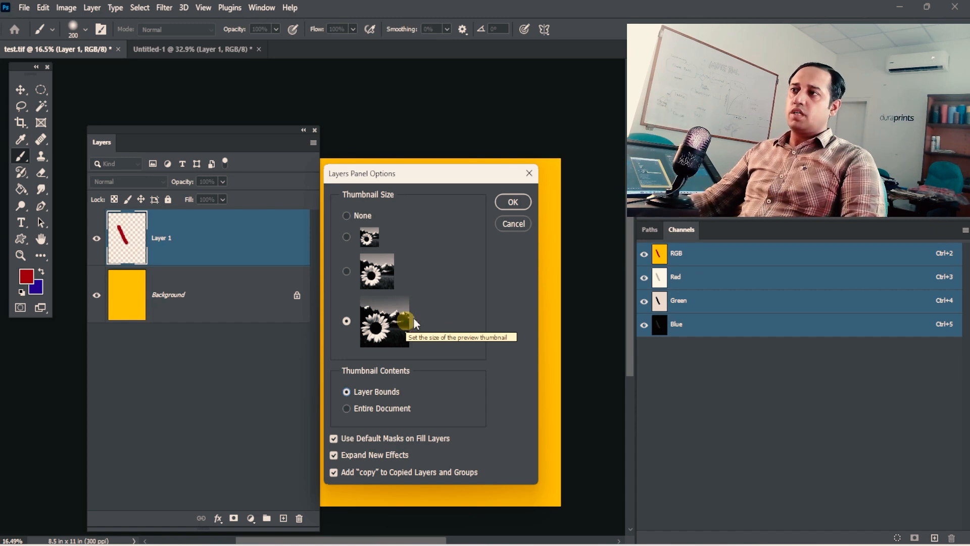
left_click(506, 205)
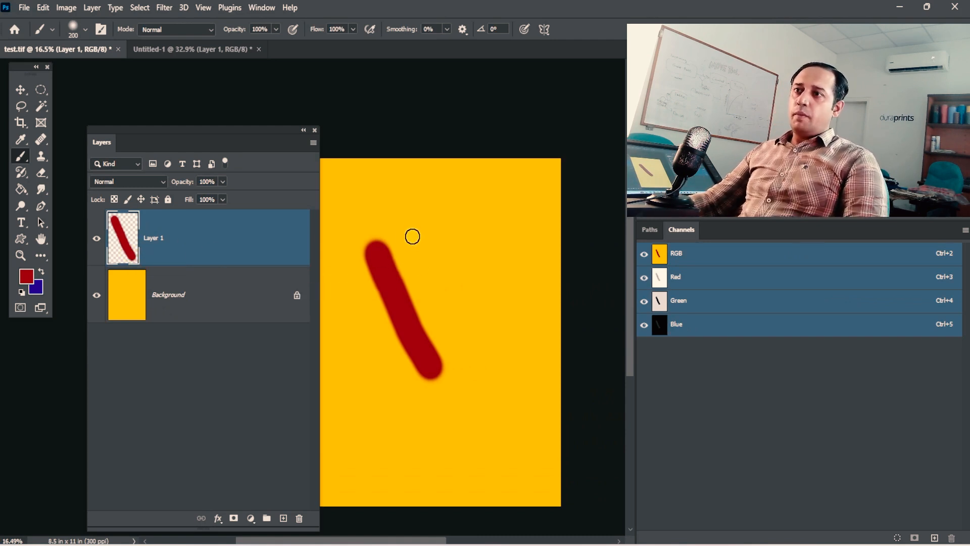
Paint five more red straight and curved strokes around the diagonal stroke on Layer 1
left_click_drag(411, 234, 465, 302)
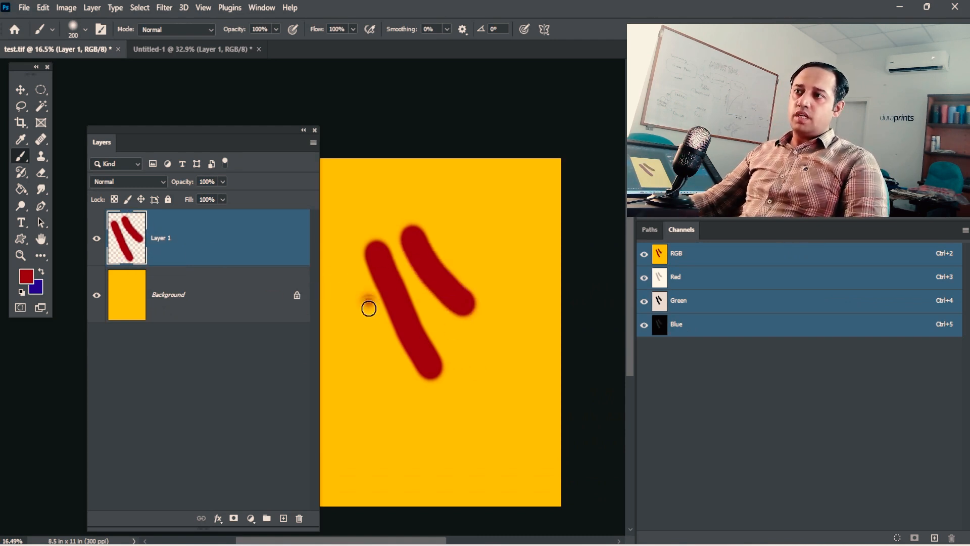
left_click_drag(369, 302, 368, 373)
left_click_drag(340, 282, 434, 192)
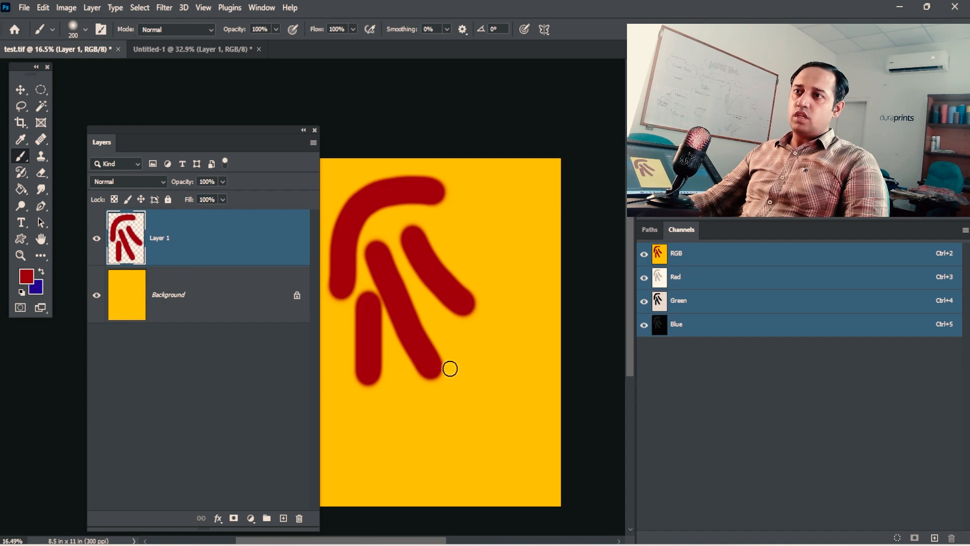
mouse_move(480, 331)
left_mouse_down()
mouse_move(444, 399)
mouse_move(391, 385)
left_mouse_up()
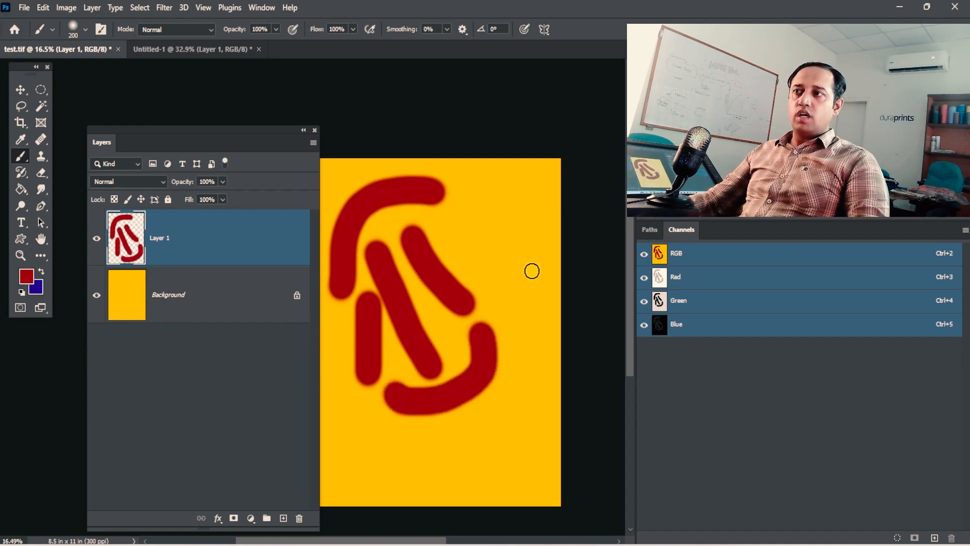
left_click_drag(462, 221, 483, 268)
left_click(223, 228)
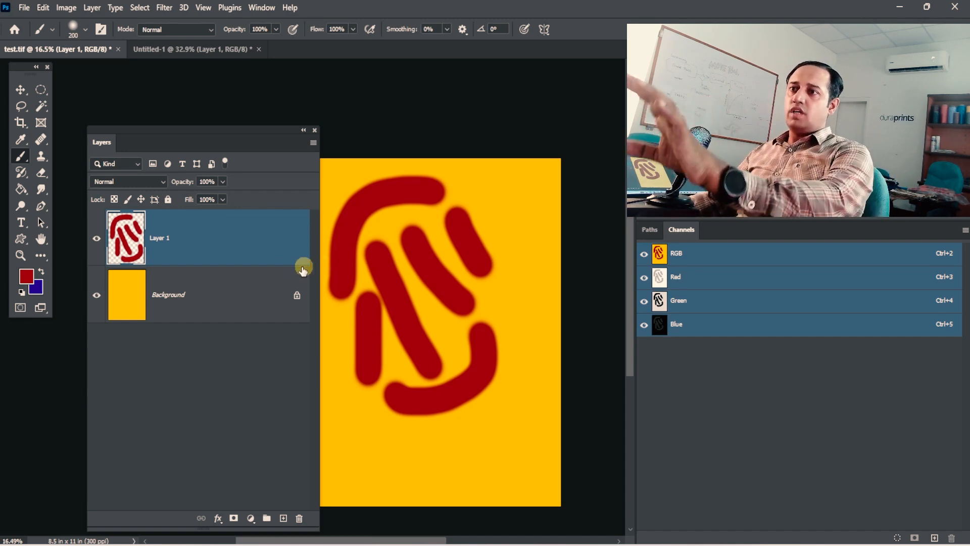
Set the layer thumbnail contents to Entire Document in the Layers Panel Options
left_click(314, 143)
left_click(361, 503)
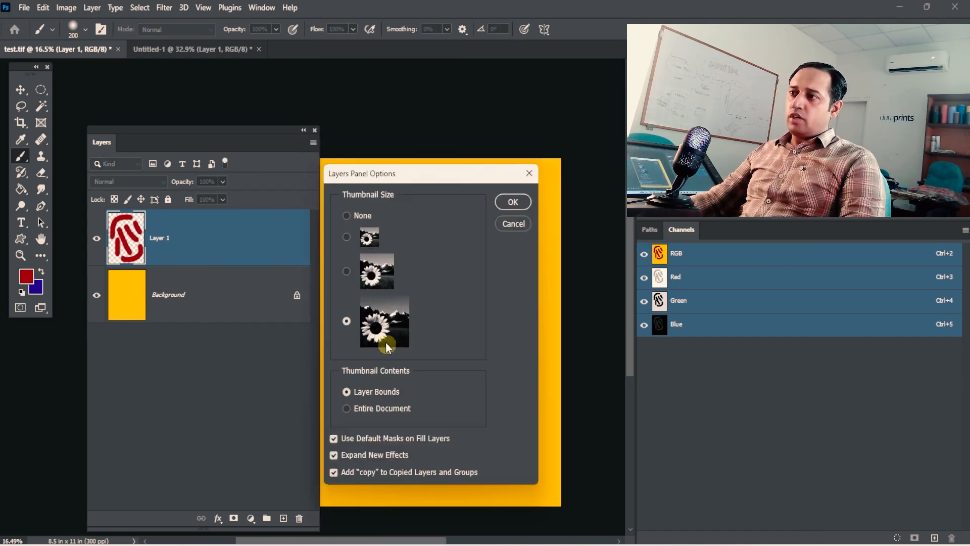
left_click(347, 408)
left_click(513, 202)
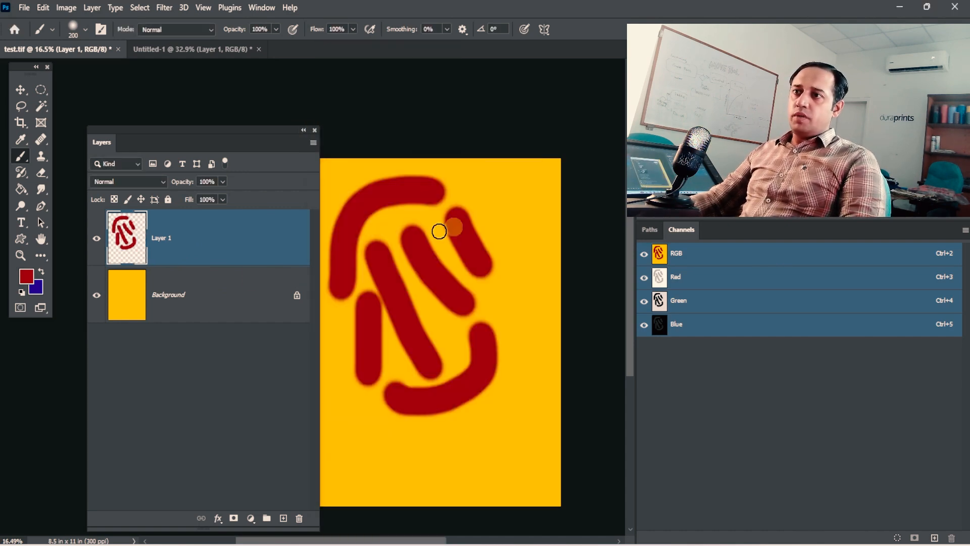